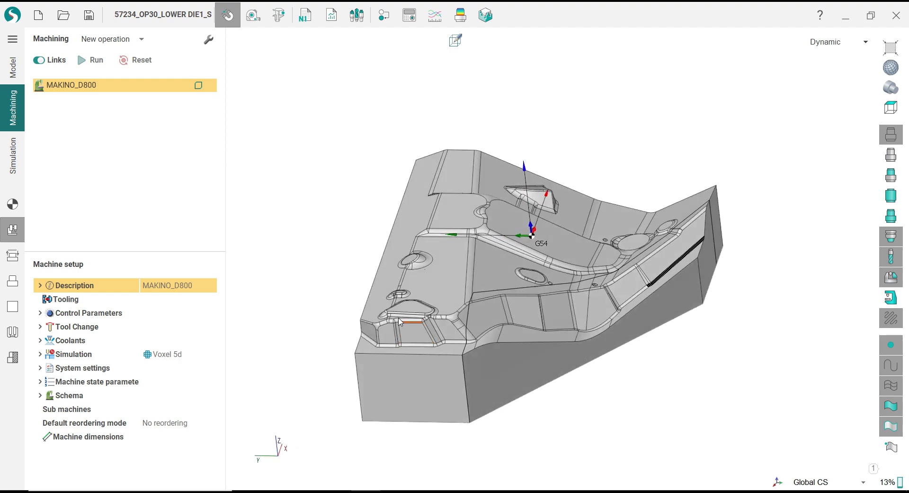
# - Check the overall dimensions of the lower die block and its end face
pyautogui.click(410, 312)
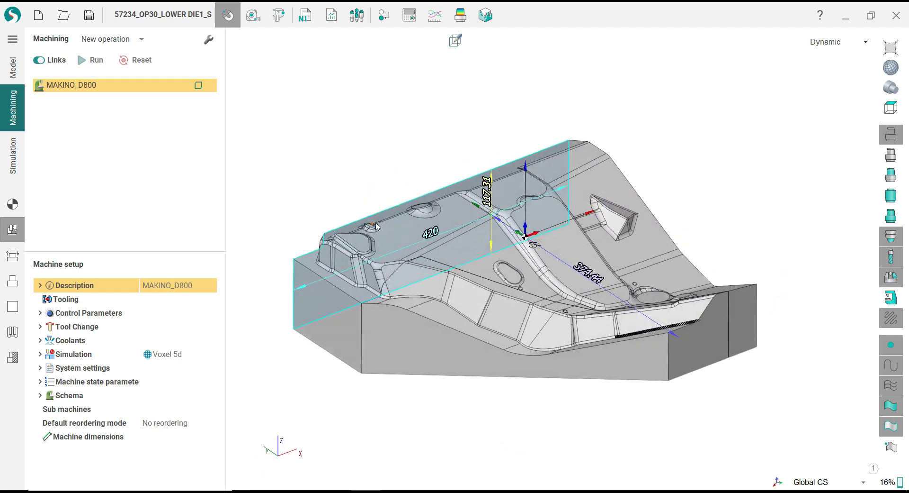
pyautogui.click(307, 308)
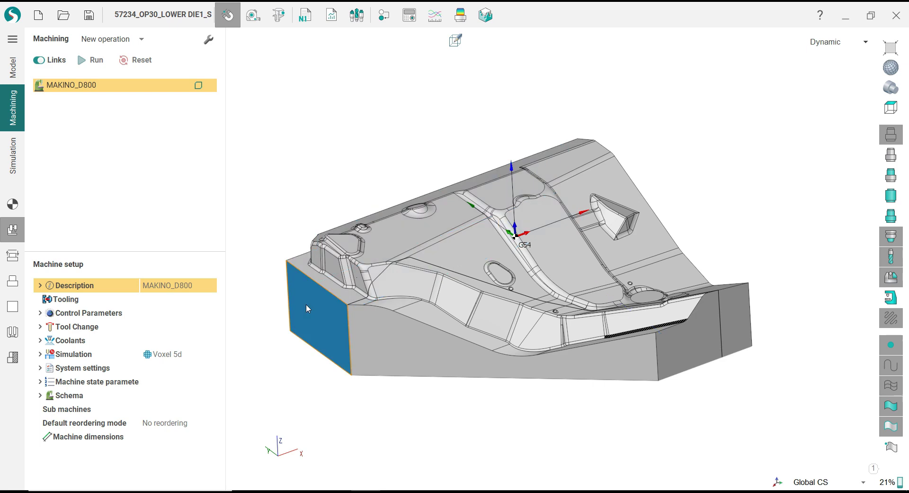
pyautogui.click(385, 422)
# - Measure the small fillet at the foot of the die's curved side wall and the narrow blend between its wall panels
pyautogui.scroll(4, 611, 319)
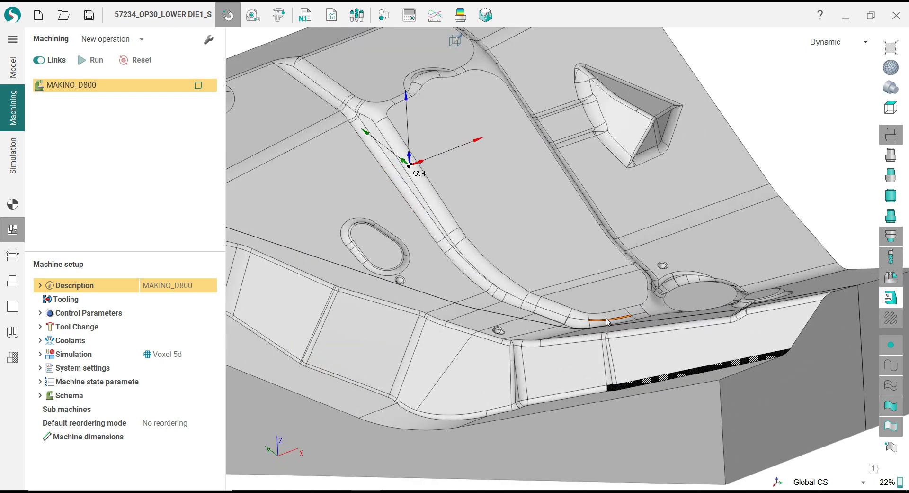
pyautogui.scroll(3, 341, 413)
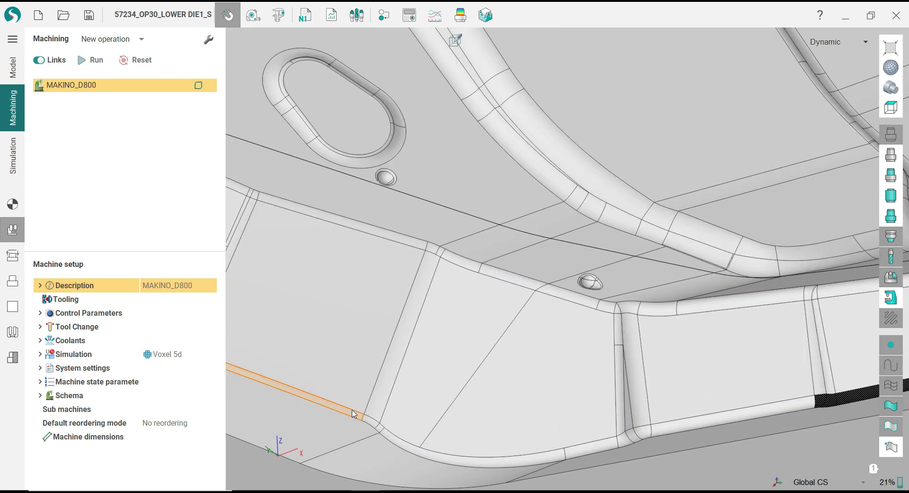
pyautogui.click(368, 420)
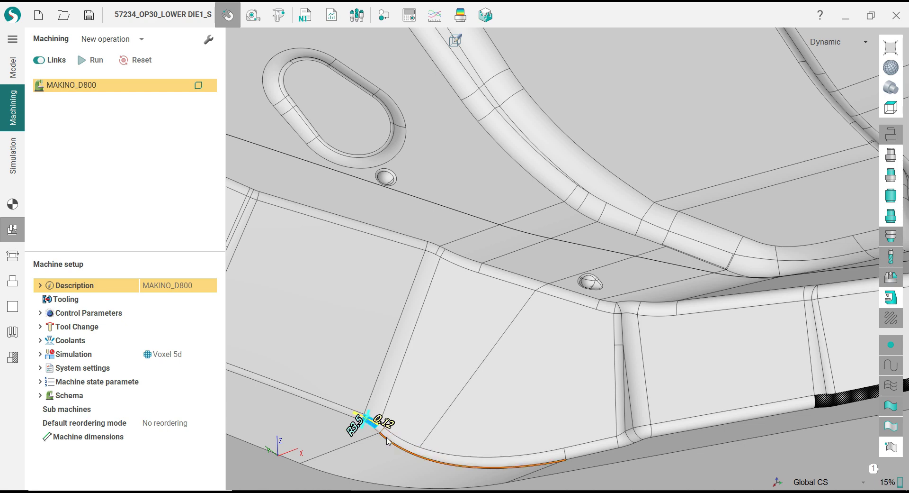
pyautogui.click(386, 383)
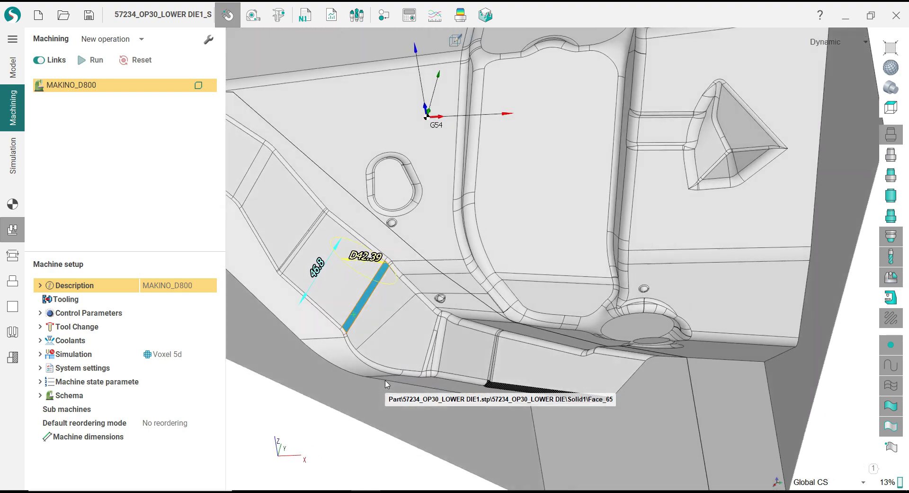
# - Measure the fillet beside the large round feature and the fillet at the base of the triangular feature
pyautogui.scroll(4, 625, 346)
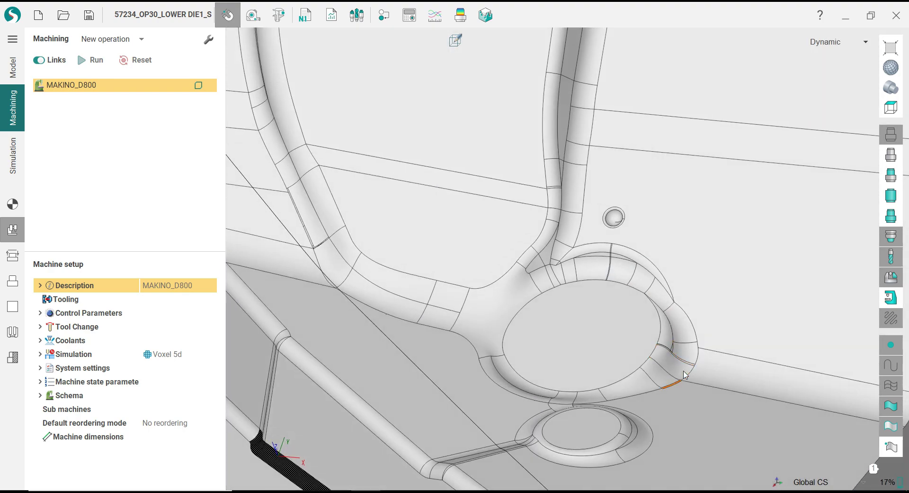
pyautogui.click(691, 356)
pyautogui.moveTo(692, 355); pyautogui.dragTo(680, 207, button='right')
pyautogui.scroll(3, 732, 193)
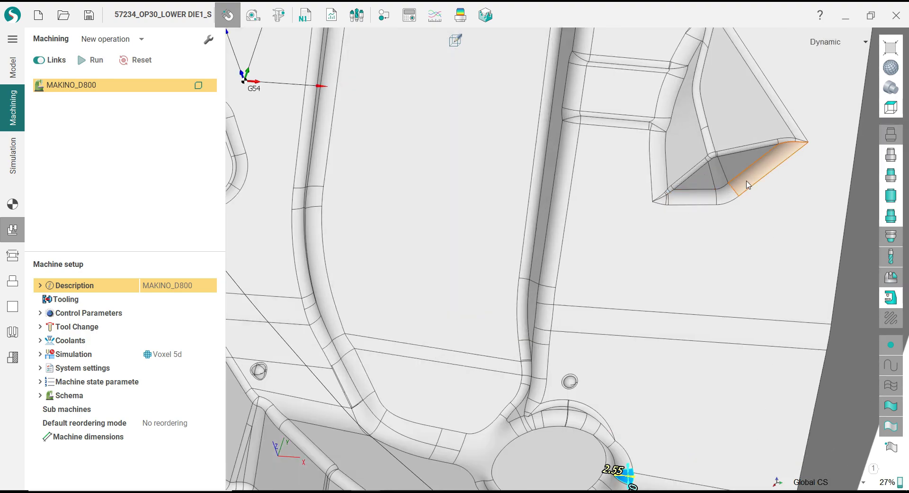
pyautogui.click(747, 184)
pyautogui.moveTo(748, 184); pyautogui.dragTo(611, 272, button='right')
pyautogui.scroll(3, 611, 272)
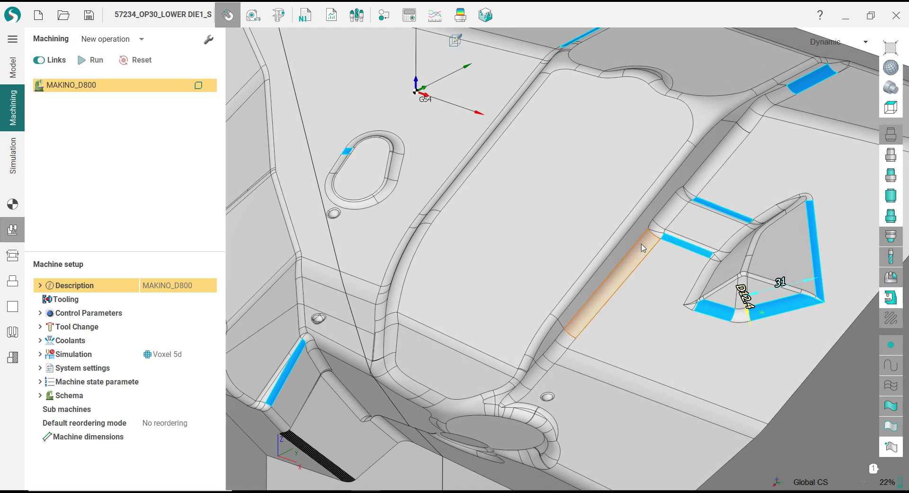
# - Measure the long fillet beside the central recess and the corner fillet of the oval pocket
pyautogui.click(642, 243)
pyautogui.scroll(-3, 573, 258)
pyautogui.moveTo(642, 243); pyautogui.dragTo(669, 237, button='right')
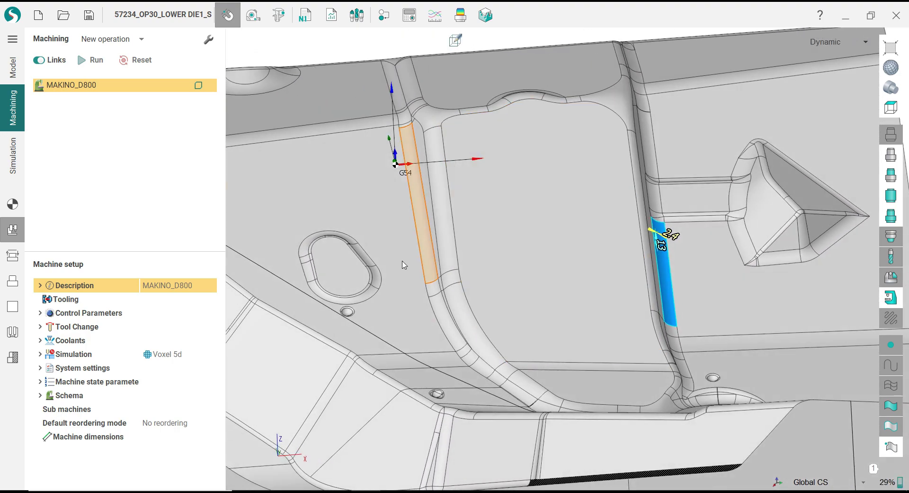
pyautogui.scroll(3, 415, 270)
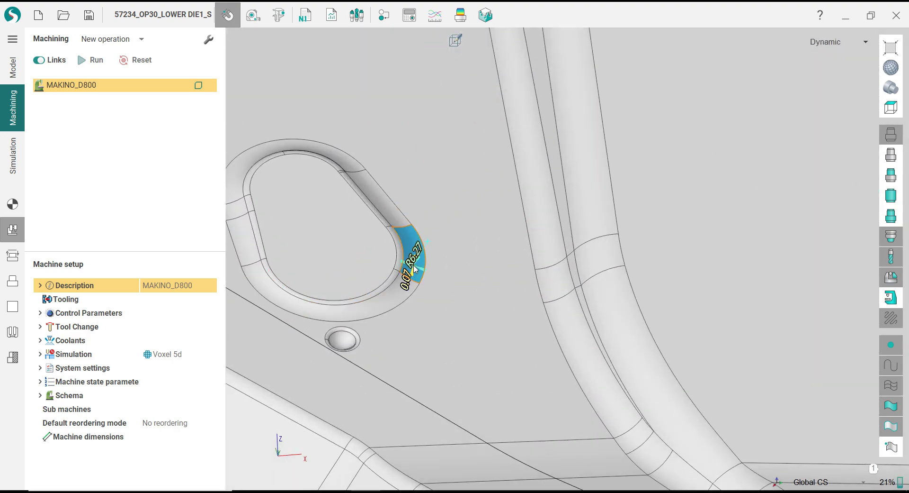
pyautogui.scroll(-3, 414, 270)
# - Measure the corner fillet of the raised end pad and the fillet at the foot of the end wall, and clear the selection
pyautogui.moveTo(415, 270); pyautogui.dragTo(371, 275, button='right')
pyautogui.scroll(1, 432, 101)
pyautogui.scroll(4, 370, 275)
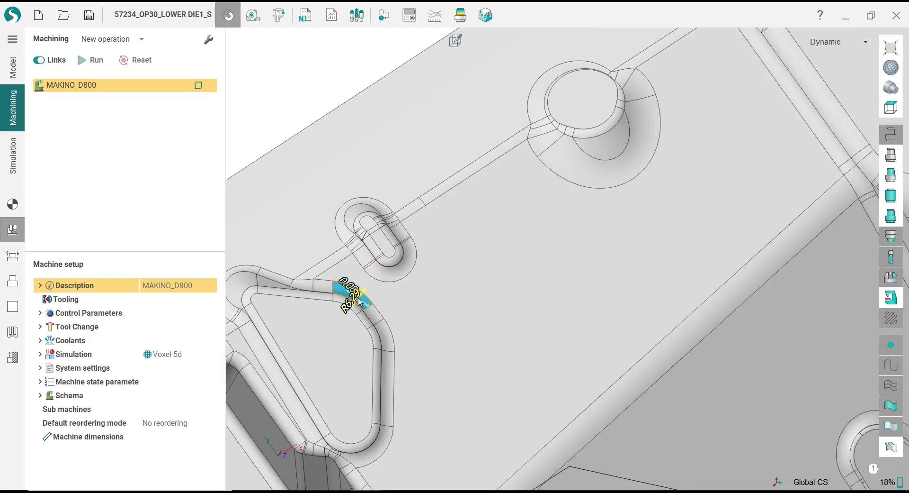
pyautogui.scroll(-3, 360, 169)
pyautogui.moveTo(359, 168); pyautogui.dragTo(299, 279, button='right')
pyautogui.scroll(3, 299, 279)
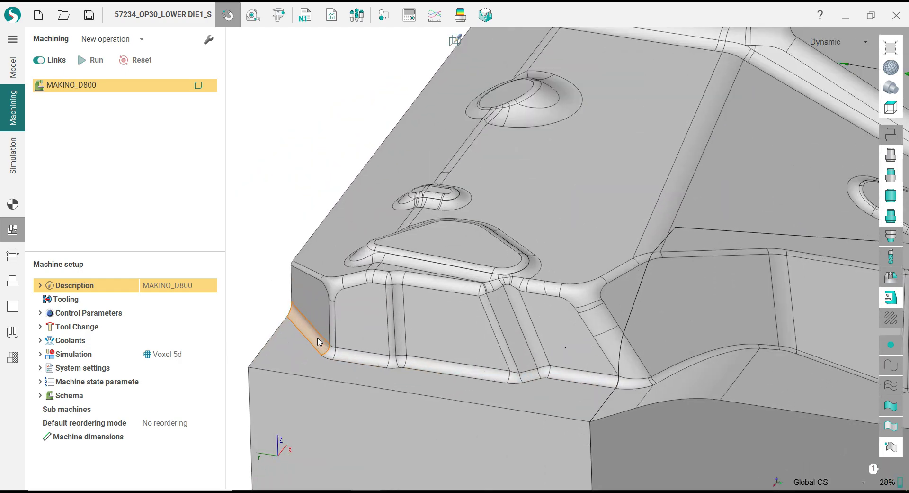
pyautogui.click(319, 341)
pyautogui.click(273, 237)
pyautogui.scroll(-3, 273, 235)
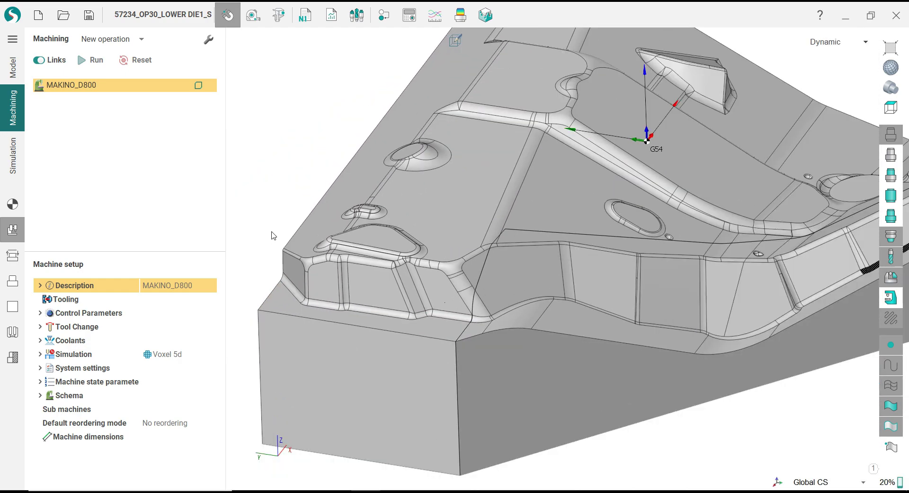
pyautogui.moveTo(274, 235); pyautogui.dragTo(370, 134, button='right')
pyautogui.scroll(2, 331, 184)
pyautogui.scroll(-1, 370, 134)
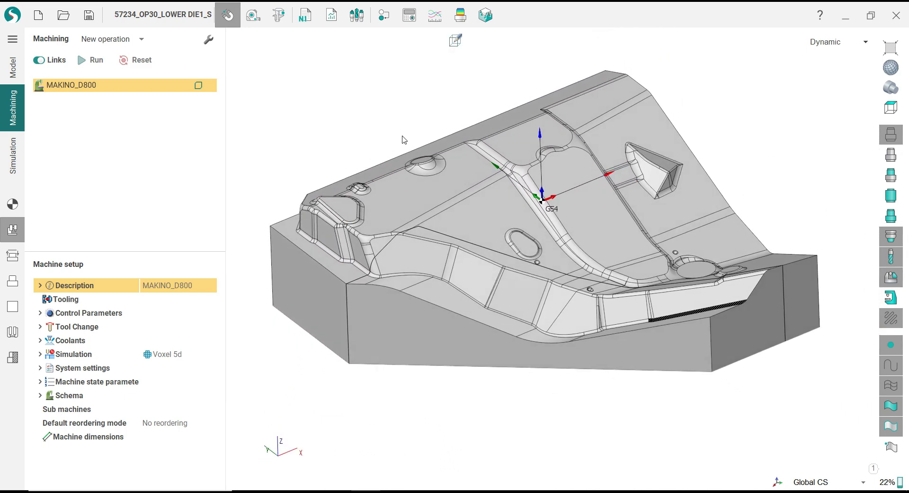
# - Show the machine model and examine how the die sits on the rotary table
pyautogui.click(891, 297)
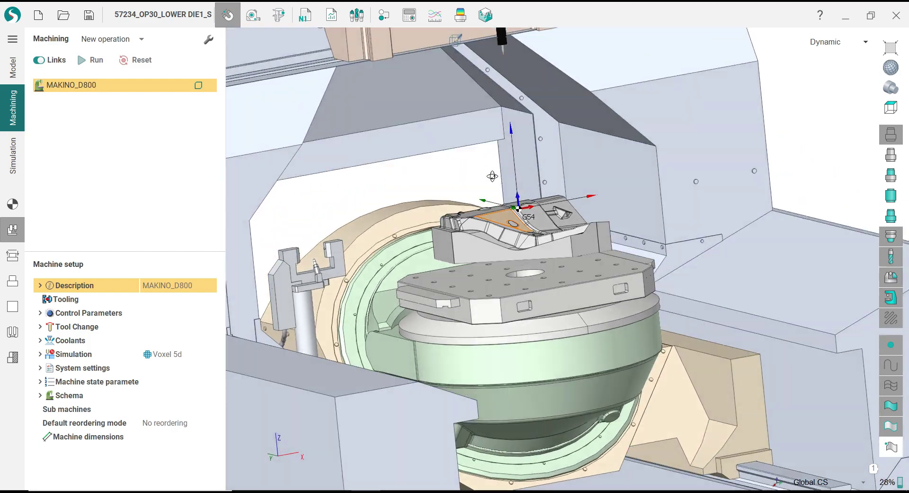
pyautogui.moveTo(493, 176); pyautogui.dragTo(519, 214, button='right')
pyautogui.scroll(4, 519, 214)
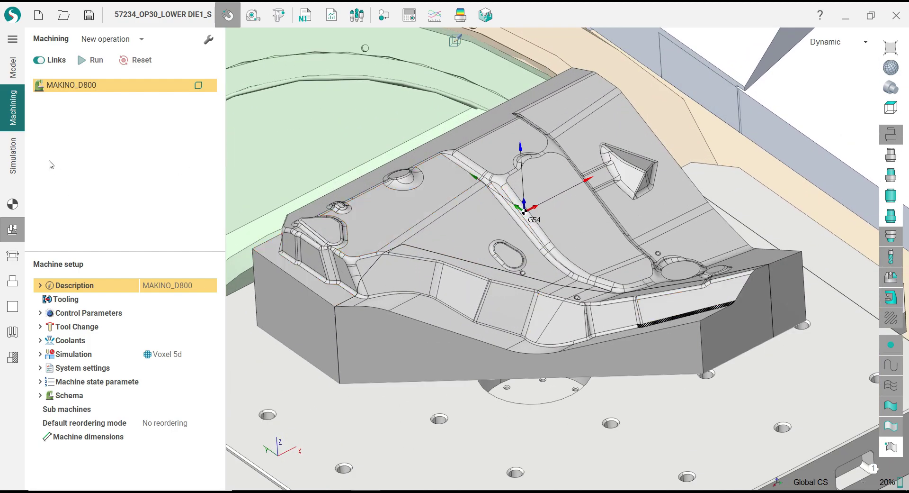
# - Review the machine's setup, its approach and return settings, and the geometry assigned as the part
pyautogui.click(12, 207)
pyautogui.click(14, 231)
pyautogui.click(12, 254)
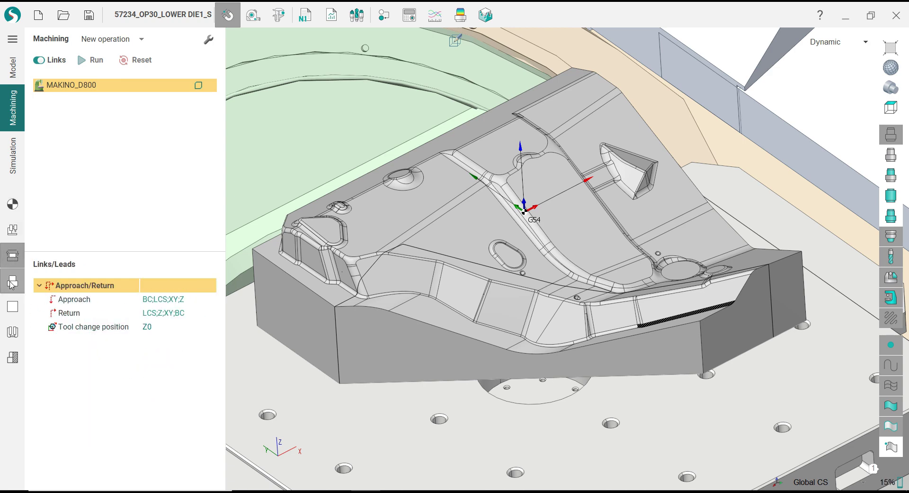
pyautogui.click(12, 282)
pyautogui.click(66, 316)
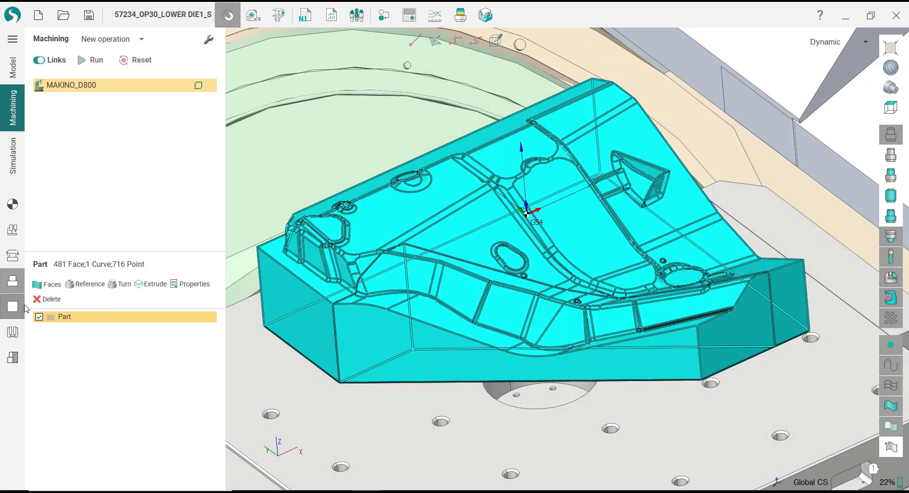
# - Inspect the box workpiece defined around the part and return to the setup and tooling parameters
pyautogui.click(23, 307)
pyautogui.click(145, 317)
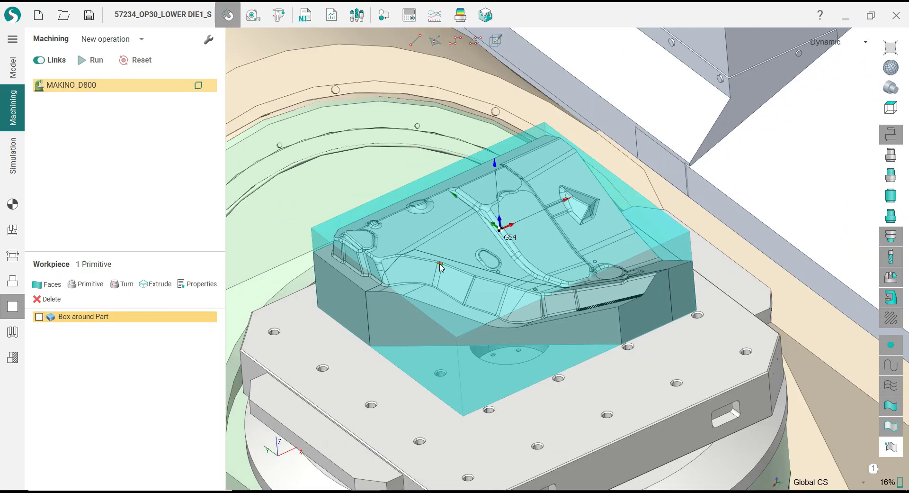
pyautogui.moveTo(440, 267); pyautogui.dragTo(459, 266, button='middle')
pyautogui.click(13, 204)
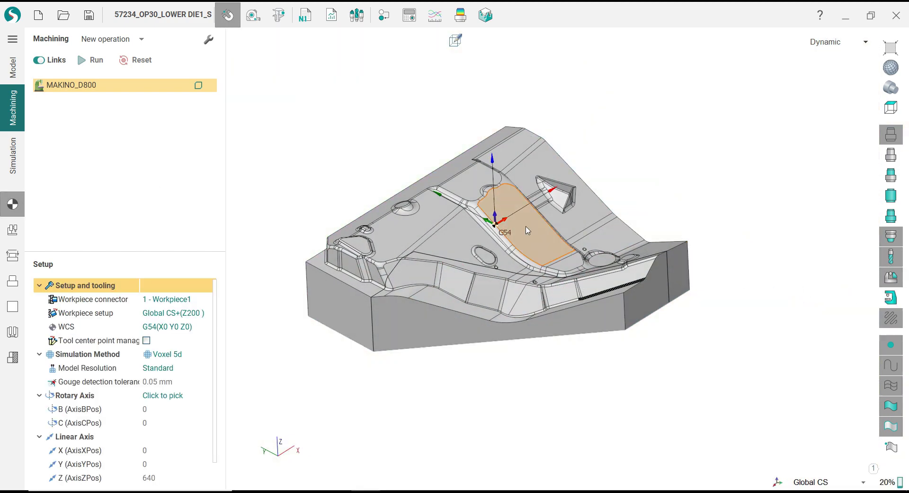
# - Add a Roughing waterline operation under the MAKINO_D800 machine
pyautogui.click(141, 40)
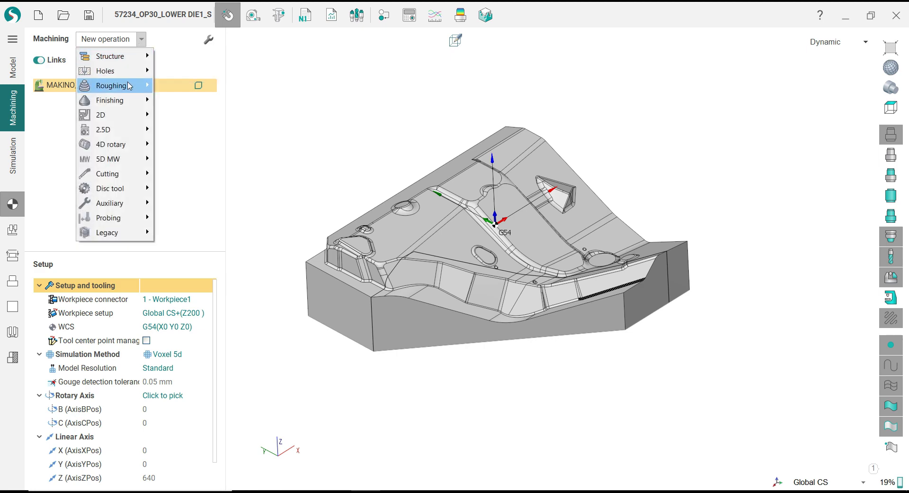
pyautogui.moveTo(129, 86)
pyautogui.click(195, 99)
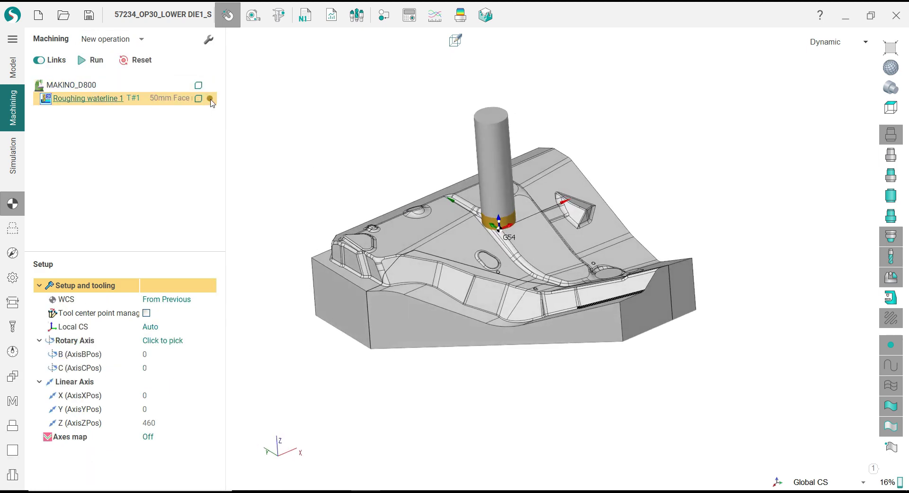
# - Change the display colour of the Roughing waterline operation to bright blue
pyautogui.click(210, 99)
pyautogui.click(478, 156)
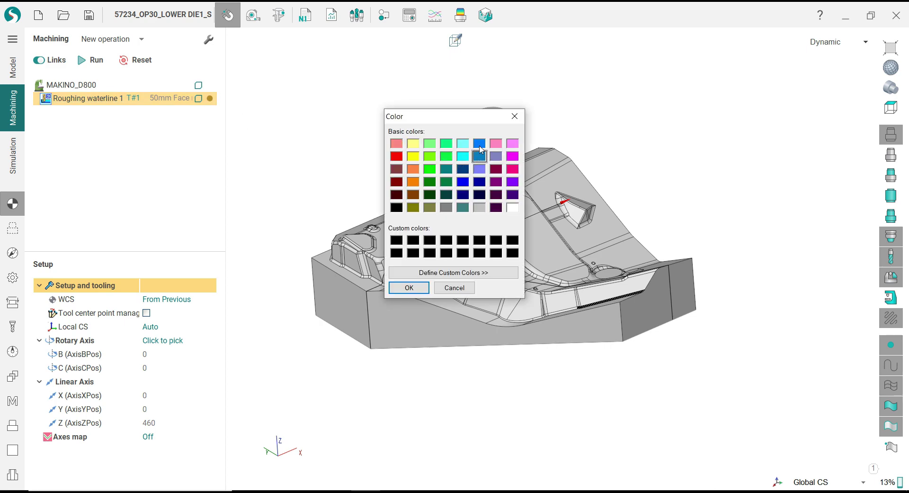
pyautogui.click(480, 143)
pyautogui.click(424, 288)
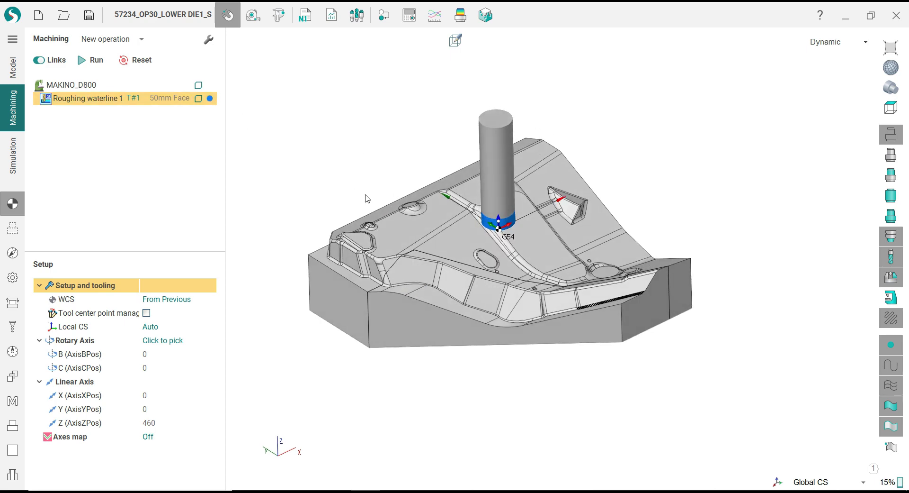
# - Choose Equidistant as the machining strategy of the Roughing waterline operation
pyautogui.click(12, 228)
pyautogui.click(13, 252)
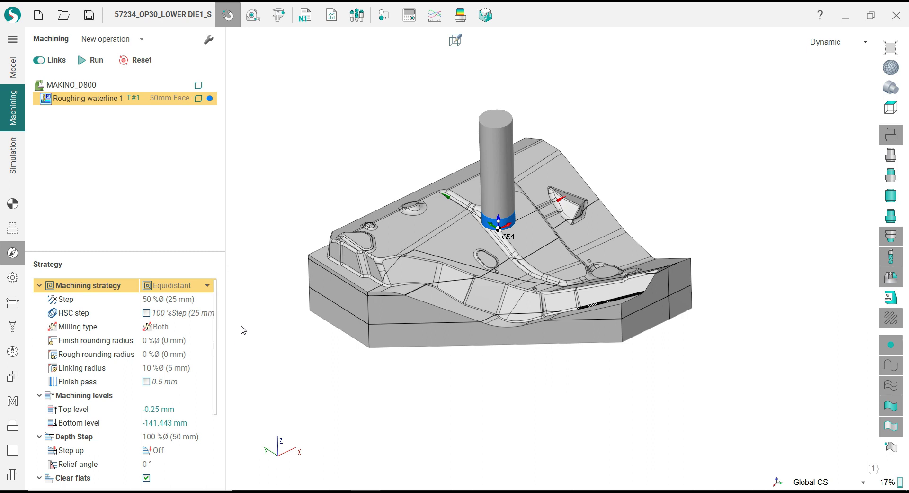
pyautogui.click(188, 286)
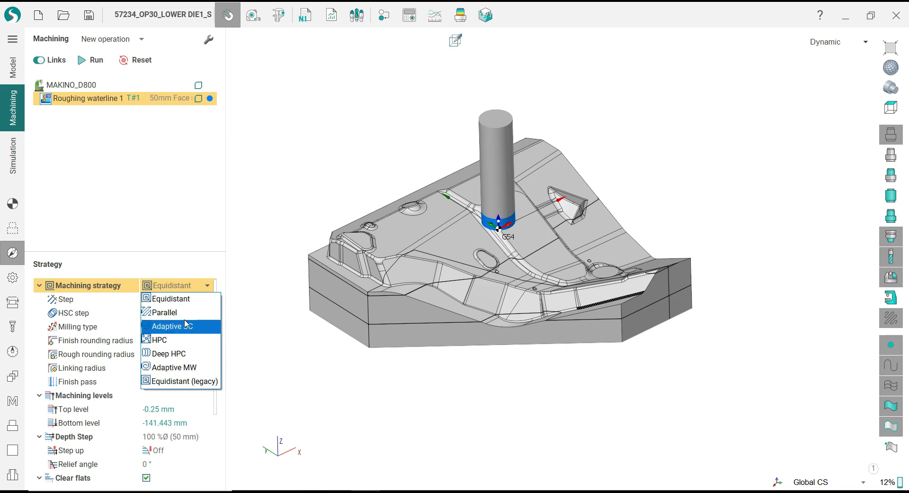
pyautogui.click(171, 299)
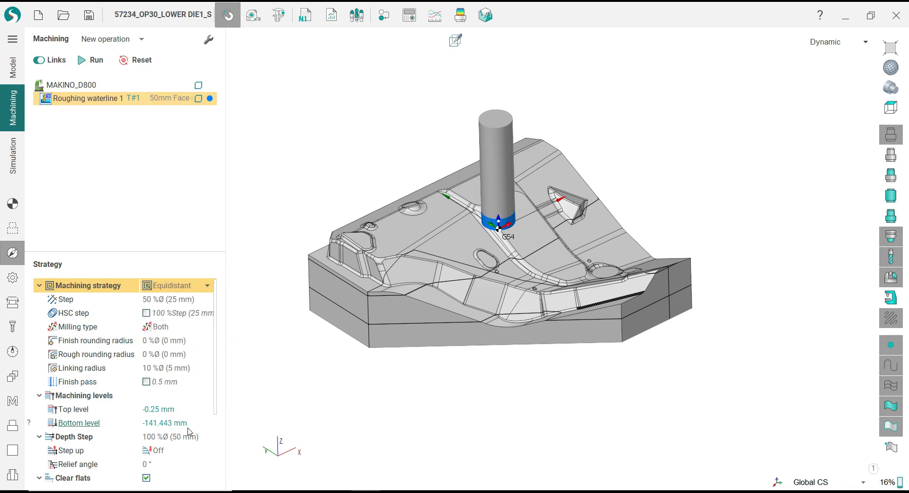
# - Set the roughing depth step to 15 mm, reduce it to 1 mm, and review the remaining strategy options
pyautogui.click(166, 436)
pyautogui.write('15')
pyautogui.press('Return')
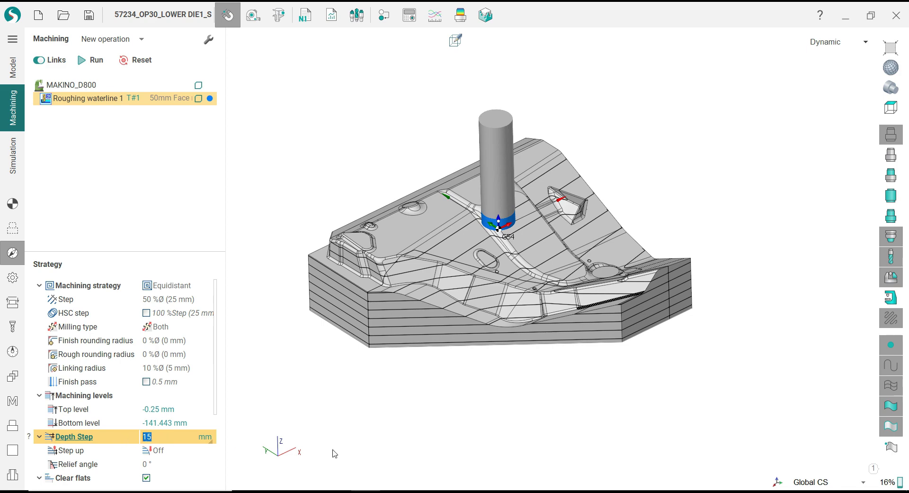
pyautogui.write('1')
pyautogui.press('Return')
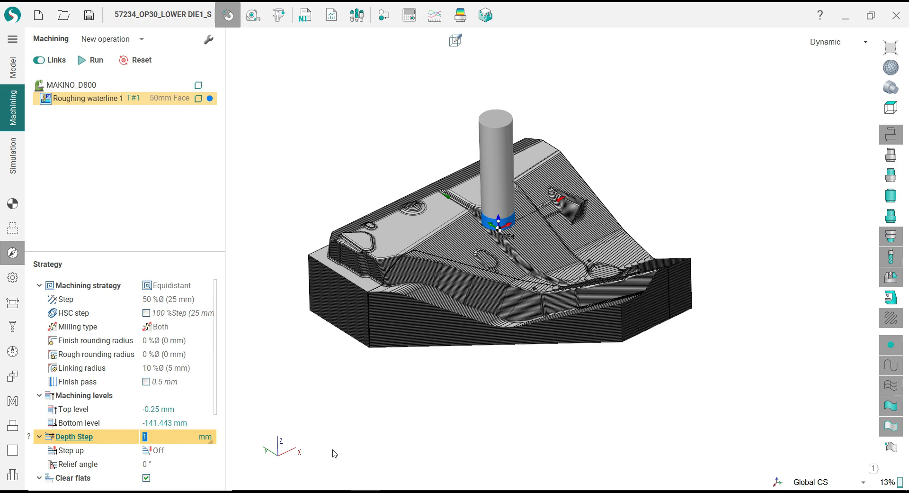
pyautogui.moveTo(216, 360); pyautogui.dragTo(217, 395)
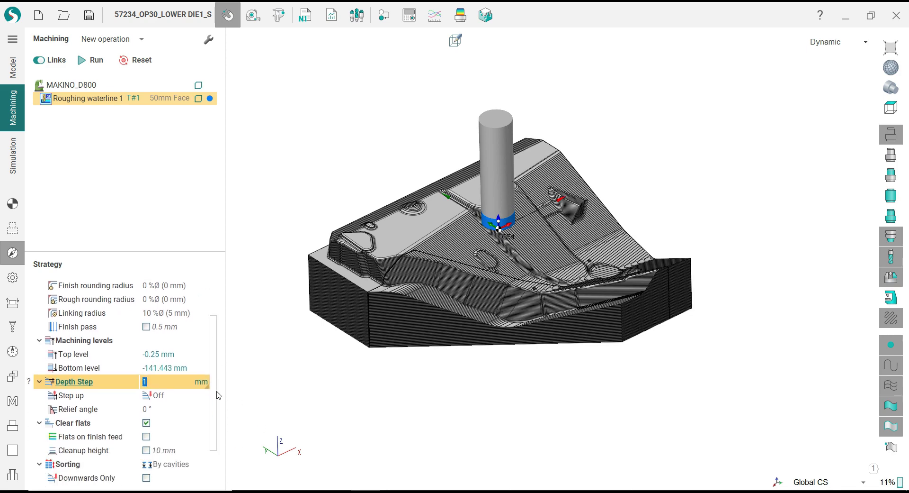
pyautogui.scroll(-2, 218, 396)
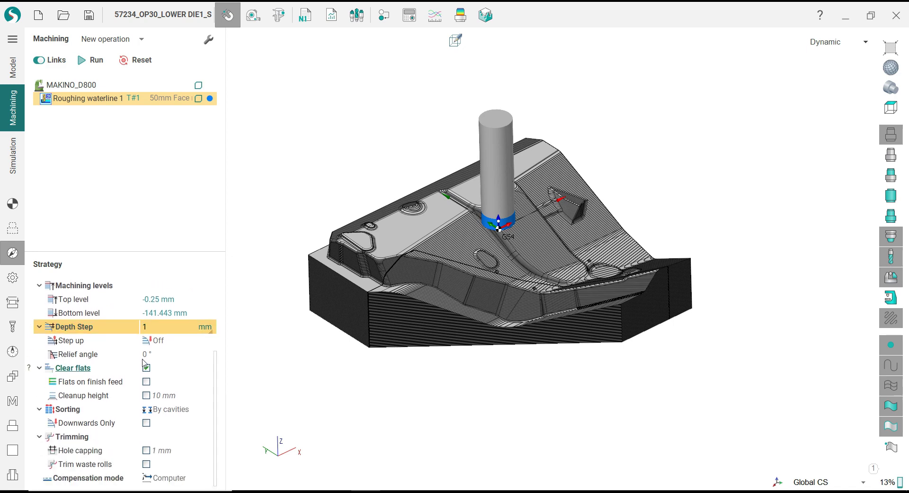
# - Set the radial and axial stock to 1 mm each and enable the fast calculation method for the part check
pyautogui.click(18, 279)
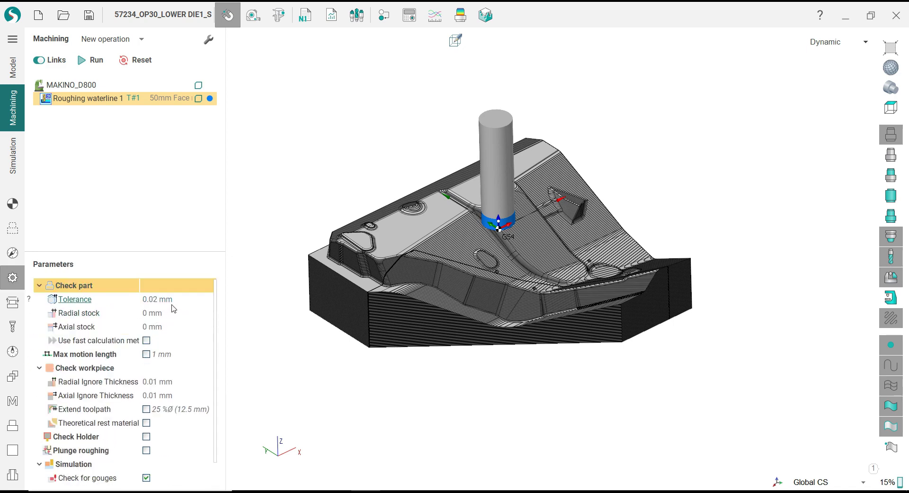
pyautogui.click(167, 313)
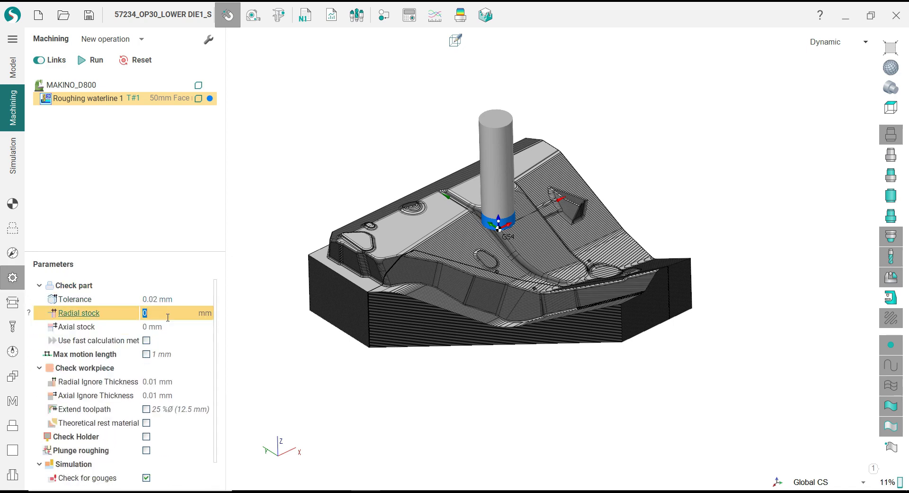
pyautogui.write('1')
pyautogui.press('Tab')
pyautogui.write('1')
pyautogui.click(147, 341)
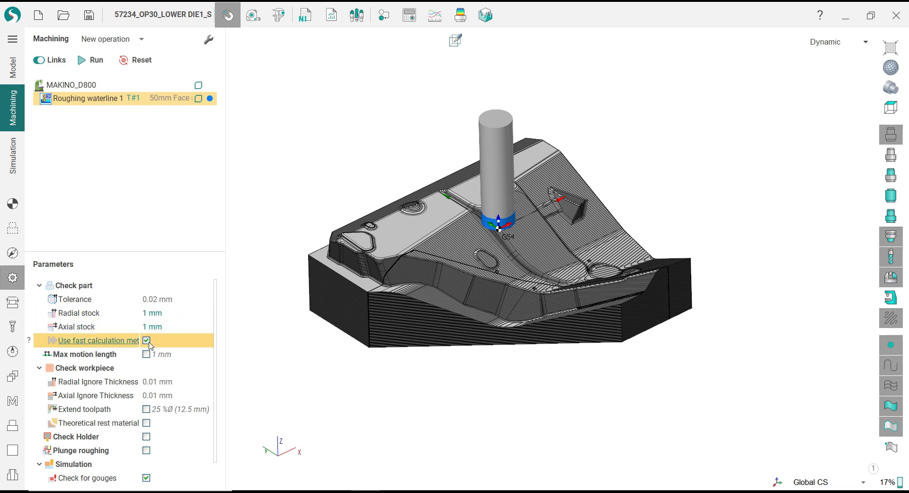
# - Set the workpiece check's radial and axial ignore thickness to 0.5 mm each and enable toolpath extension at 25 %Ø
pyautogui.click(159, 382)
pyautogui.write('0.5')
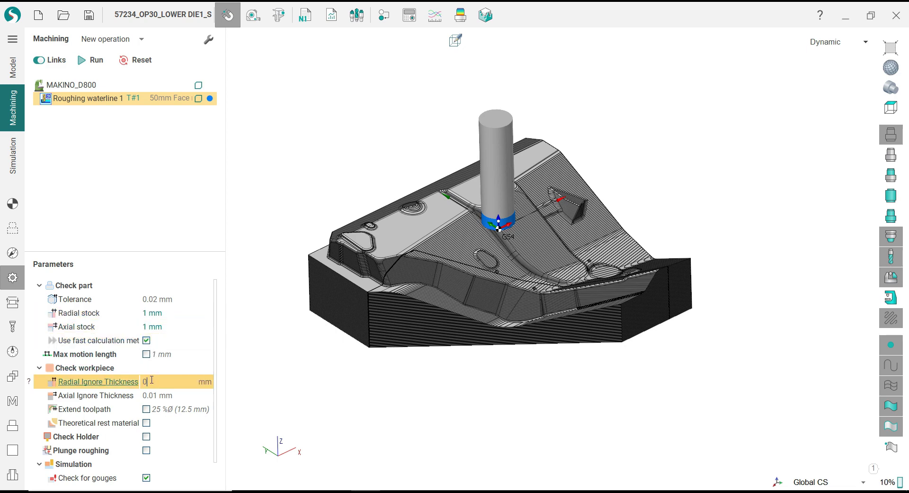
pyautogui.click(163, 396)
pyautogui.write('0.5')
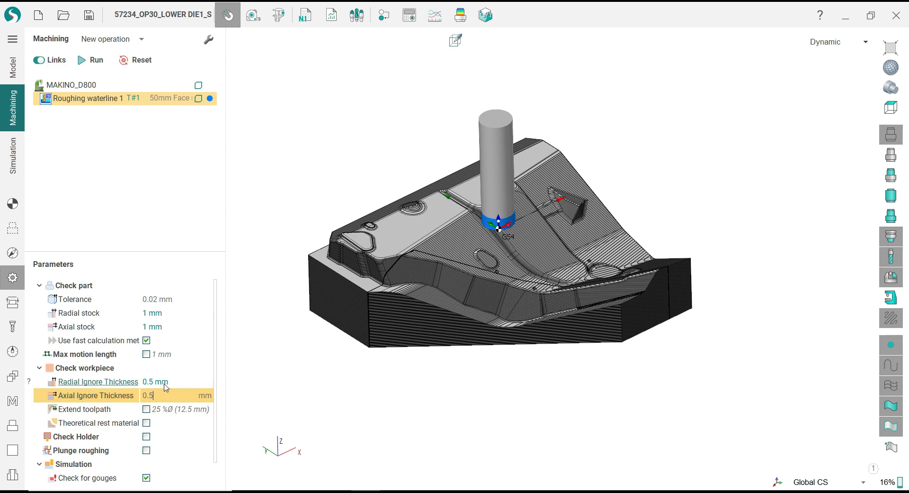
pyautogui.click(108, 382)
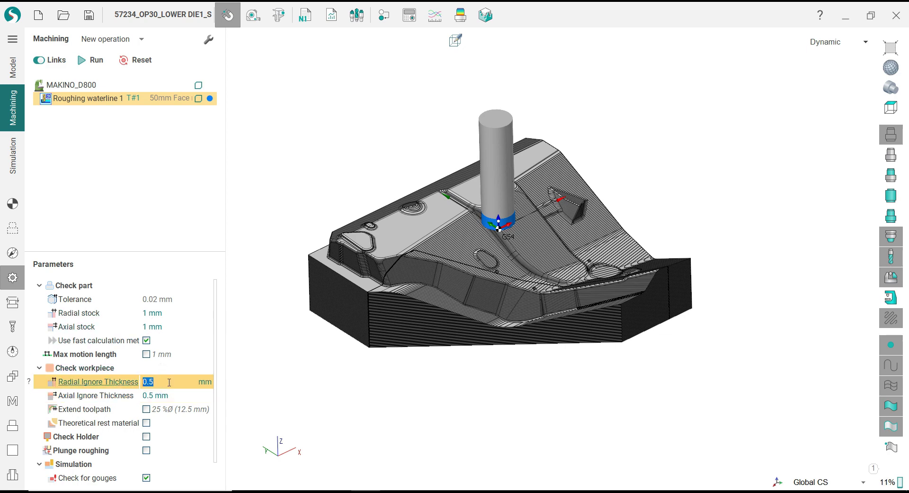
pyautogui.click(147, 408)
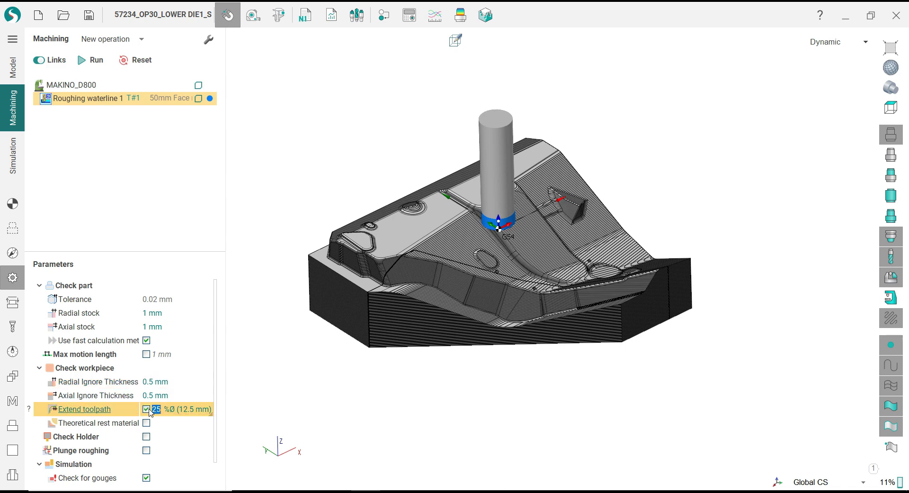
# - Enable a 2 mm smooth radius for the plunges in the links and leads settings
pyautogui.click(20, 308)
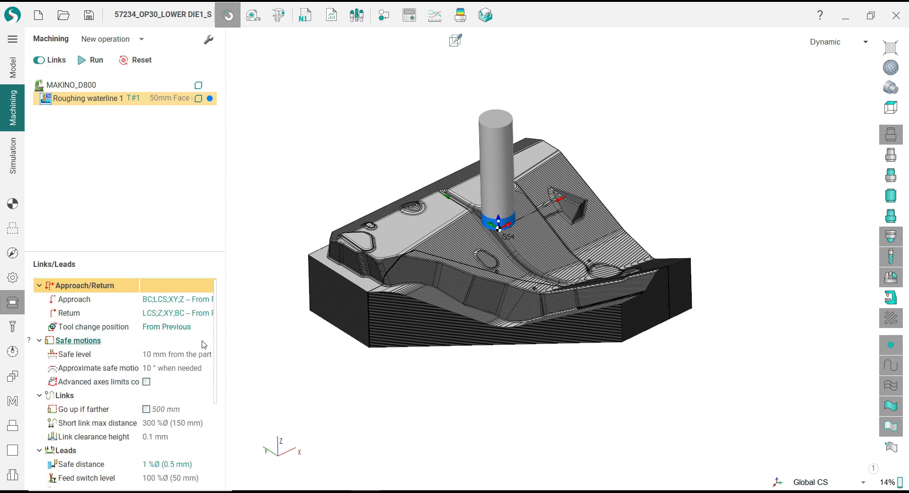
pyautogui.scroll(-5, 215, 371)
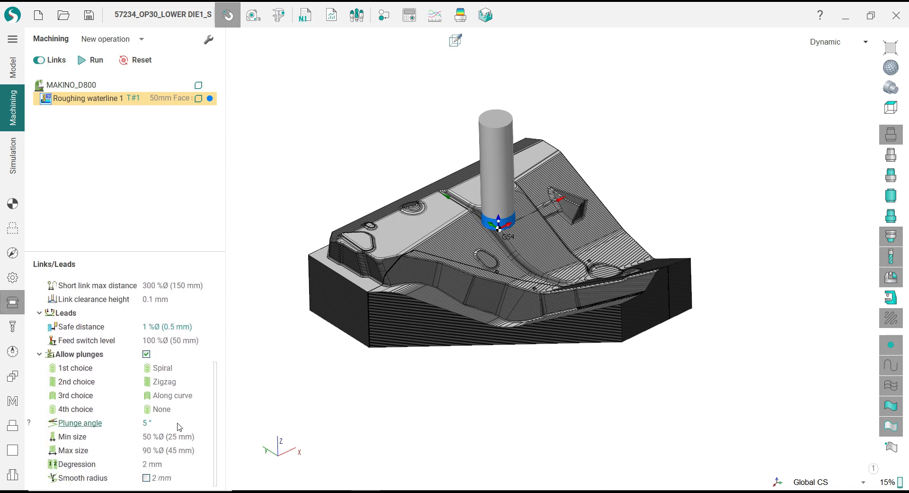
pyautogui.click(147, 479)
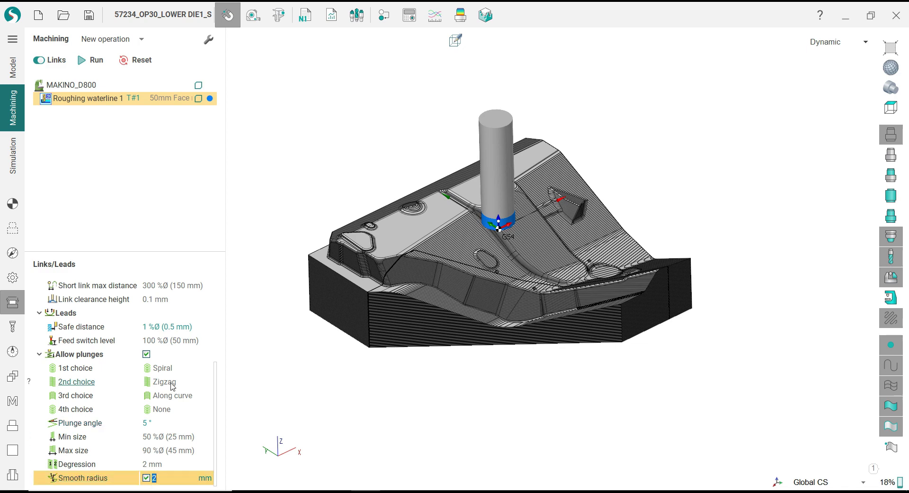
# - Set the leads' feed switch level to 5 mm and safe distance to 4 %Ø (2 mm)
pyautogui.click(116, 345)
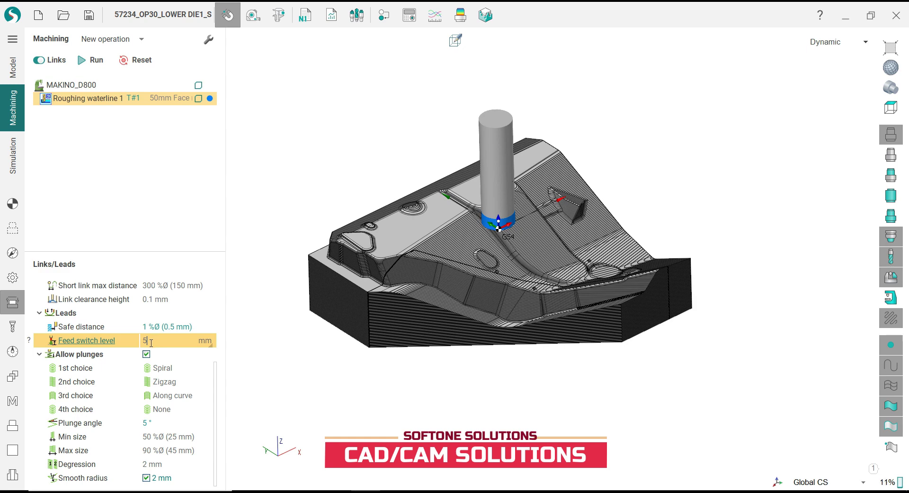
pyautogui.click(168, 327)
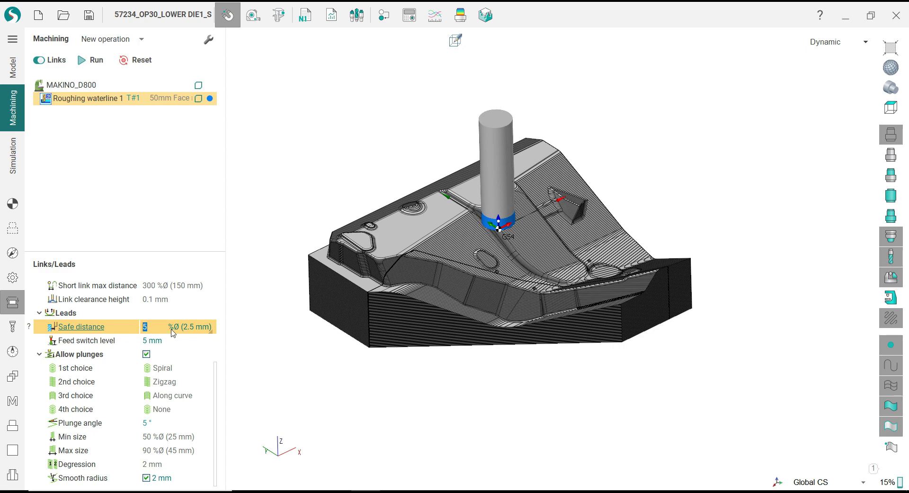
pyautogui.press('Return')
pyautogui.moveTo(287, 355)
pyautogui.mouseDown(button='right')
pyautogui.moveTo(308, 348)
pyautogui.moveTo(296, 351)
pyautogui.mouseUp(button='right')
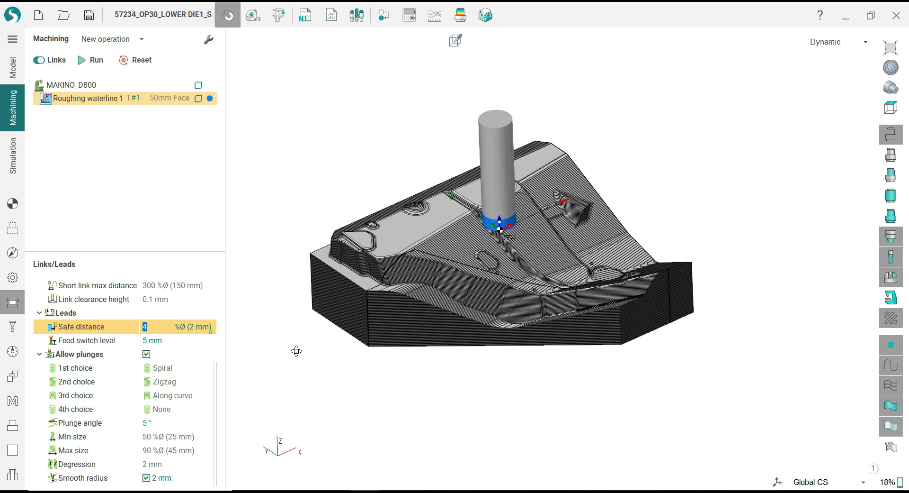
pyautogui.moveTo(216, 374); pyautogui.dragTo(219, 287)
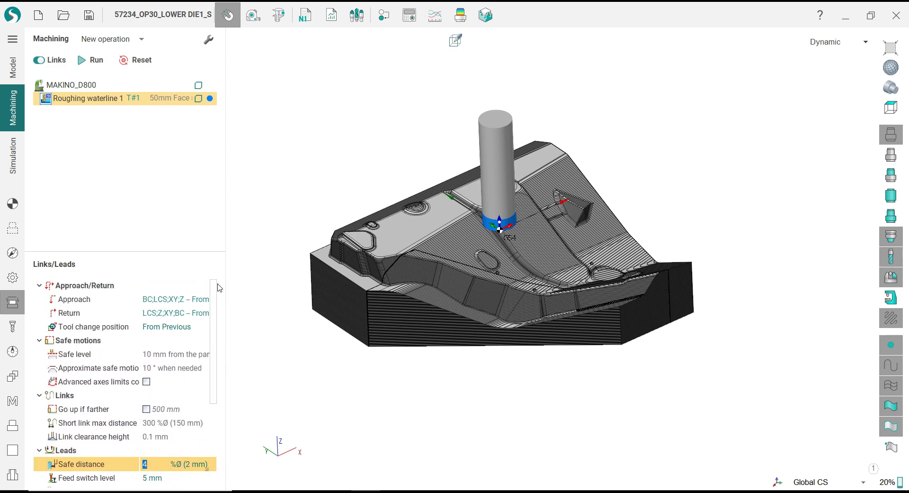
pyautogui.moveTo(302, 200); pyautogui.dragTo(280, 187, button='right')
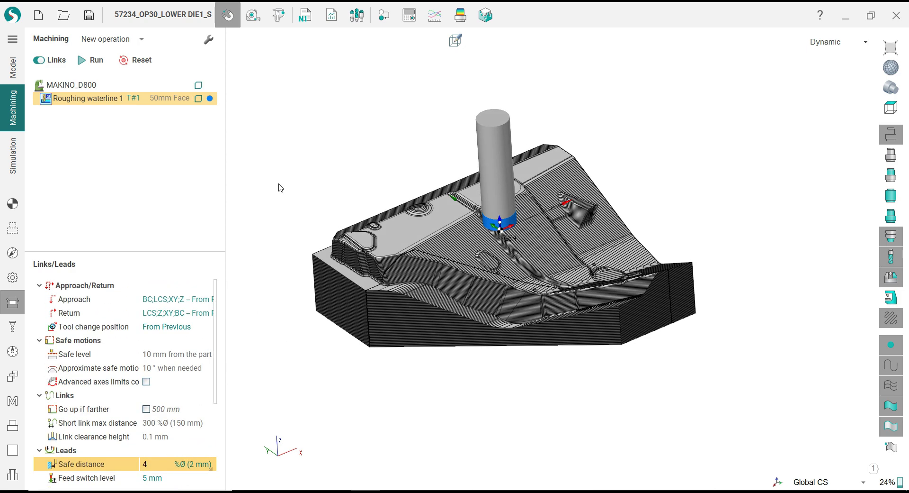
# - Set the bottom machining level to -143.5 mm and calculate the Roughing waterline toolpath
pyautogui.click(13, 253)
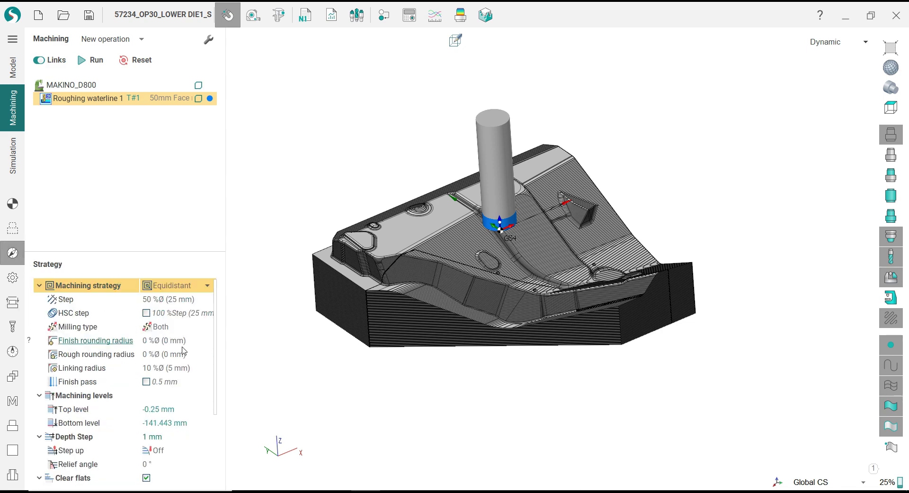
pyautogui.click(194, 421)
pyautogui.press('BackSpace')
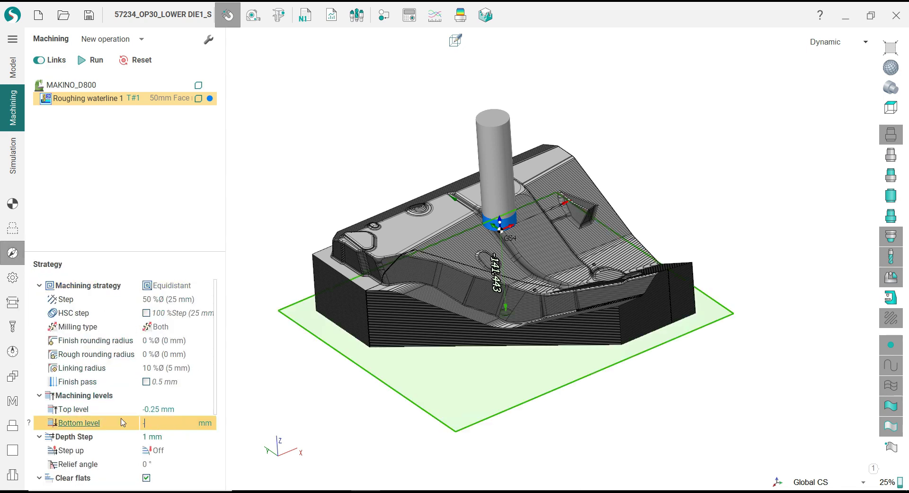
pyautogui.write('-143.5')
pyautogui.click(172, 409)
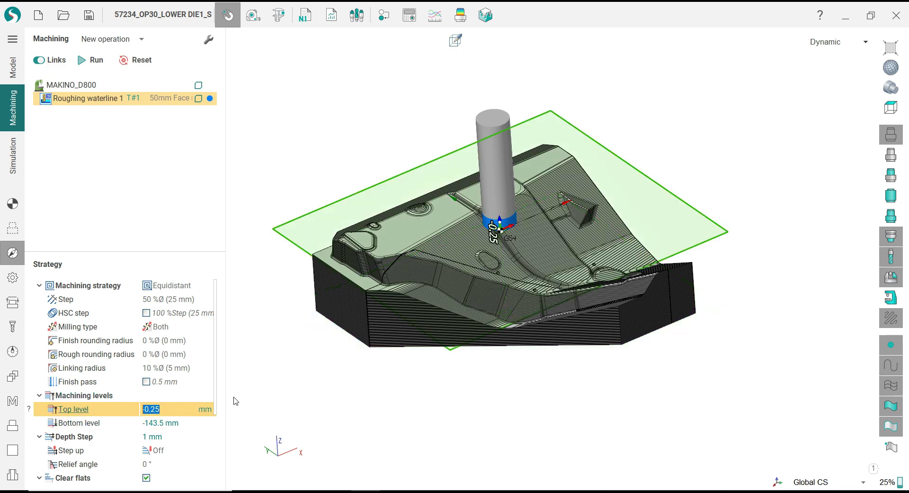
pyautogui.moveTo(331, 379); pyautogui.dragTo(326, 376, button='right')
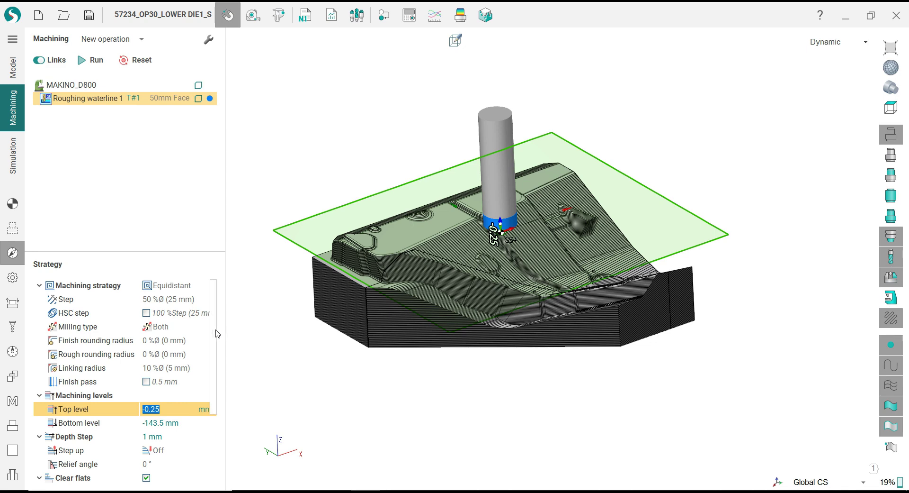
pyautogui.scroll(-3, 215, 333)
pyautogui.scroll(3, 217, 312)
pyautogui.click(103, 64)
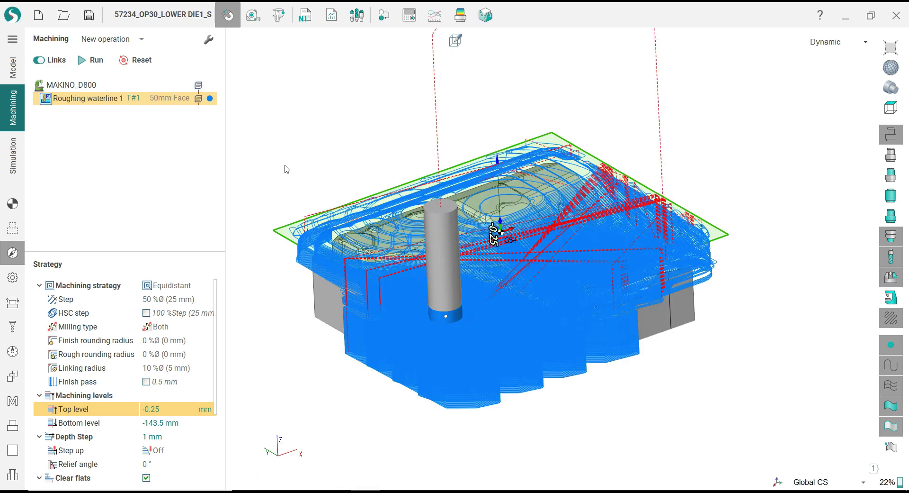
# - Examine the calculated roughing toolpath from the top and in 3D, especially around the tool at the block's corner
pyautogui.click(12, 203)
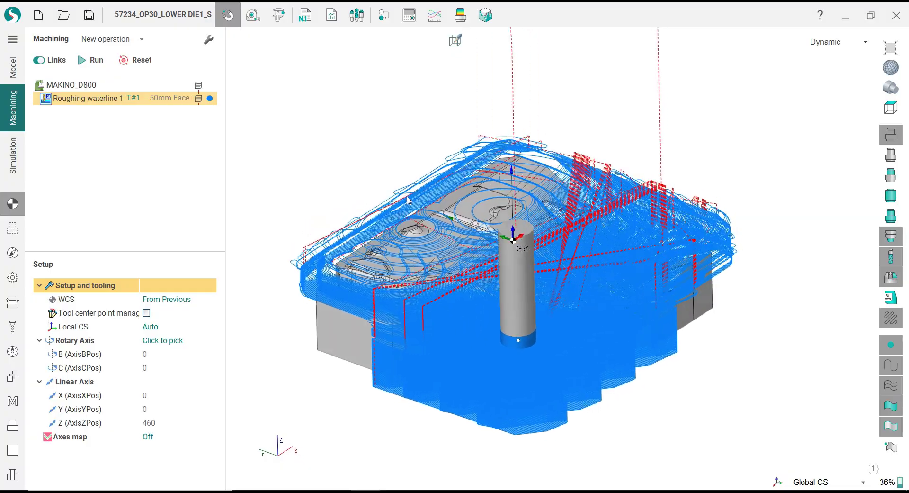
pyautogui.click(892, 109)
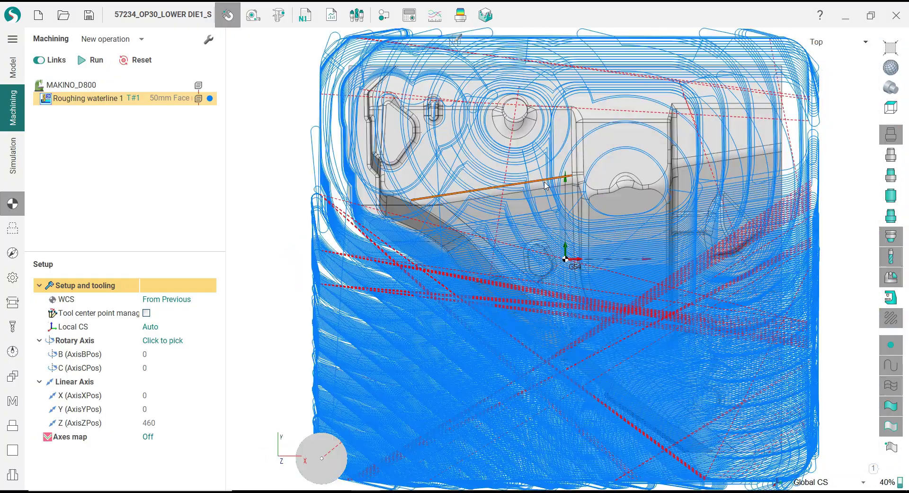
pyautogui.scroll(5, 398, 334)
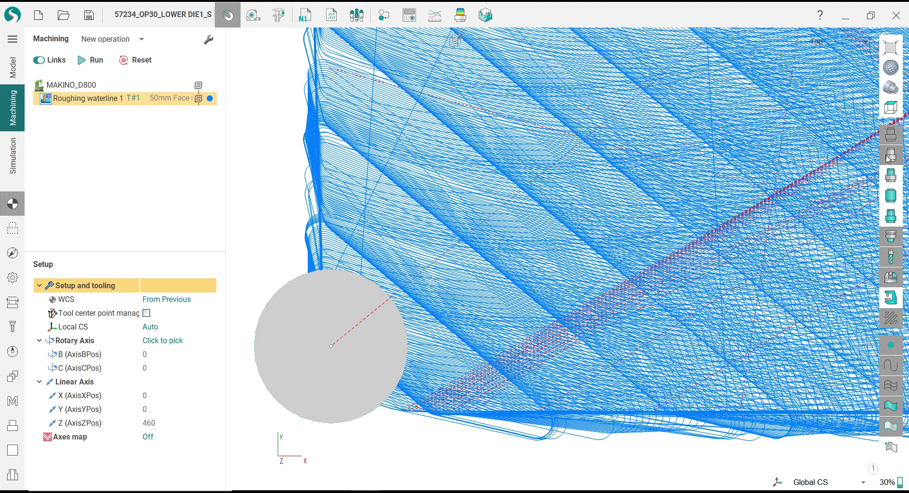
pyautogui.click(894, 197)
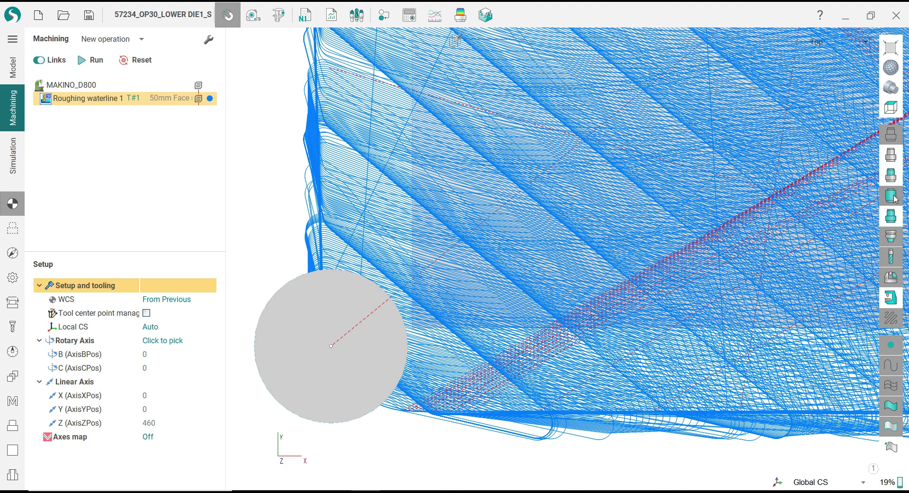
pyautogui.scroll(-2, 492, 338)
pyautogui.scroll(3, 480, 342)
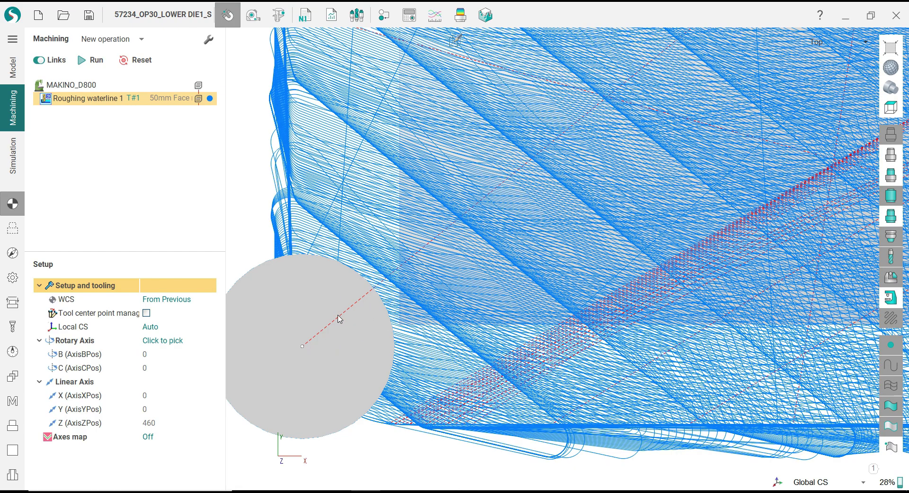
pyautogui.scroll(-6, 392, 309)
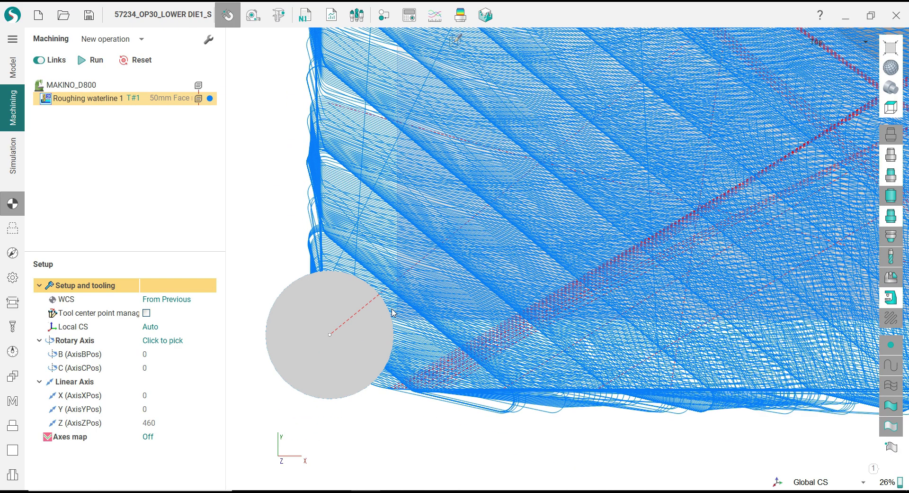
pyautogui.moveTo(395, 299); pyautogui.dragTo(776, 265, button='middle')
pyautogui.moveTo(542, 239); pyautogui.dragTo(497, 232, button='middle')
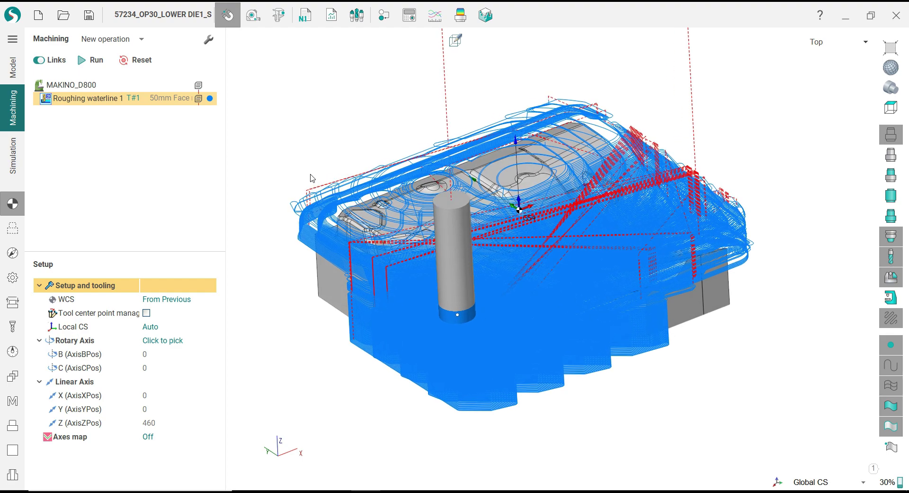
# - Simulate the Roughing waterline operation with the machine displayed, starting at a slower playback speed and raising it during the run
pyautogui.click(13, 155)
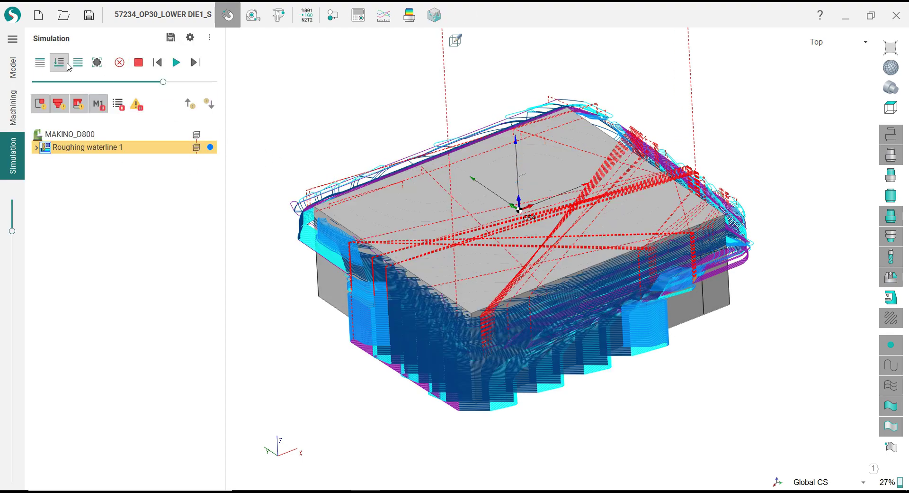
pyautogui.click(56, 67)
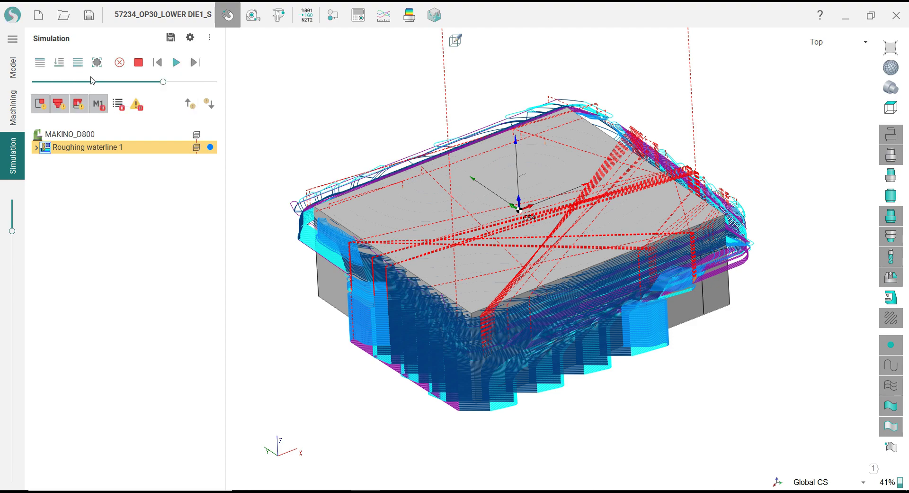
pyautogui.click(891, 297)
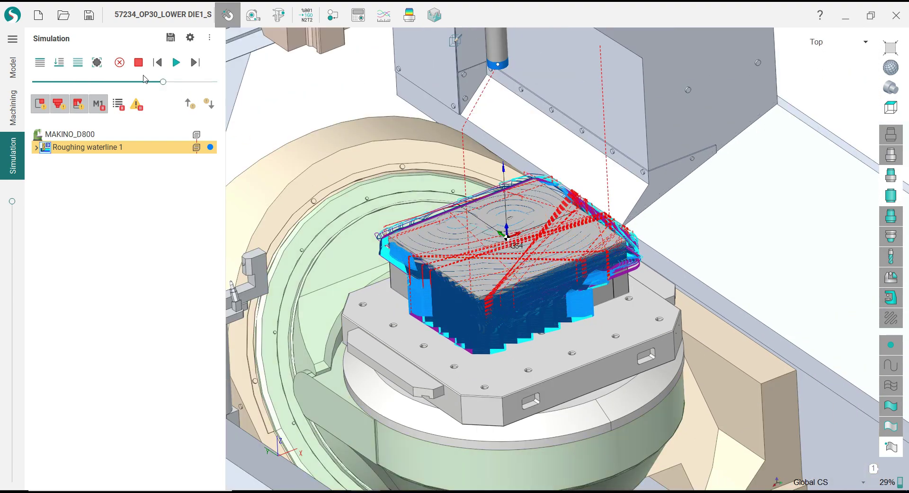
pyautogui.moveTo(163, 81); pyautogui.dragTo(96, 82)
pyautogui.click(177, 63)
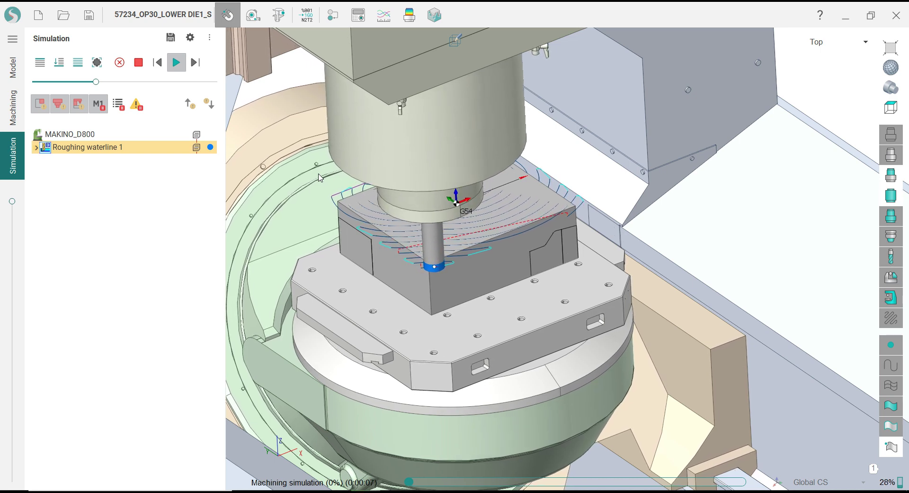
pyautogui.click(137, 81)
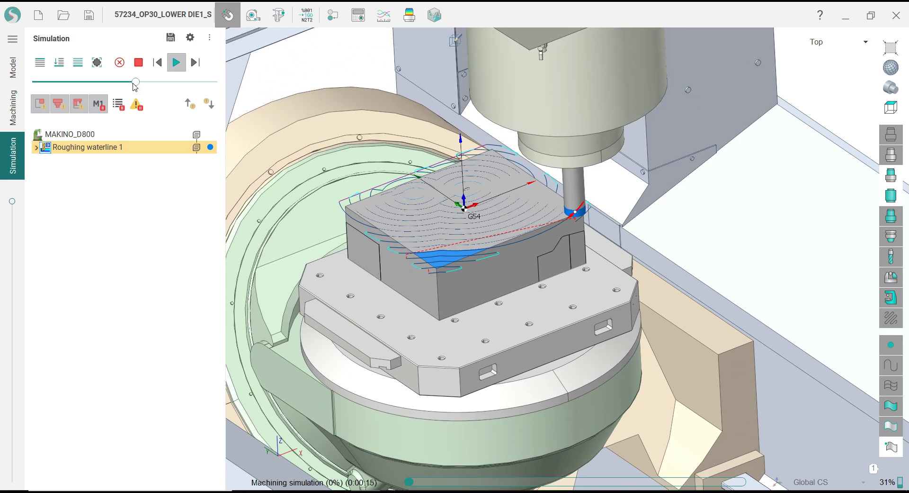
pyautogui.click(171, 83)
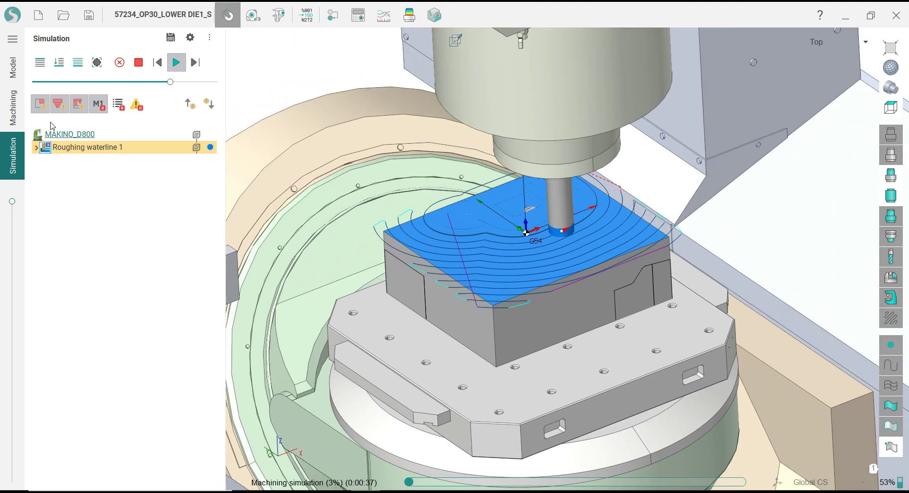
# - Return to the machining setup, hide the toolpath, and examine the die surface around the round recess near the front edge
pyautogui.click(13, 107)
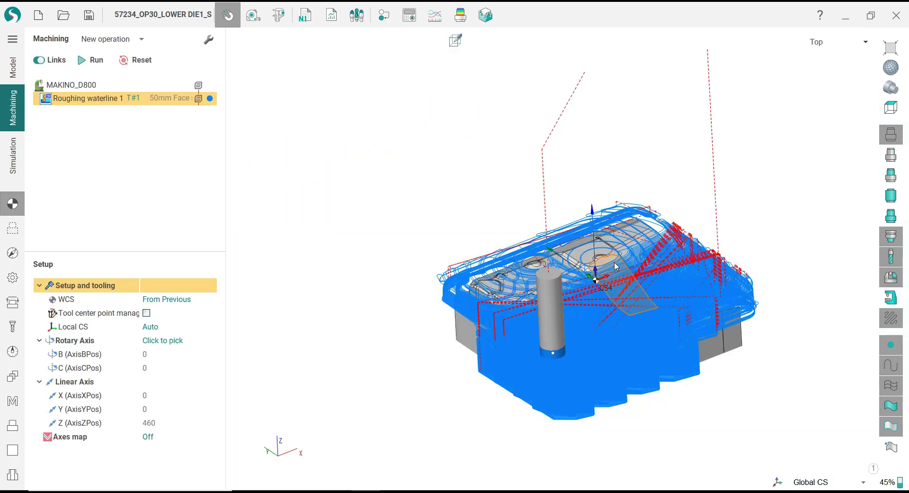
pyautogui.scroll(3, 687, 314)
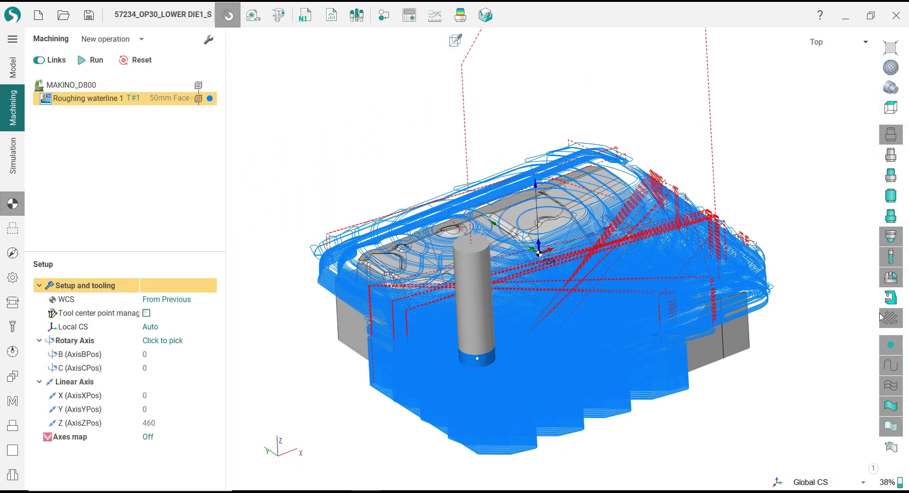
pyautogui.click(882, 317)
pyautogui.moveTo(739, 304); pyautogui.dragTo(661, 297, button='middle')
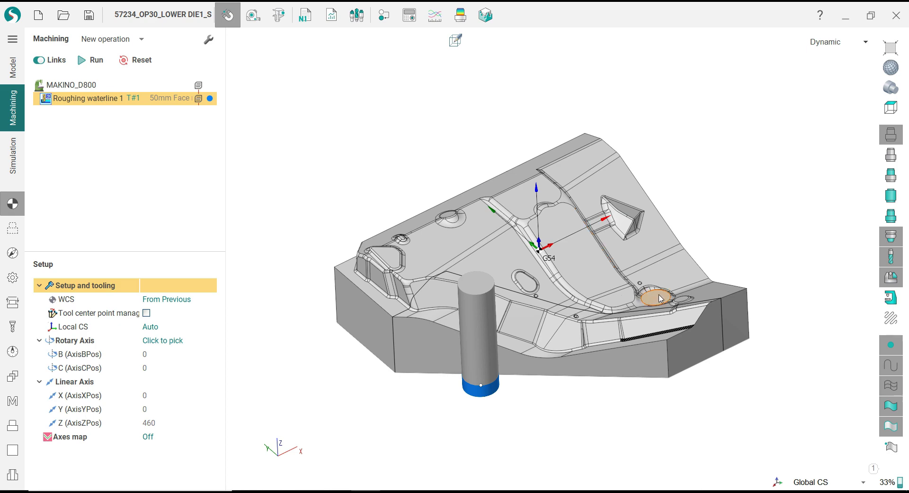
pyautogui.scroll(5, 661, 297)
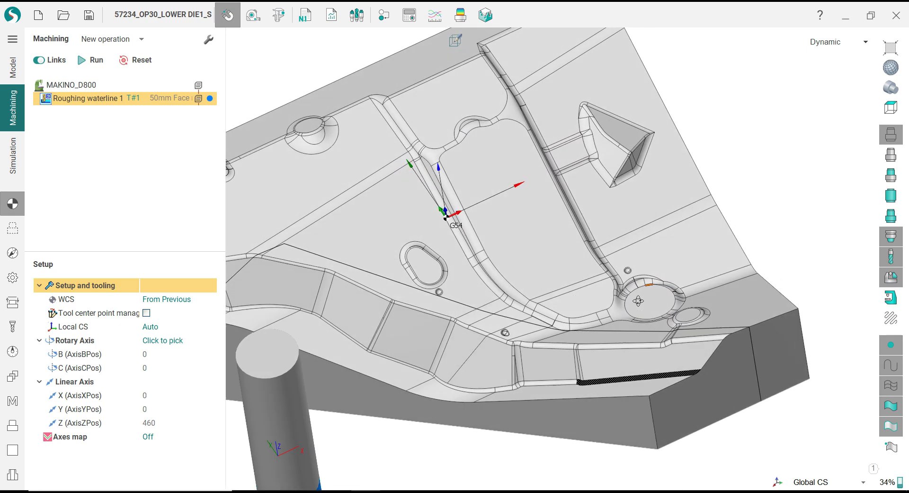
pyautogui.scroll(-5, 638, 301)
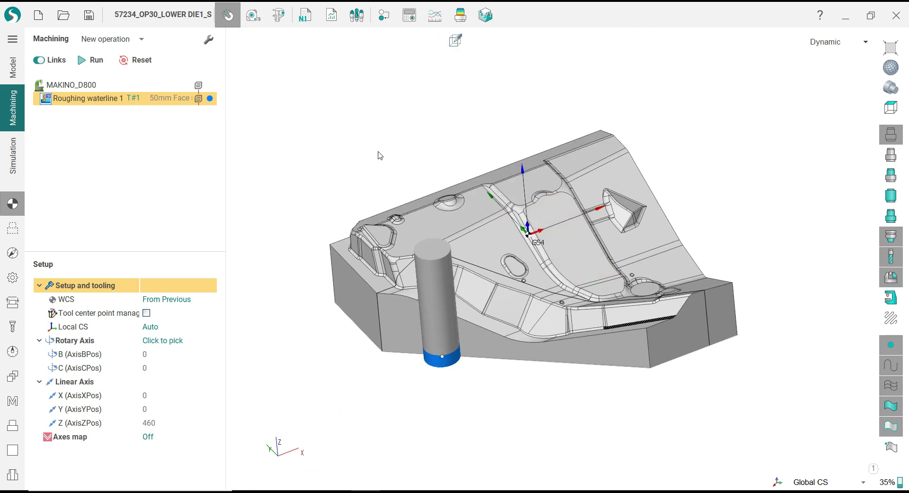
# - Copy the Roughing waterline 1 operation in the operation list
pyautogui.moveTo(380, 156); pyautogui.dragTo(386, 148, button='middle')
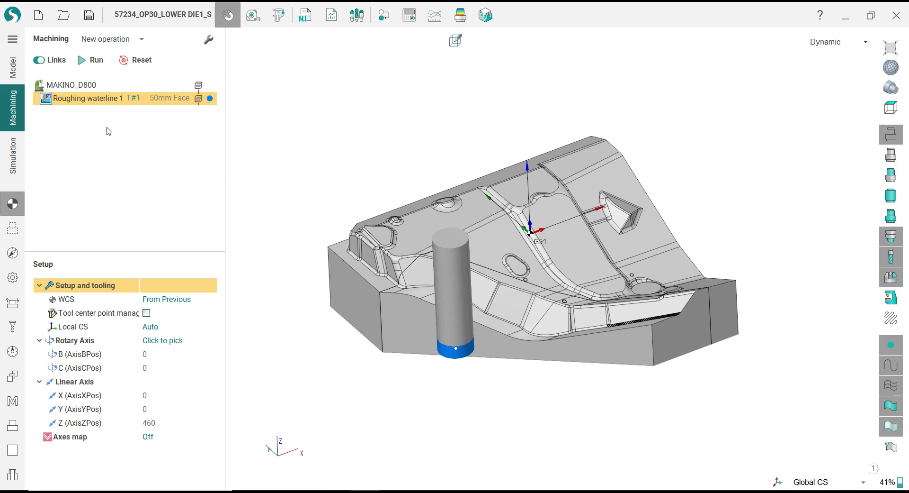
pyautogui.rightClick(90, 102)
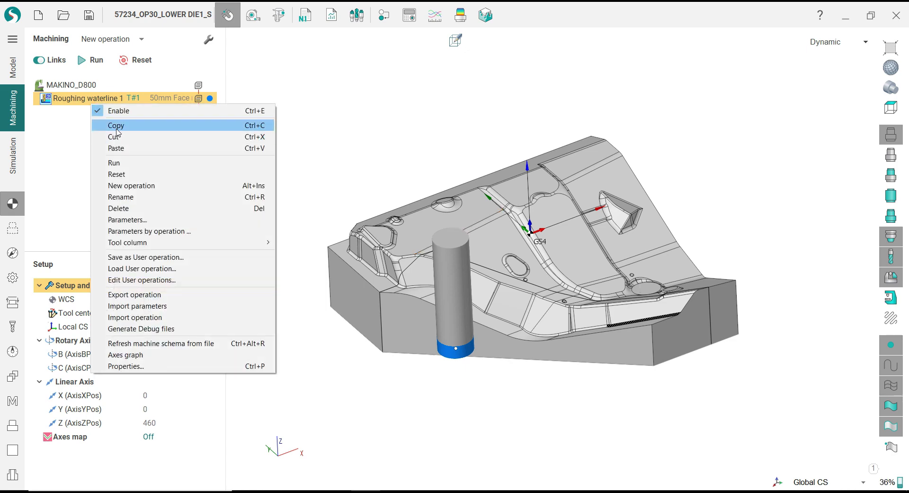
pyautogui.click(260, 126)
# - Simulate the complete Roughing waterline 1 operation at once, with the part model and machine hidden
pyautogui.click(13, 156)
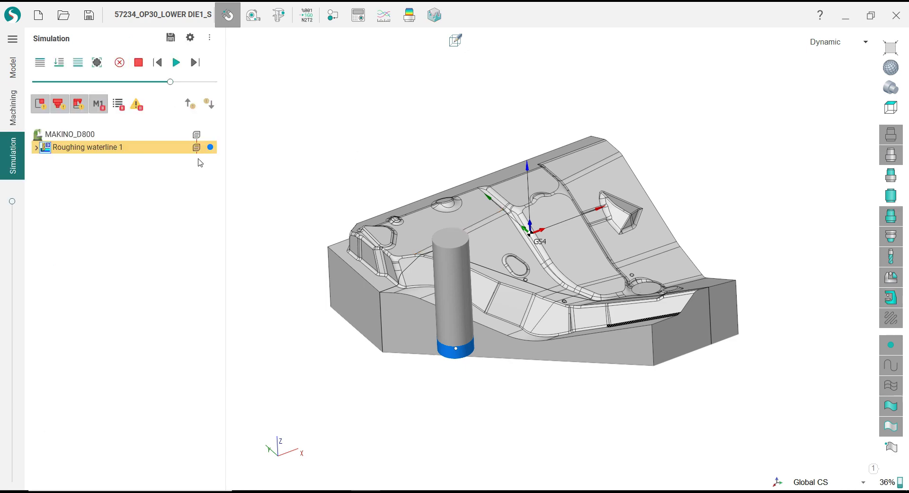
pyautogui.click(891, 297)
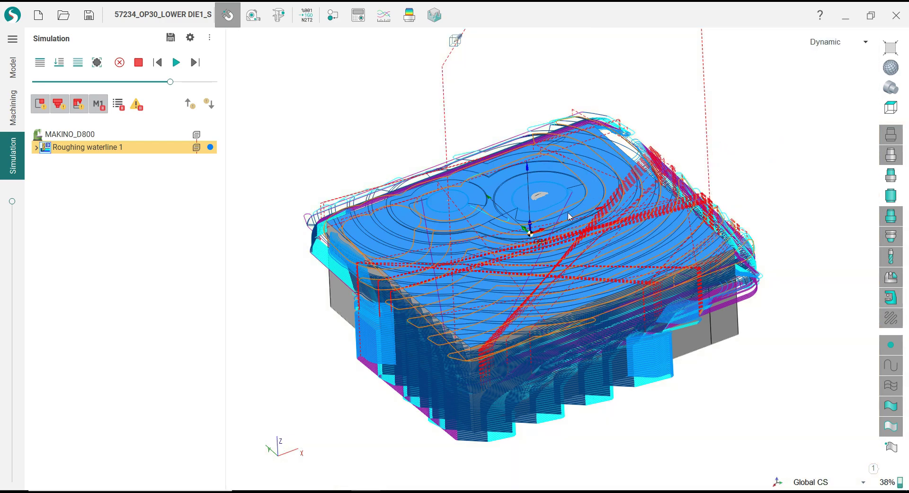
pyautogui.click(895, 148)
pyautogui.click(895, 137)
pyautogui.moveTo(550, 163); pyautogui.dragTo(550, 151, button='middle')
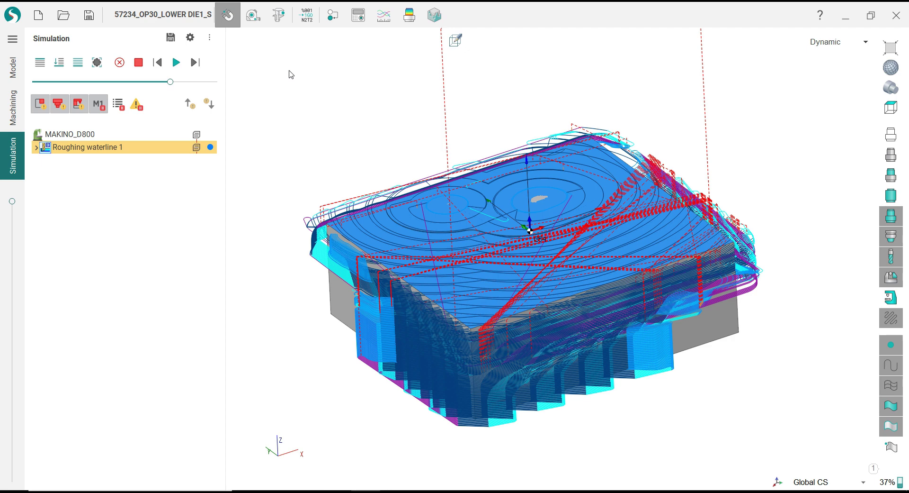
pyautogui.click(77, 62)
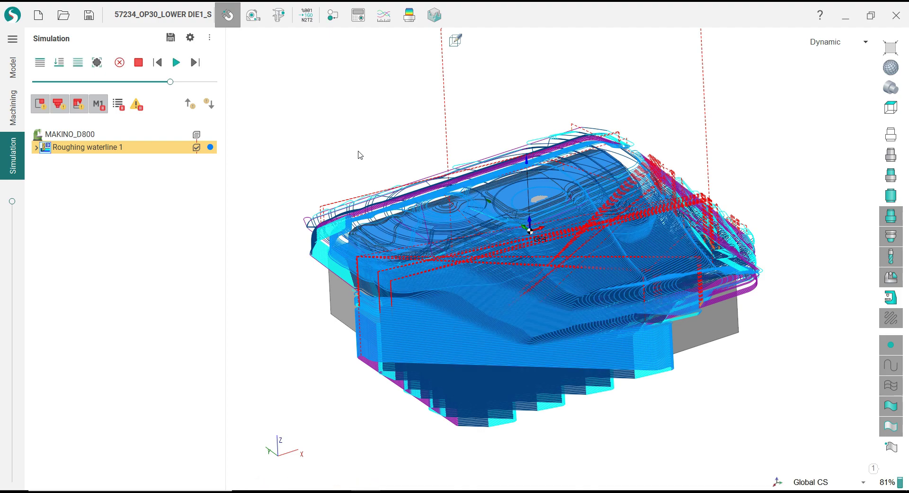
# - Hide the toolpath and inspect the roughed die surface, including its colour-coded deviation from the part model
pyautogui.click(885, 321)
pyautogui.moveTo(765, 301)
pyautogui.mouseDown(button='middle')
pyautogui.moveTo(554, 261)
pyautogui.moveTo(538, 326)
pyautogui.moveTo(548, 280)
pyautogui.mouseUp(button='middle')
pyautogui.scroll(2, 538, 325)
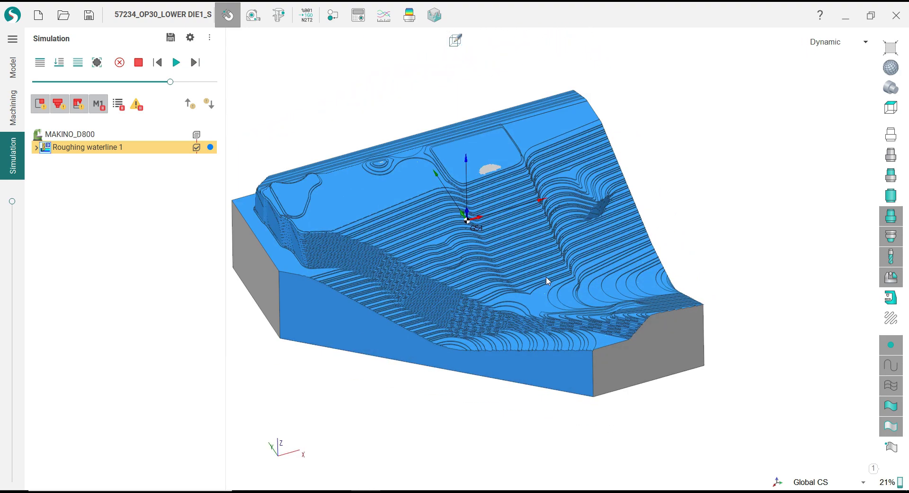
pyautogui.click(409, 15)
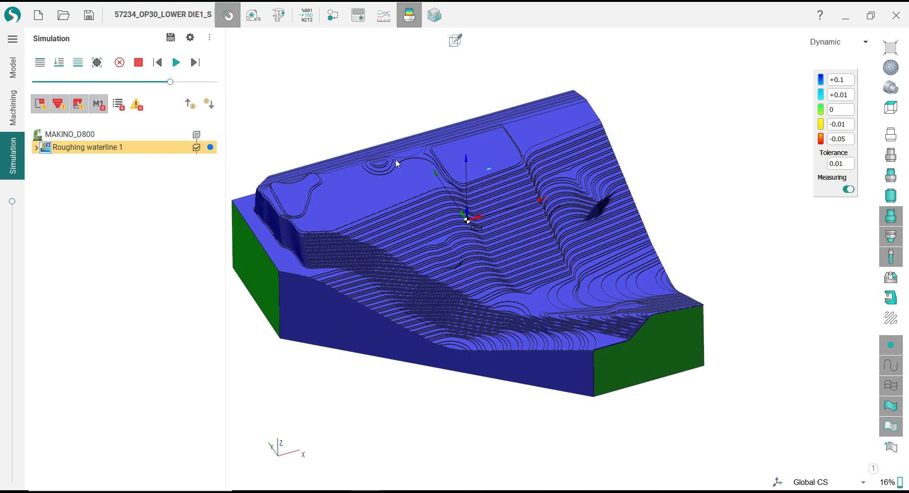
pyautogui.moveTo(402, 176); pyautogui.dragTo(440, 223, button='middle')
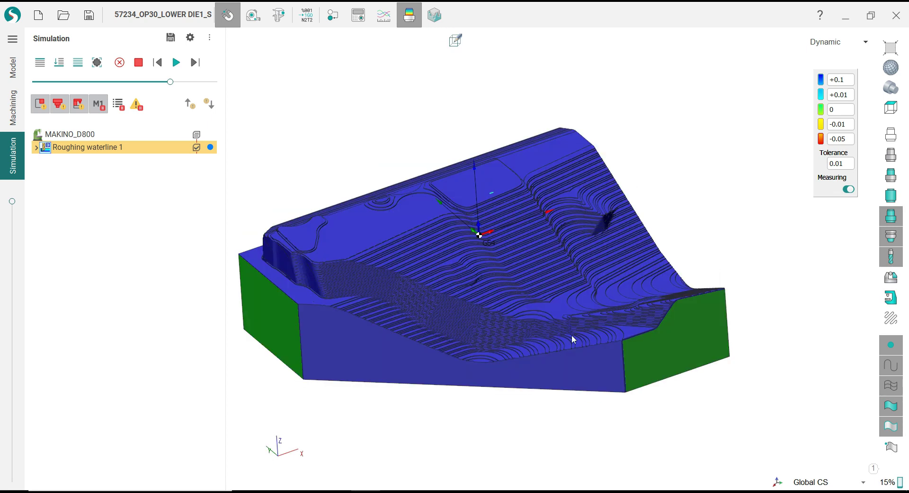
pyautogui.click(409, 15)
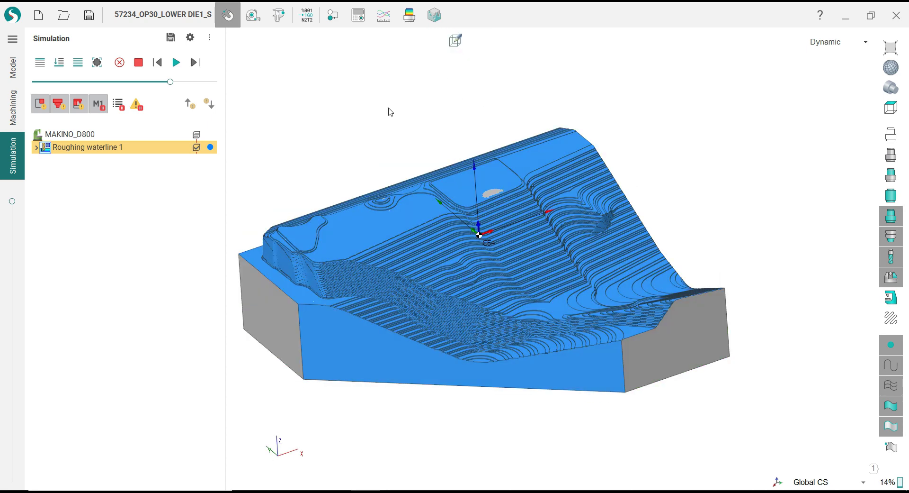
# - Return to the machining setup and paste the copied roughing operation after Roughing waterline 1
pyautogui.click(15, 109)
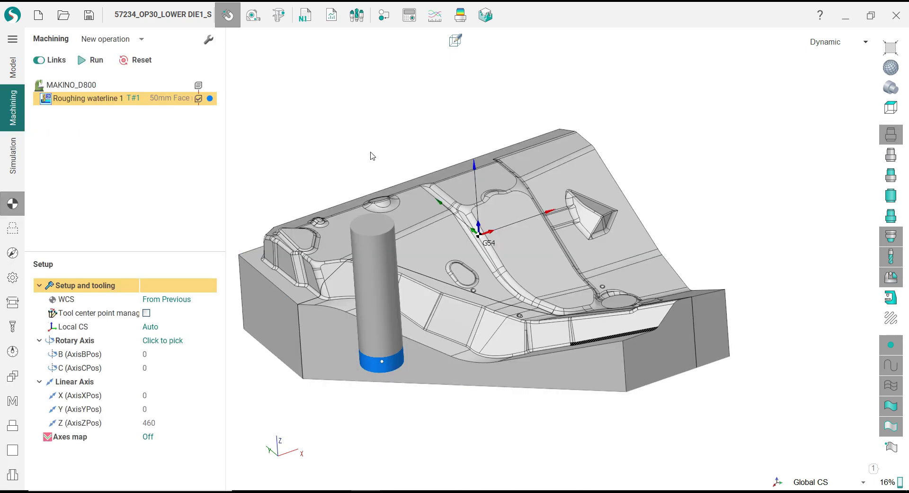
pyautogui.scroll(-2, 397, 152)
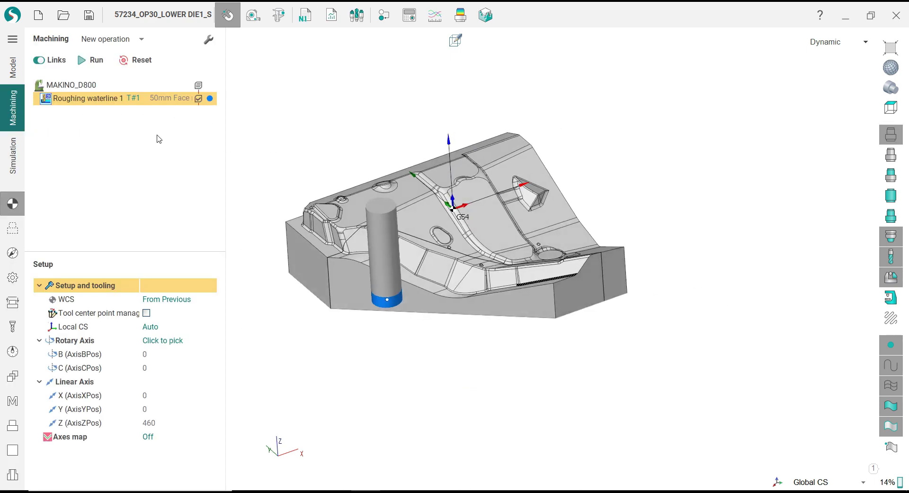
pyautogui.rightClick(54, 97)
pyautogui.rightClick(81, 104)
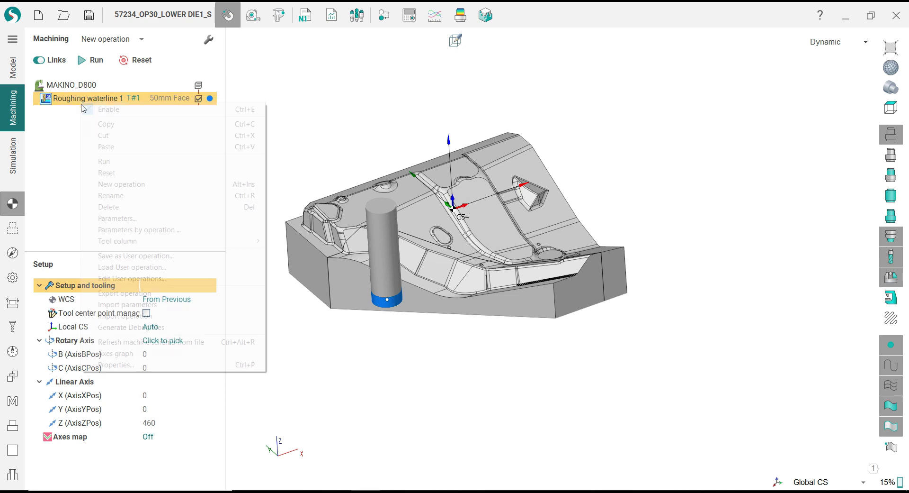
pyautogui.click(106, 146)
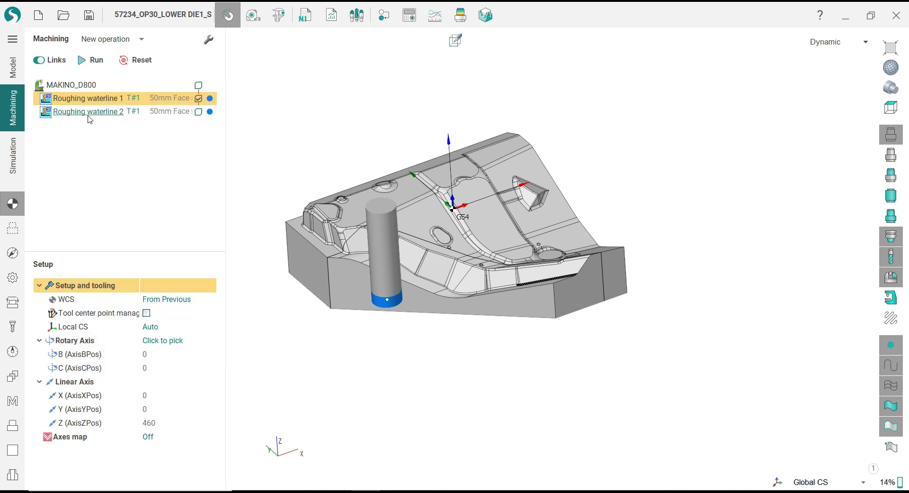
# - Change the display colour of the Roughing waterline 2 operation to bright green
pyautogui.click(210, 113)
pyautogui.click(432, 168)
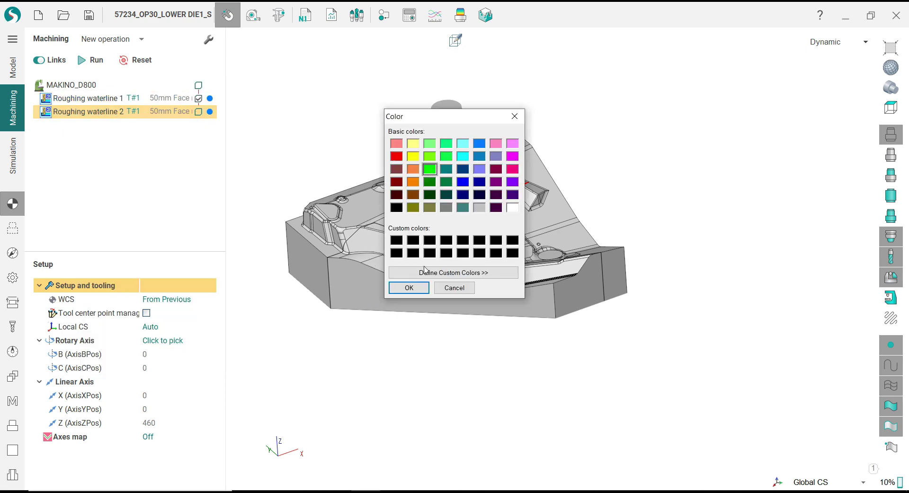
pyautogui.click(410, 287)
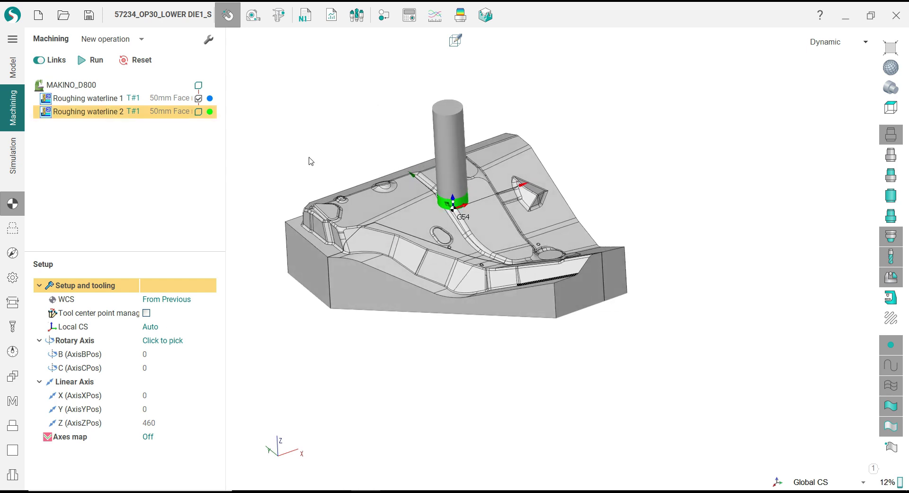
# - Assign the 12mm Cylindrical mill from the project tools to Roughing waterline 2
pyautogui.click(12, 326)
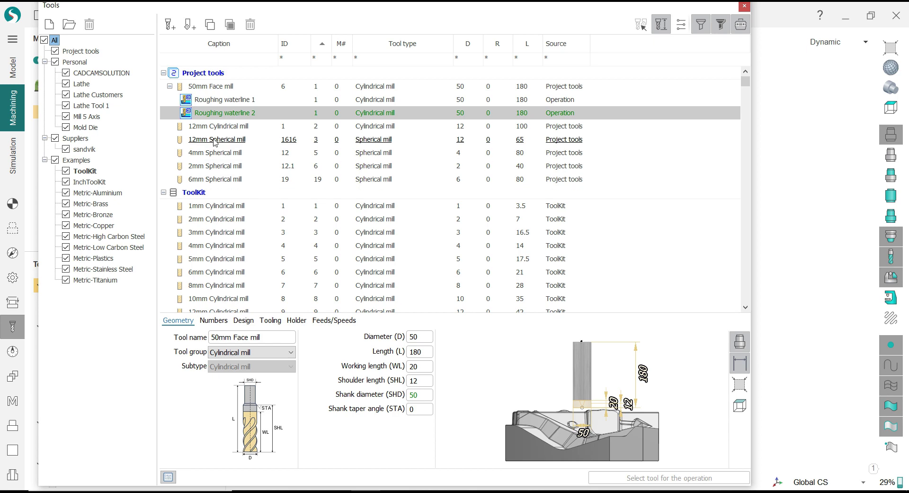
pyautogui.click(215, 126)
pyautogui.click(622, 476)
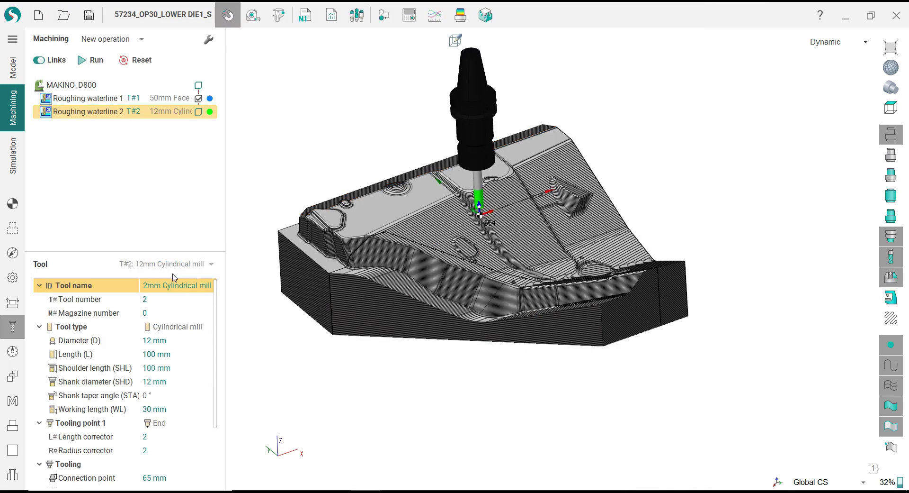
# - Set the depth step of Roughing waterline 2 to 0.5 mm in its machining strategy
pyautogui.click(12, 227)
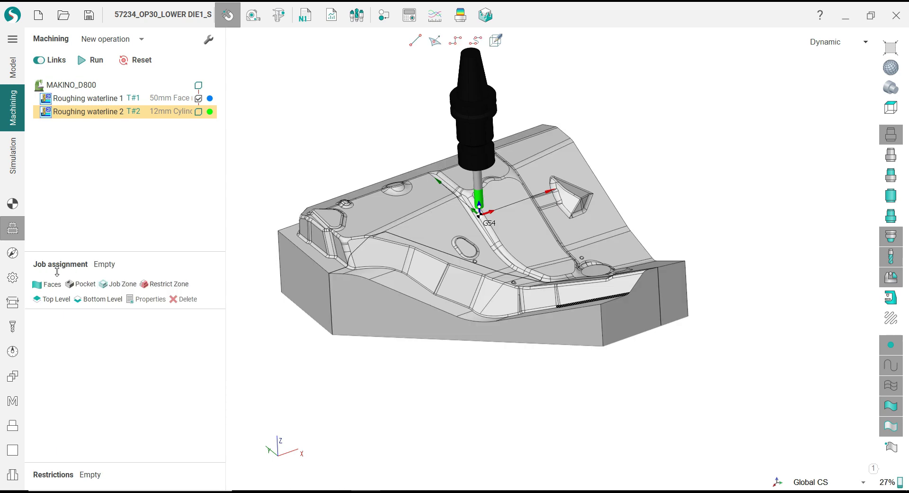
pyautogui.click(13, 253)
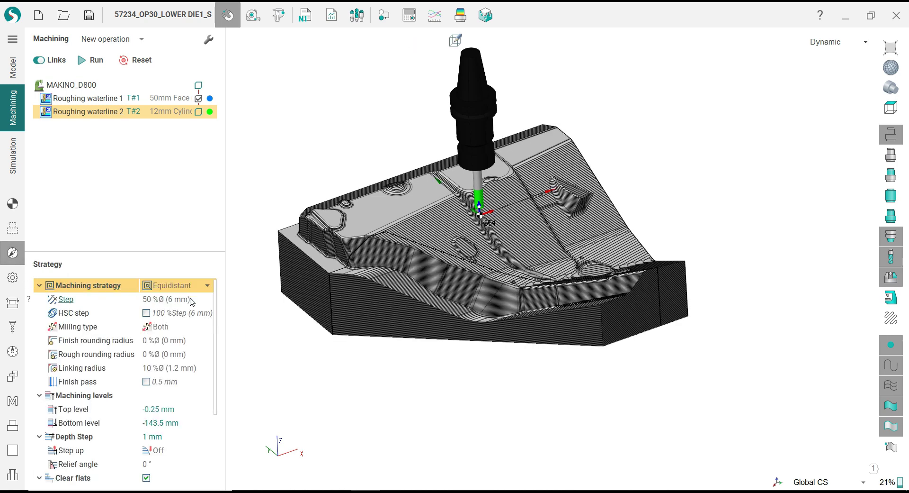
pyautogui.write('1')
pyautogui.click(197, 436)
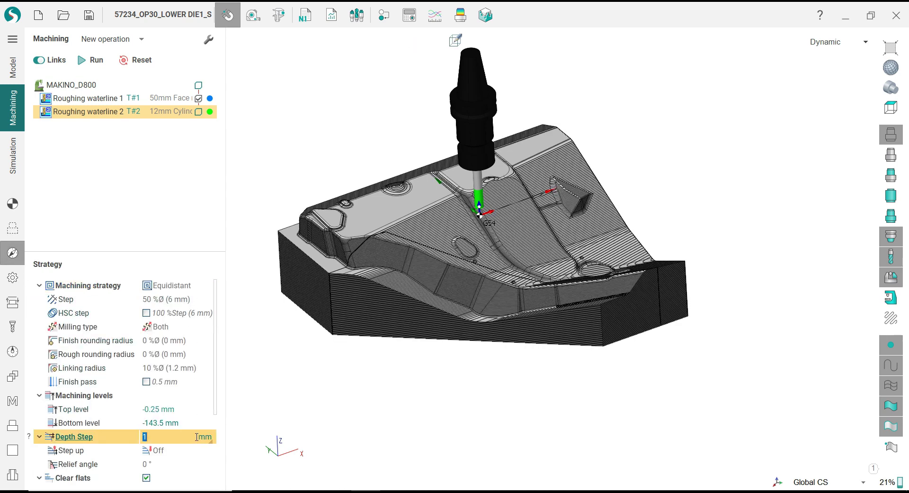
pyautogui.write('0.5')
pyautogui.press('Return')
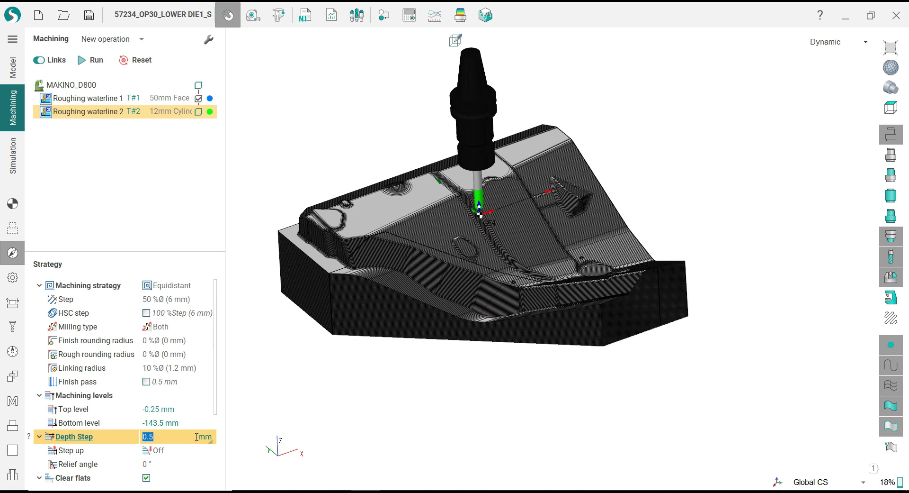
# - Set both the radial and axial ignore thickness of the workpiece check to 0.25 mm
pyautogui.click(13, 277)
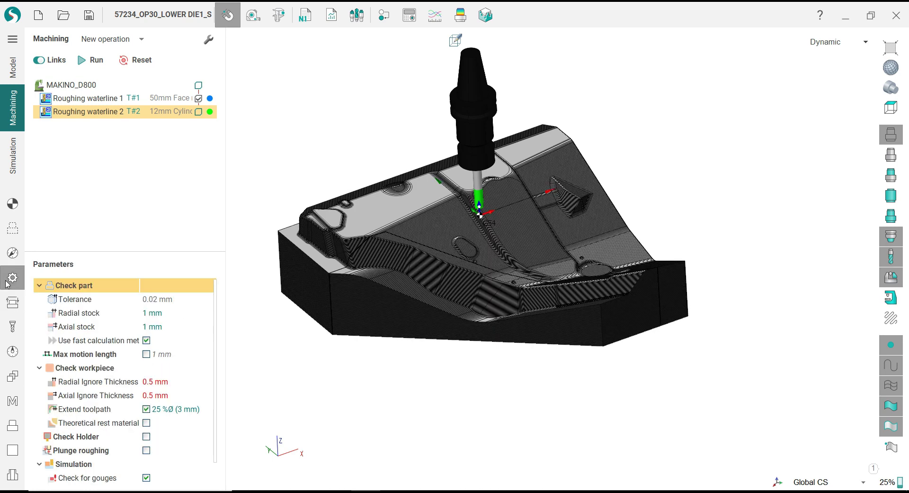
pyautogui.click(155, 316)
pyautogui.click(173, 380)
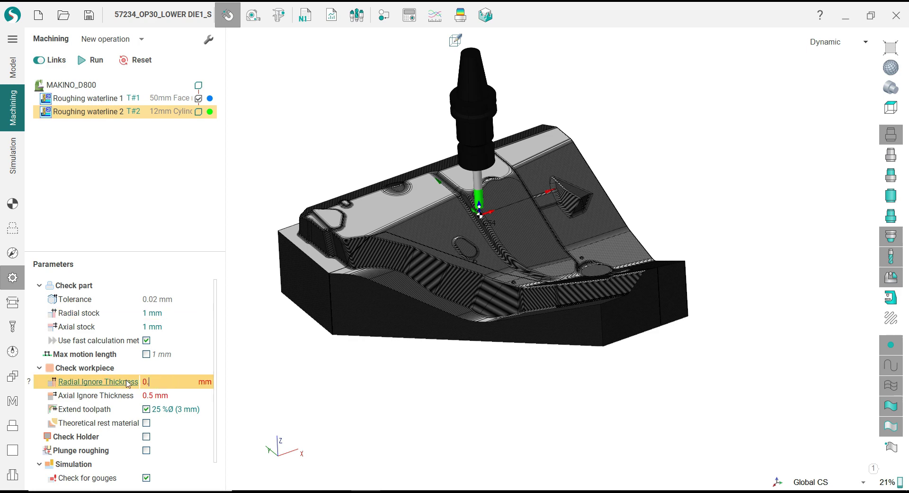
pyautogui.click(166, 398)
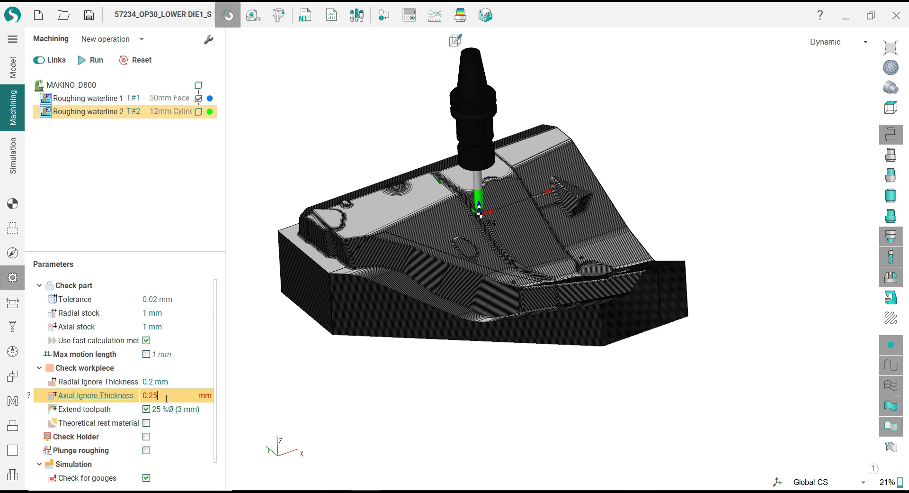
pyautogui.click(174, 380)
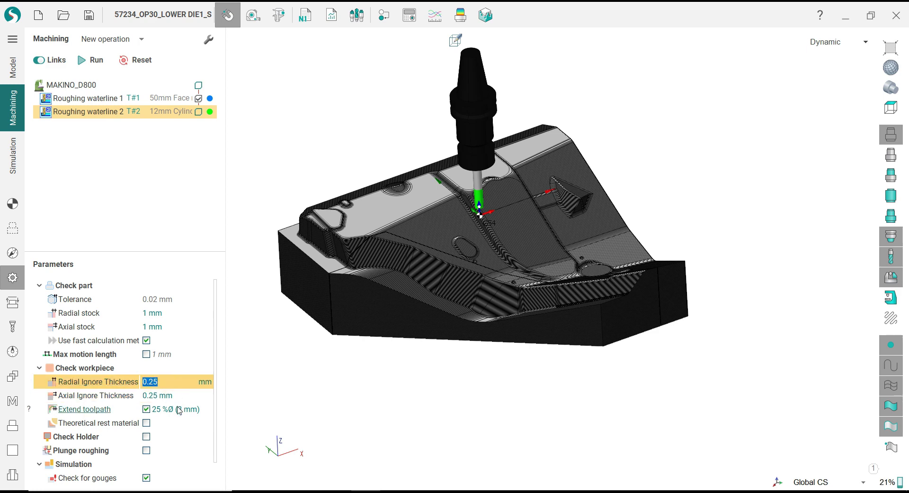
# - Set the plunge angle to 2° and the lead safe distance to 10 %Ø for Roughing waterline 2
pyautogui.click(12, 302)
pyautogui.moveTo(216, 341); pyautogui.dragTo(214, 423)
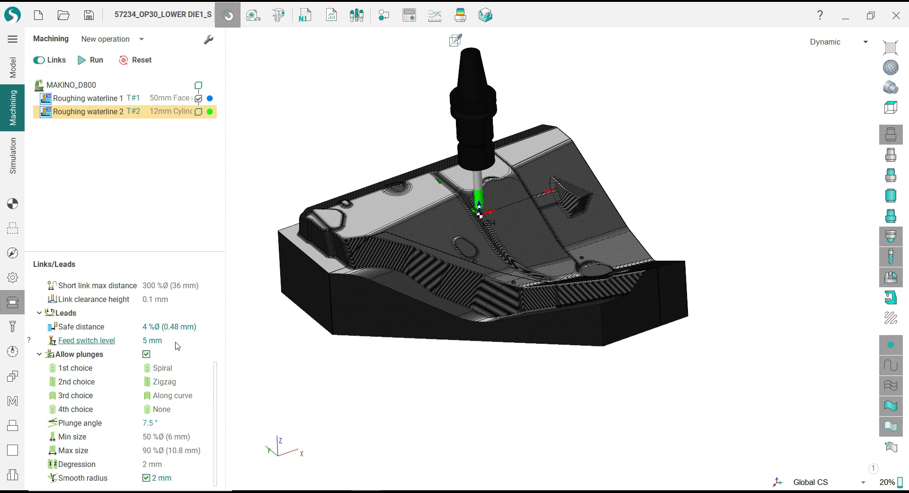
pyautogui.click(181, 421)
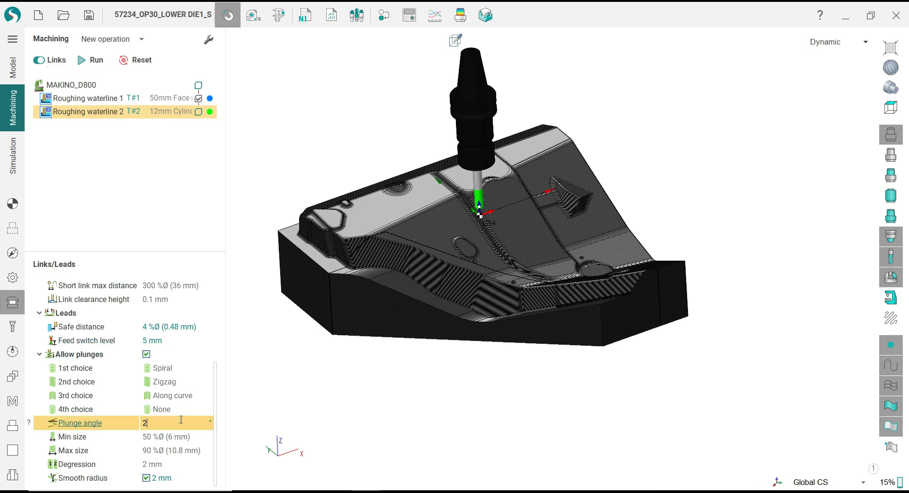
pyautogui.write('2')
pyautogui.moveTo(216, 386); pyautogui.dragTo(217, 350)
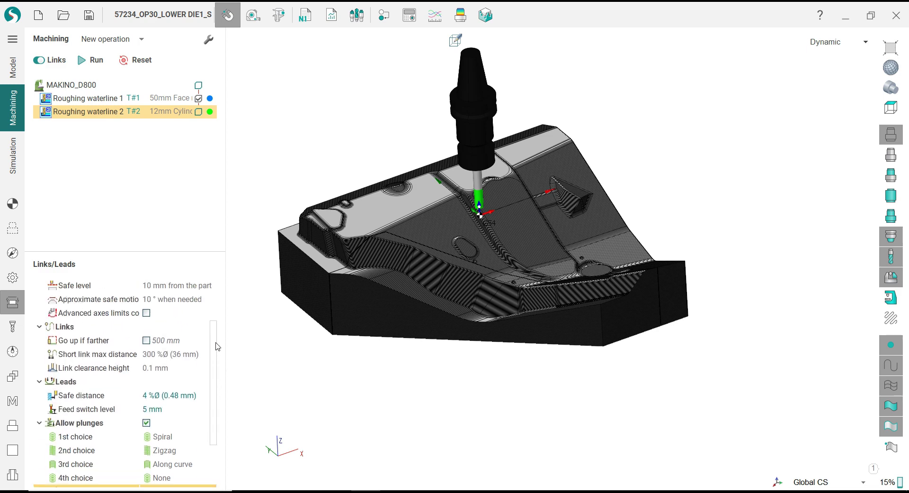
pyautogui.click(163, 399)
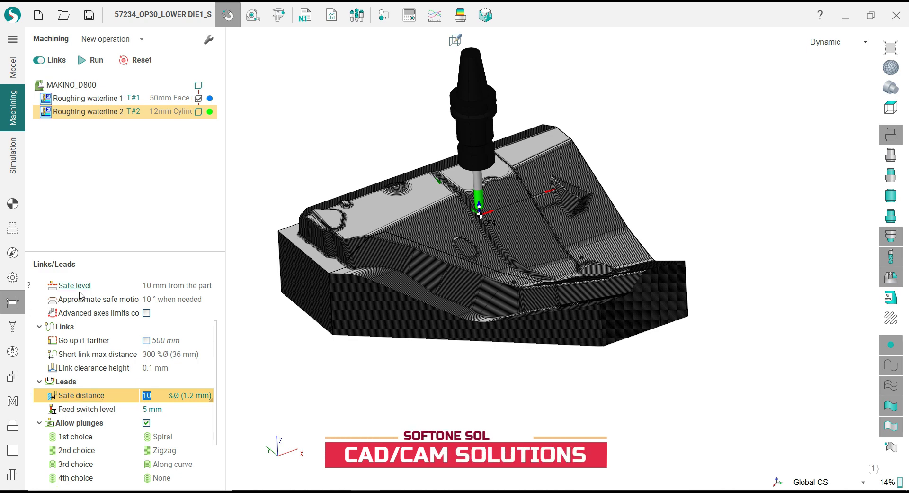
# - Enable theoretical rest material after a tool diameter of 70 mm, with a corner radius of 0 mm
pyautogui.click(14, 327)
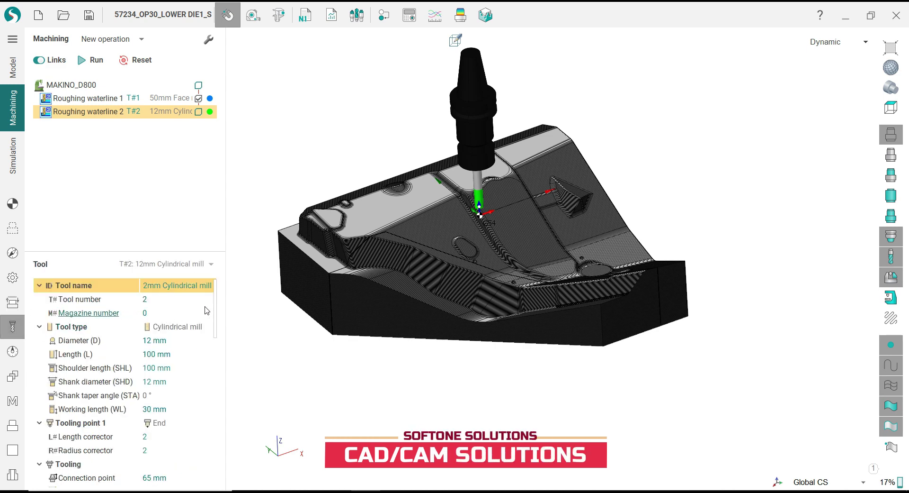
pyautogui.click(14, 277)
pyautogui.click(146, 422)
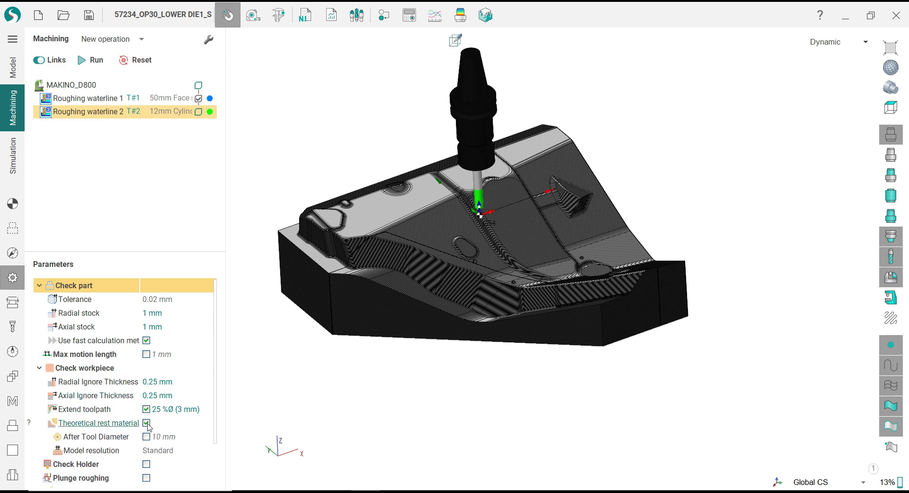
pyautogui.click(146, 436)
pyautogui.click(147, 450)
pyautogui.click(165, 437)
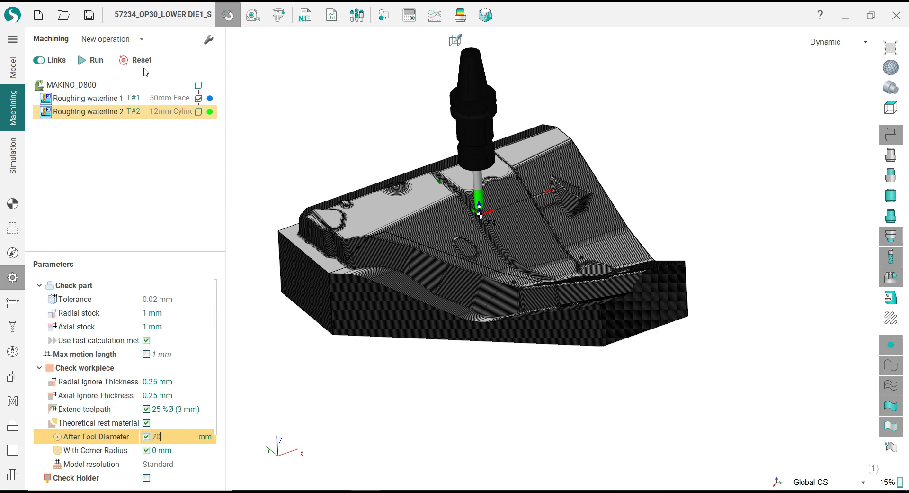
# - Calculate the Roughing waterline 2 operation and display its rest-roughing toolpath on the die
pyautogui.click(92, 60)
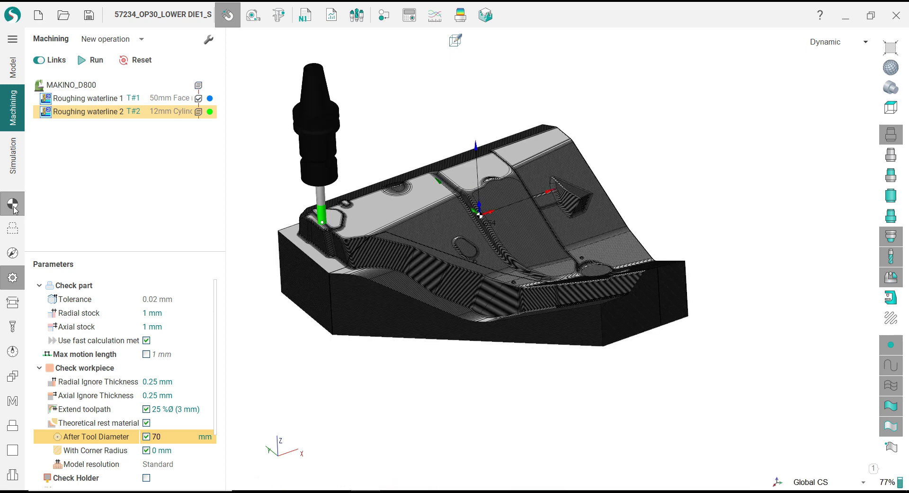
pyautogui.click(891, 318)
pyautogui.scroll(5, 318, 243)
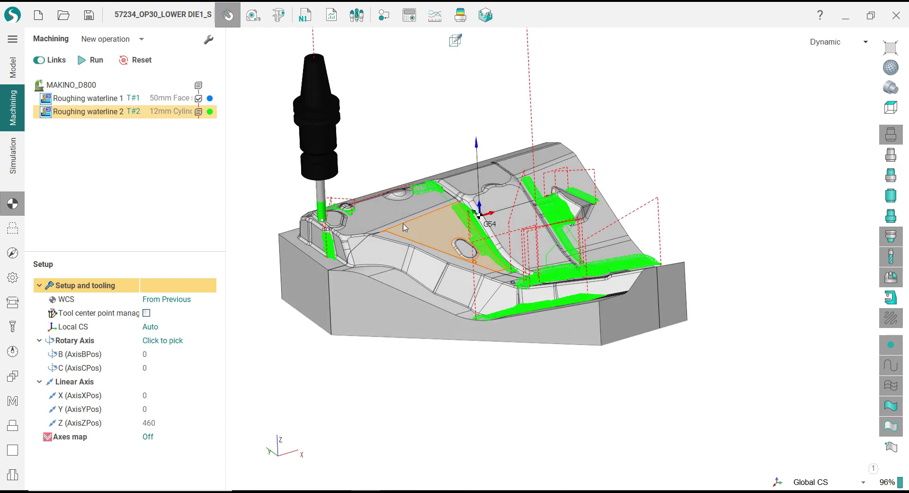
# - Inspect the rest-roughing toolpath, then start the machining simulation of Roughing waterline 2 at a reduced movement speed
pyautogui.scroll(6, 321, 244)
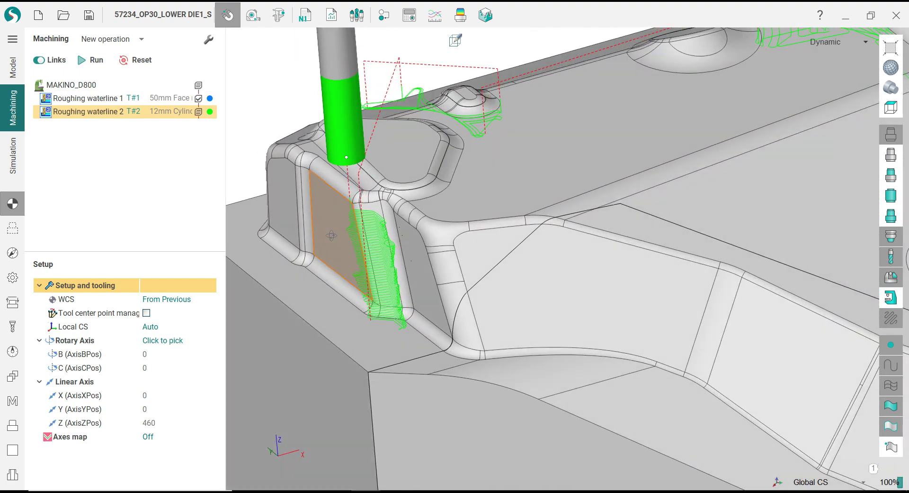
pyautogui.moveTo(321, 244)
pyautogui.mouseDown(button='right')
pyautogui.moveTo(284, 276)
pyautogui.moveTo(298, 309)
pyautogui.moveTo(305, 245)
pyautogui.moveTo(330, 245)
pyautogui.mouseUp(button='right')
pyautogui.scroll(-5, 330, 246)
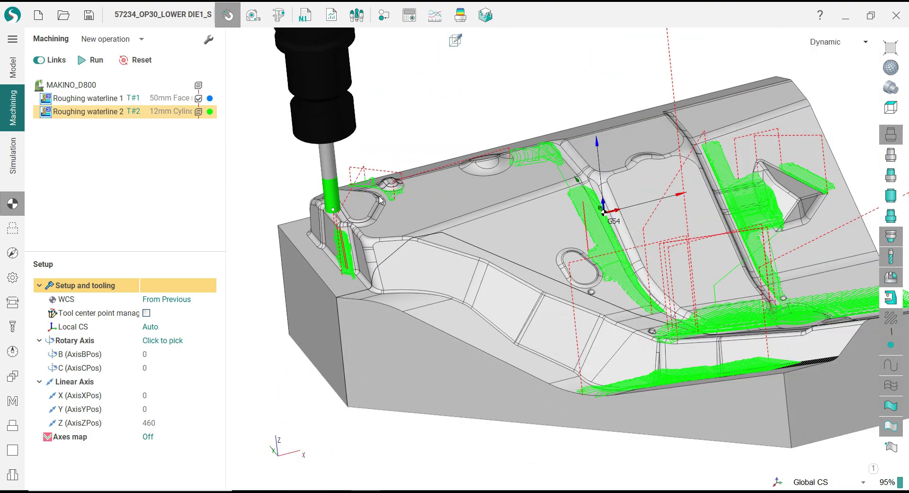
pyautogui.moveTo(387, 232); pyautogui.dragTo(576, 280, button='right')
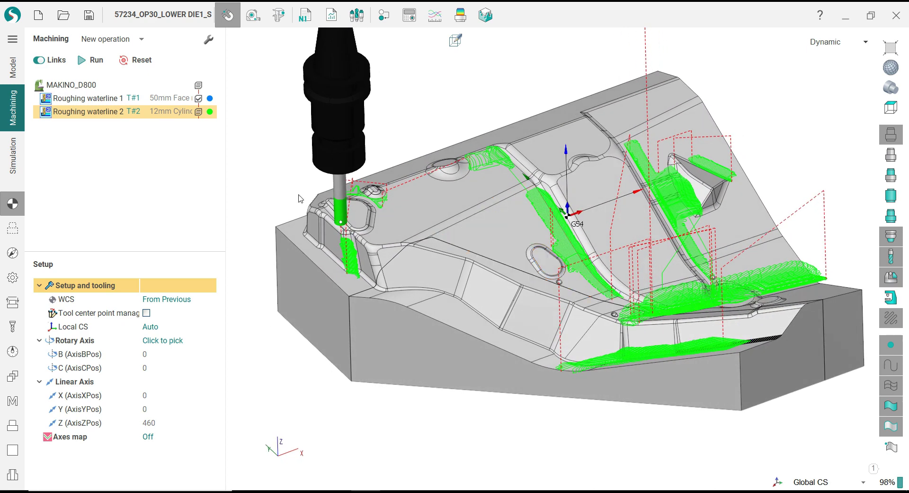
pyautogui.click(16, 168)
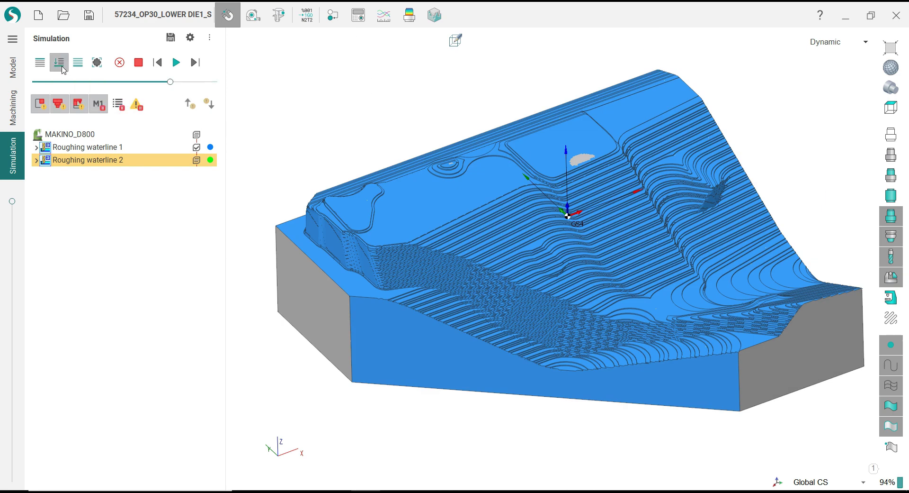
pyautogui.click(108, 82)
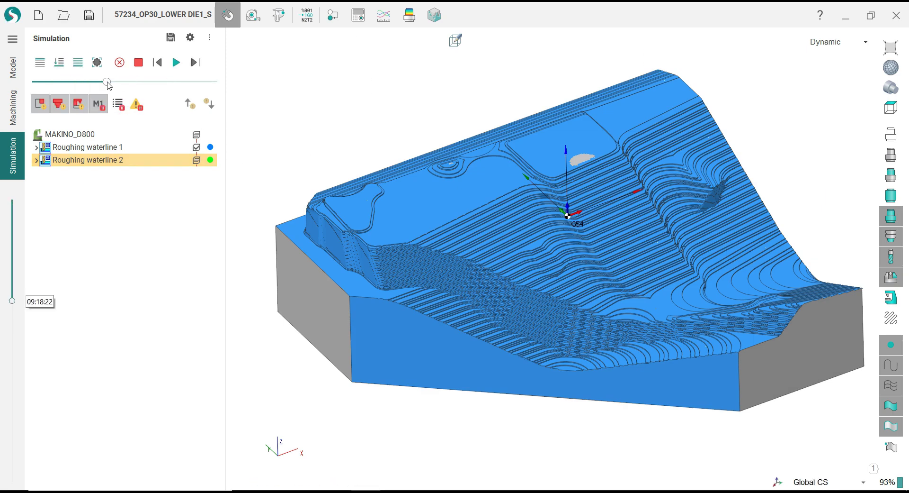
pyautogui.scroll(-2, 317, 246)
pyautogui.scroll(3, 284, 202)
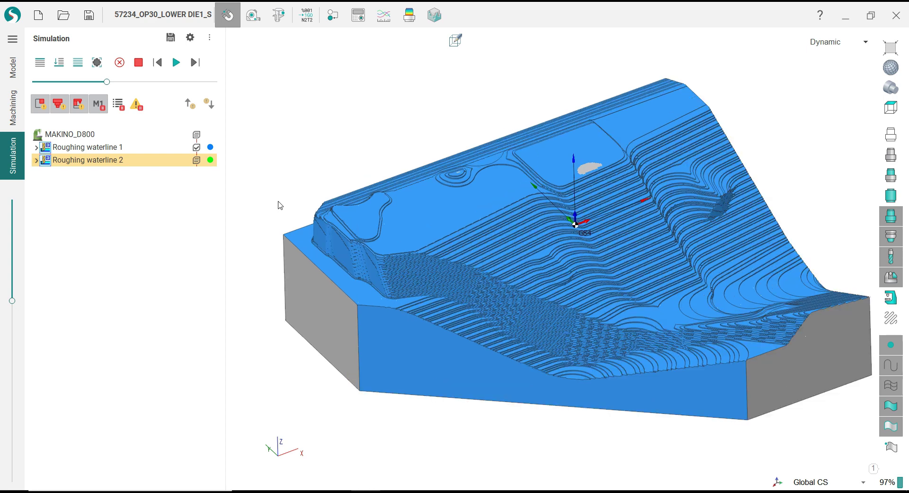
pyautogui.click(176, 65)
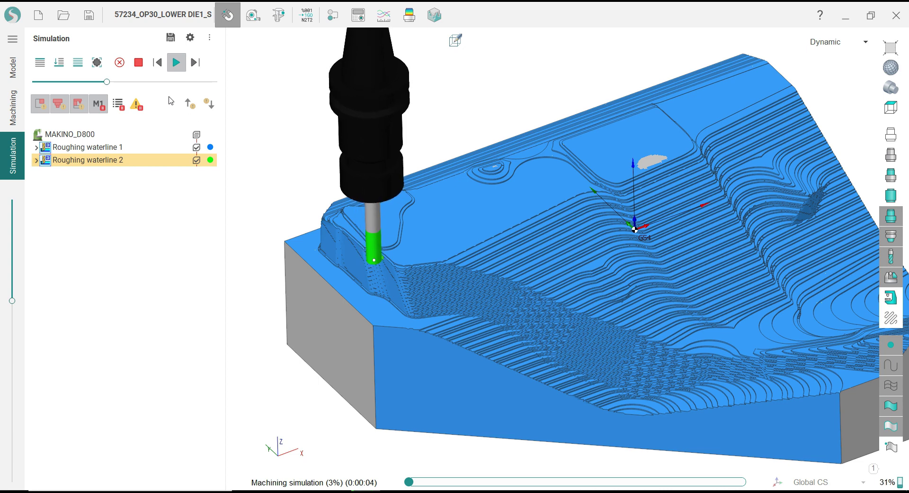
# - Raise the simulation's movement speed in stages to complete Roughing waterline 2, and examine the rest-machined areas on the die
pyautogui.click(143, 82)
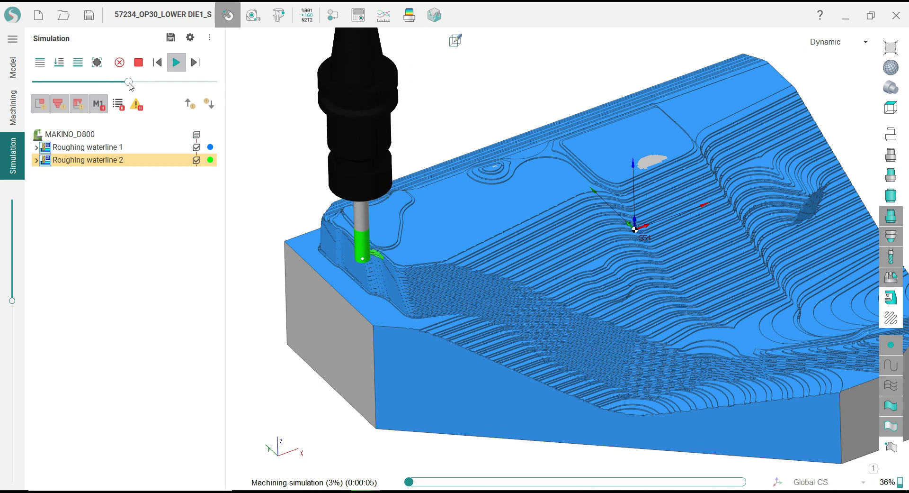
pyautogui.click(157, 82)
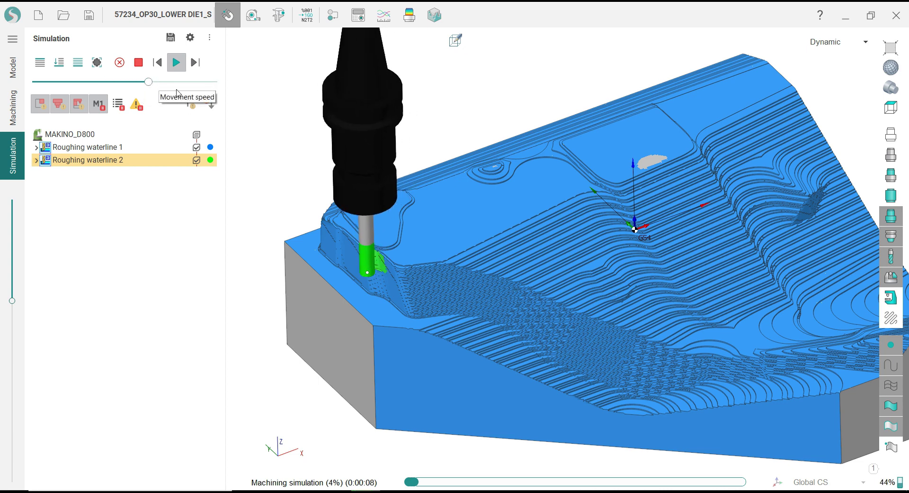
pyautogui.scroll(-2, 289, 167)
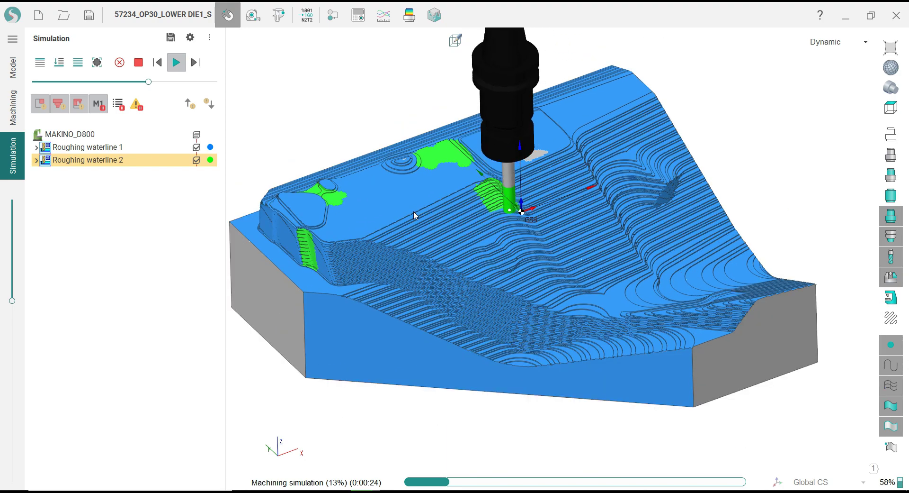
pyautogui.click(161, 81)
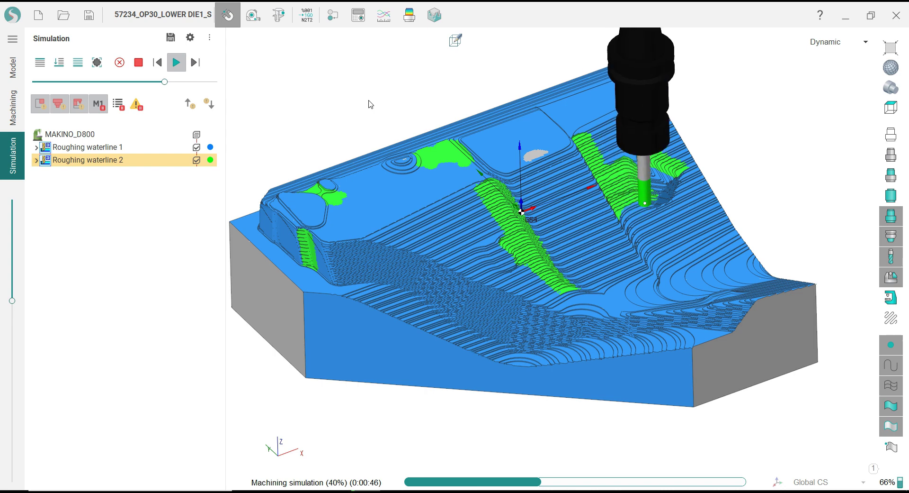
pyautogui.click(179, 82)
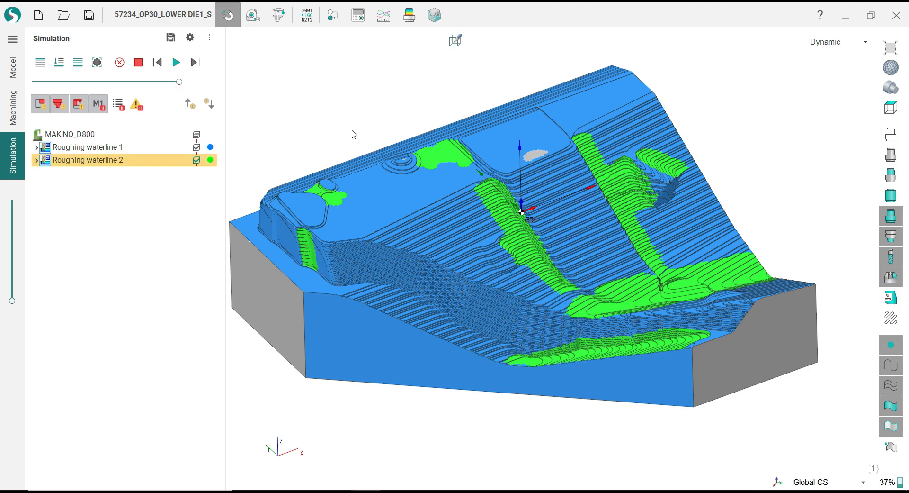
pyautogui.scroll(-1, 480, 196)
pyautogui.scroll(1, 585, 214)
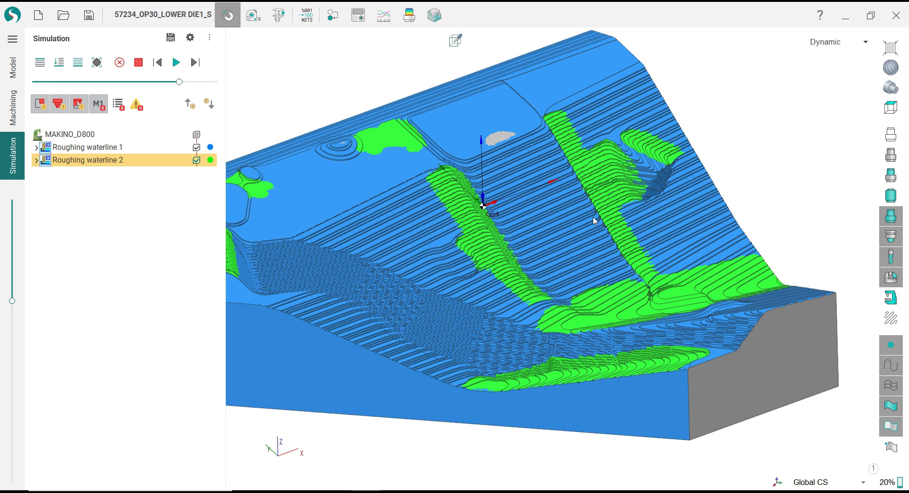
pyautogui.moveTo(593, 216); pyautogui.dragTo(595, 237, button='middle')
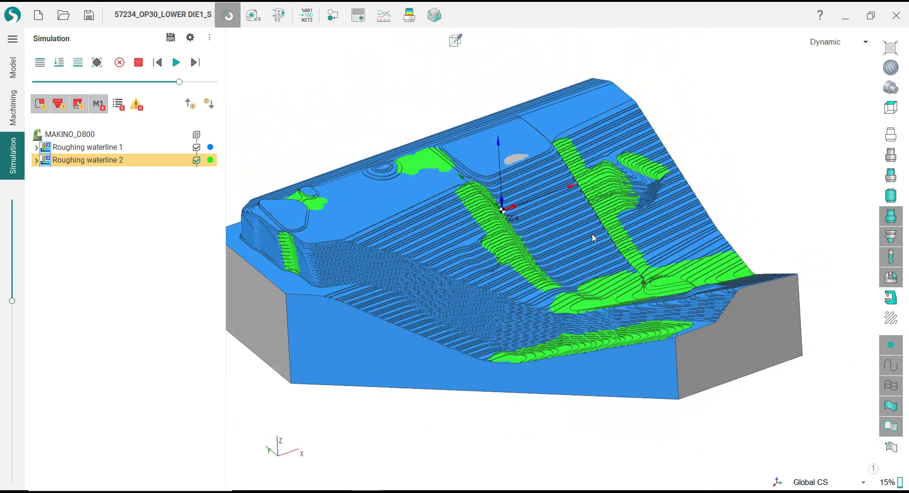
# - Return to the machining setup and add a Finishing waterline operation after Roughing waterline 2
pyautogui.click(14, 108)
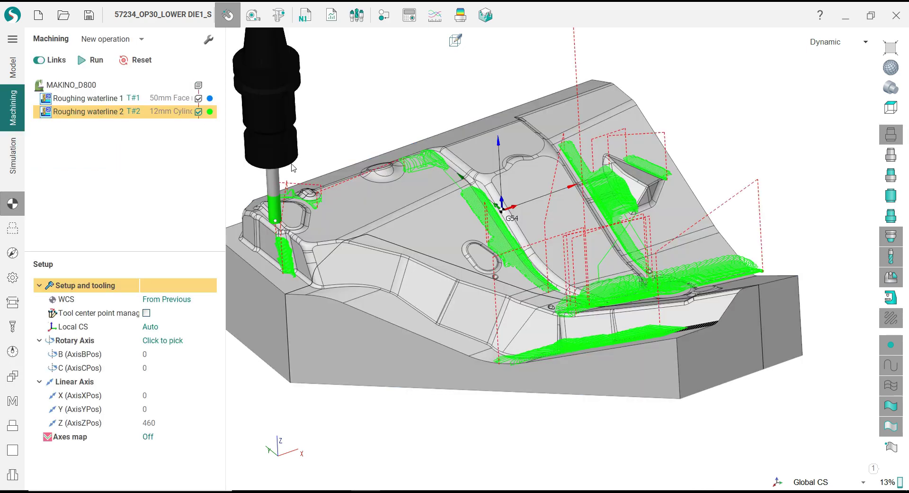
pyautogui.moveTo(334, 166); pyautogui.dragTo(383, 158, button='middle')
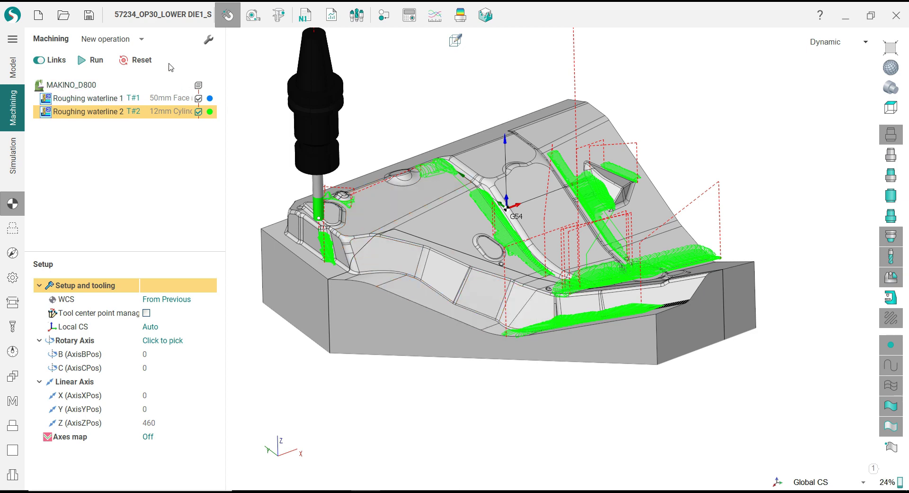
pyautogui.click(141, 40)
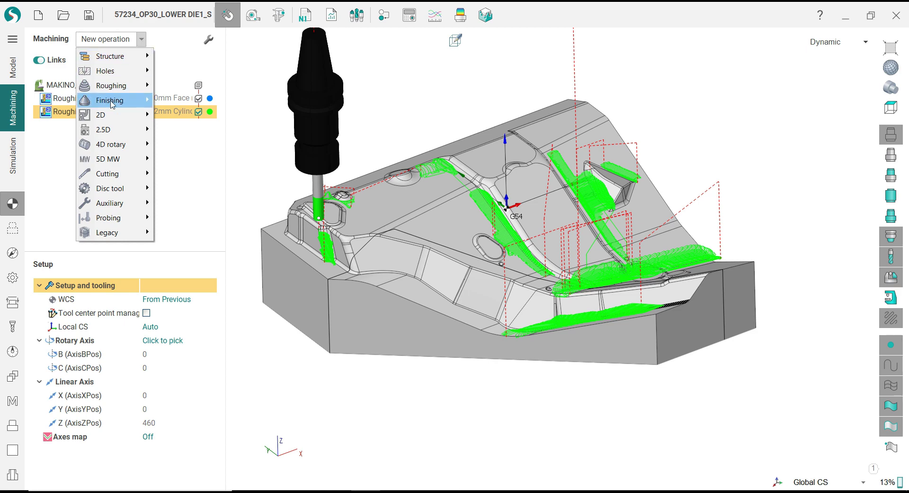
pyautogui.moveTo(119, 101)
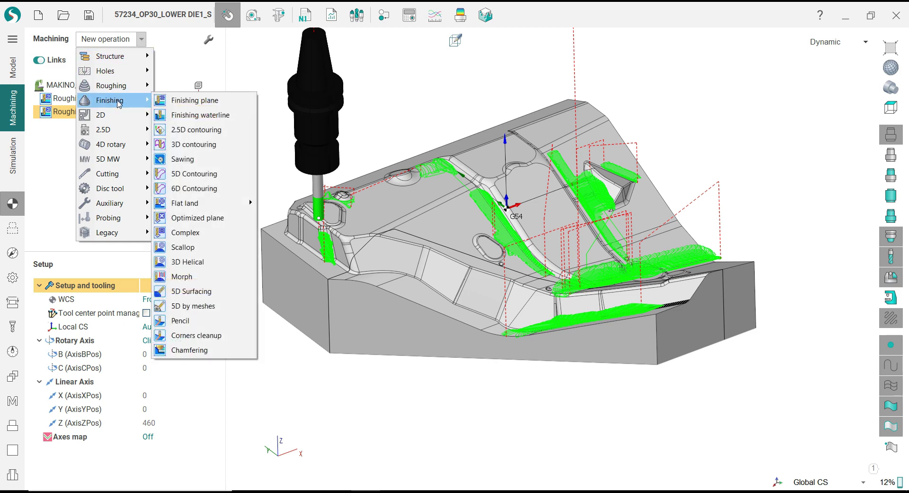
pyautogui.click(211, 120)
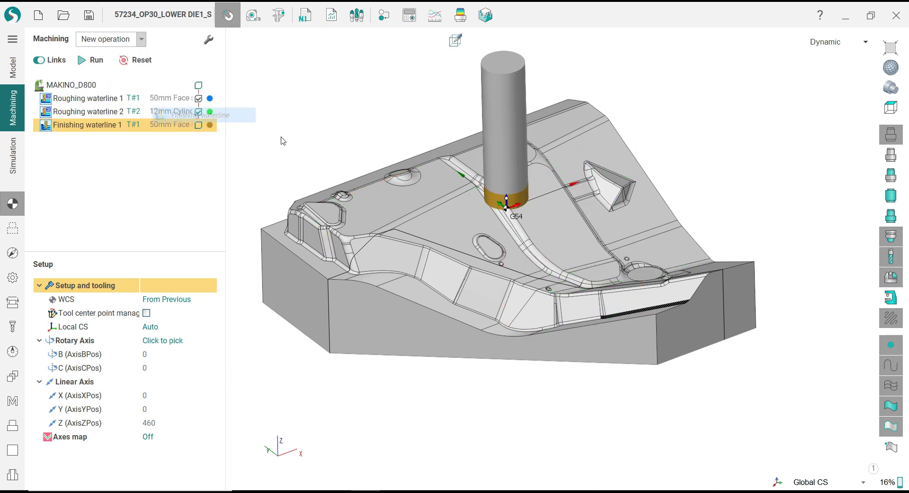
# - Assign the project's 12mm Spherical mill to Finishing waterline 1 and set the operation's color to yellow
pyautogui.click(13, 331)
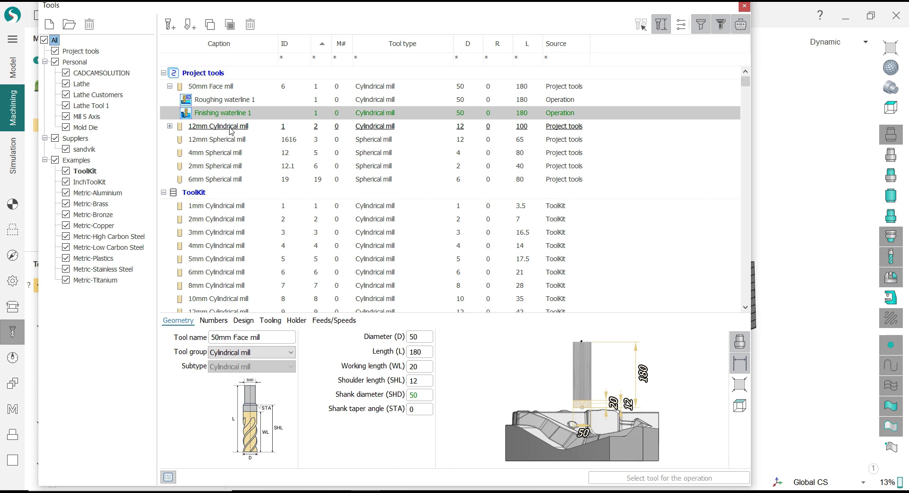
pyautogui.click(223, 139)
pyautogui.press('Escape')
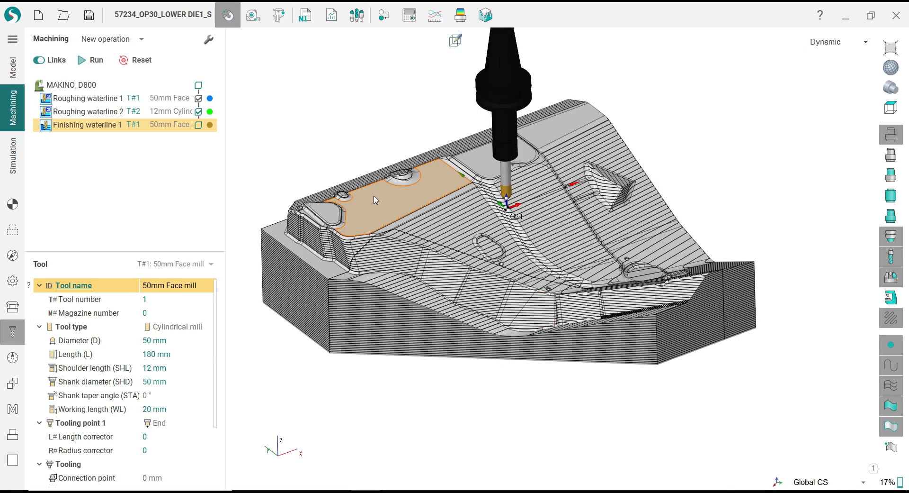
pyautogui.click(210, 125)
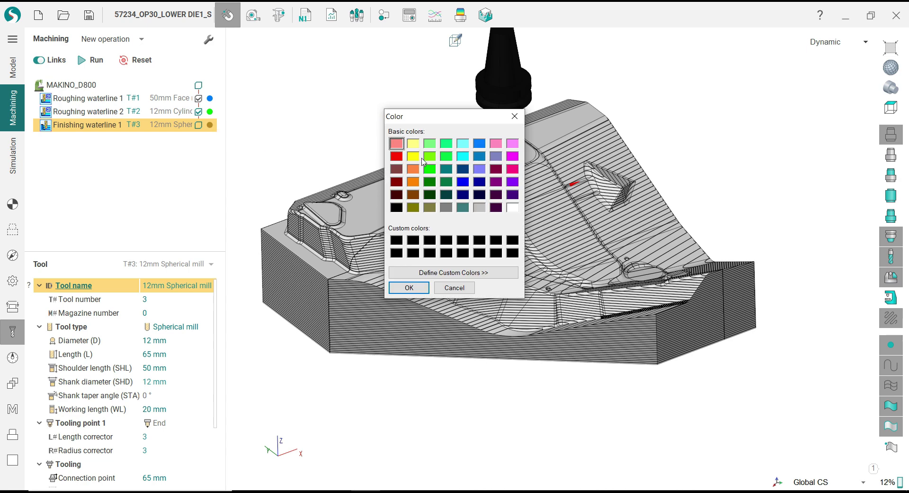
pyautogui.click(416, 157)
pyautogui.click(409, 287)
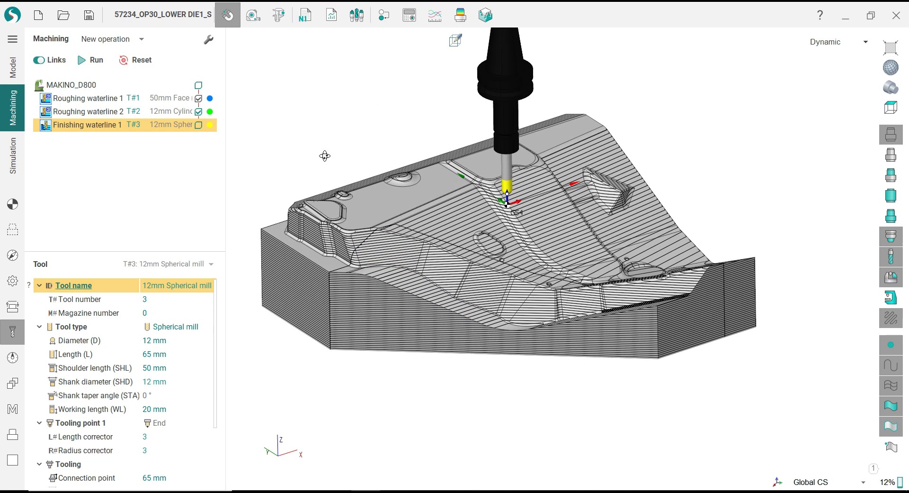
# - Make the die's bottom outline curve the job zone of Finishing waterline 1, with 5 mm stock and Center tool contact
pyautogui.click(13, 229)
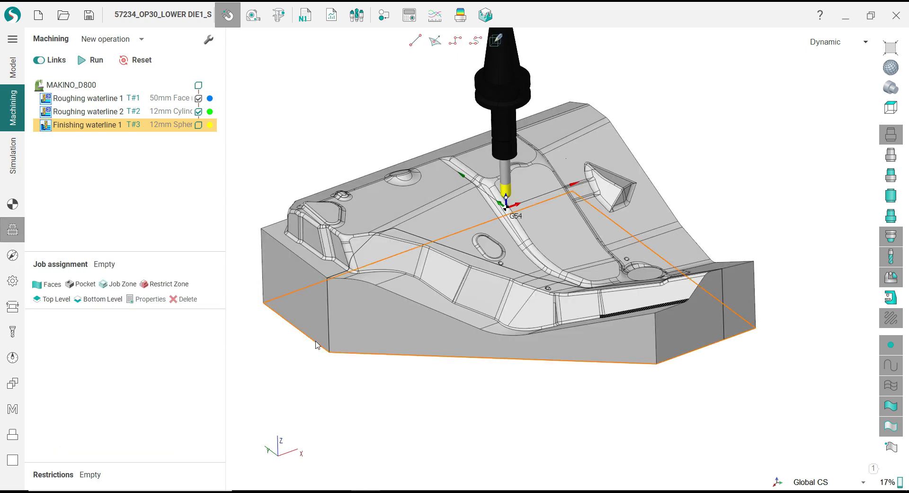
pyautogui.click(301, 344)
pyautogui.click(119, 284)
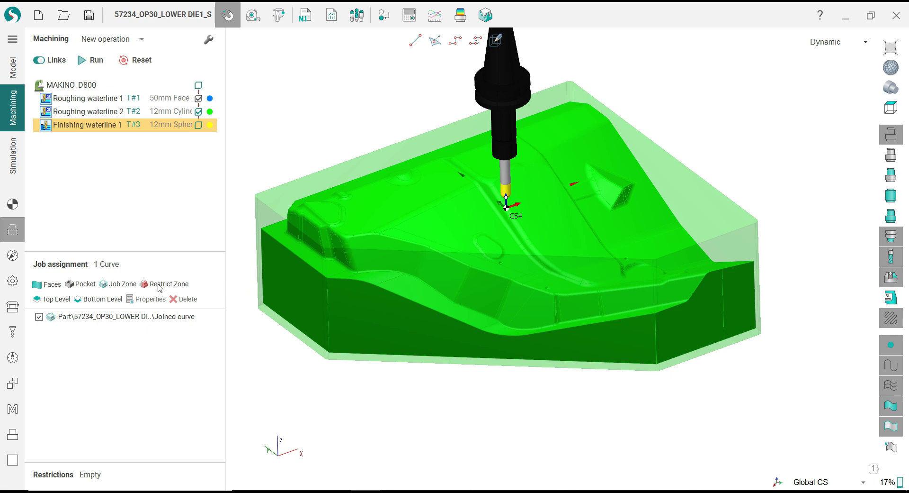
pyautogui.click(126, 316)
pyautogui.click(150, 299)
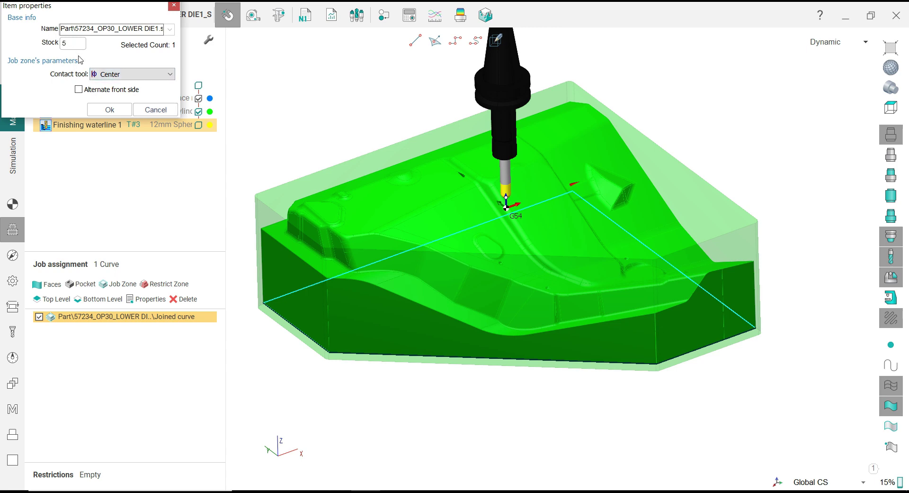
pyautogui.click(110, 110)
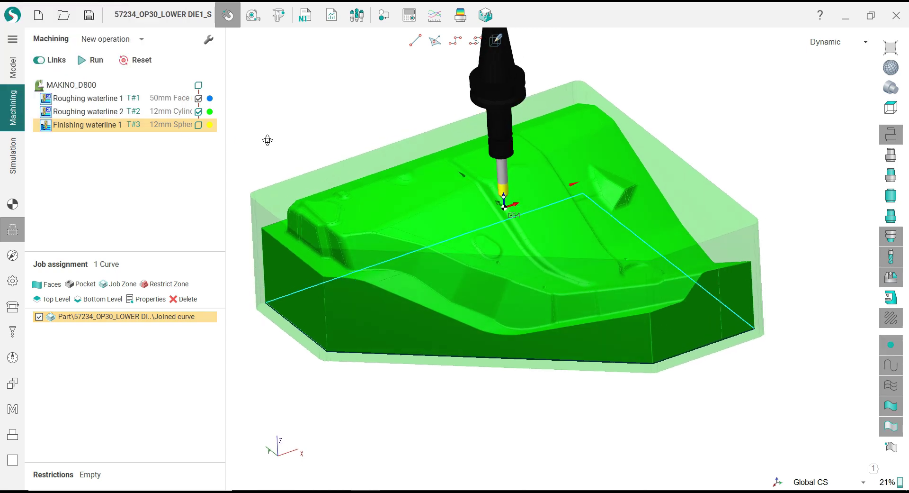
# - Set the depth step of Finishing waterline 1 to 0.5 mm
pyautogui.click(13, 255)
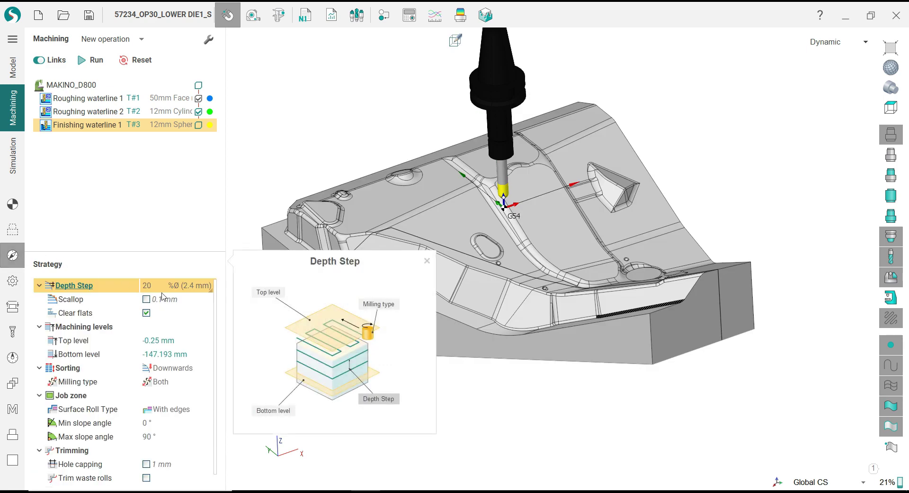
pyautogui.click(155, 285)
pyautogui.write('15')
pyautogui.press('Return')
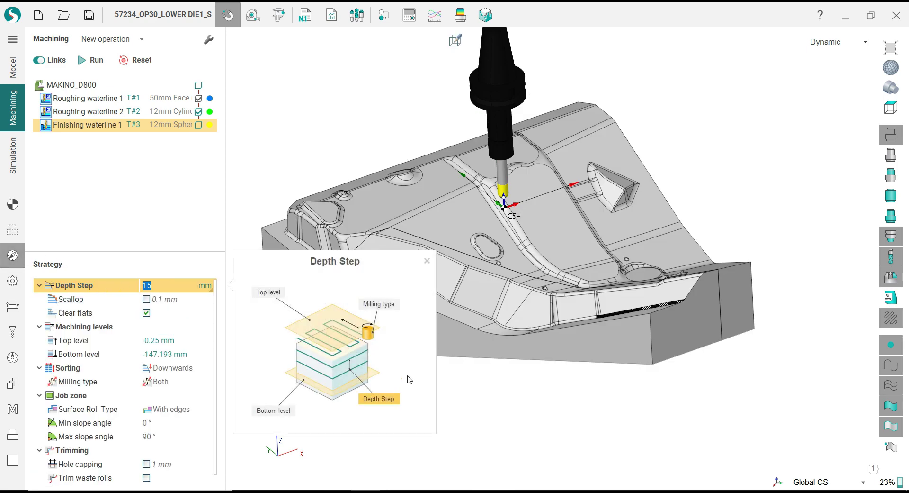
pyautogui.write('1')
pyautogui.click(427, 261)
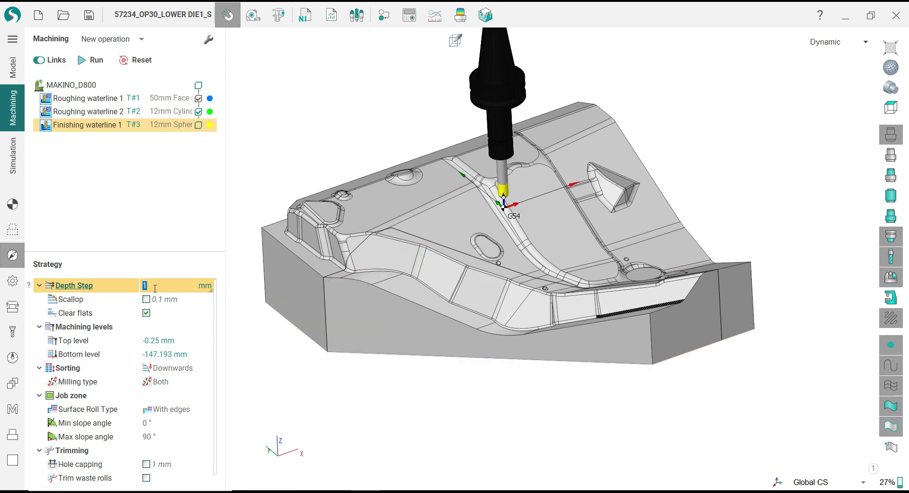
pyautogui.write('0.5')
pyautogui.press('Return')
# - Try a max slope angle of 70° for the job zone and check which die surfaces it covers
pyautogui.click(158, 422)
pyautogui.scroll(-3, 386, 368)
pyautogui.scroll(1, 386, 368)
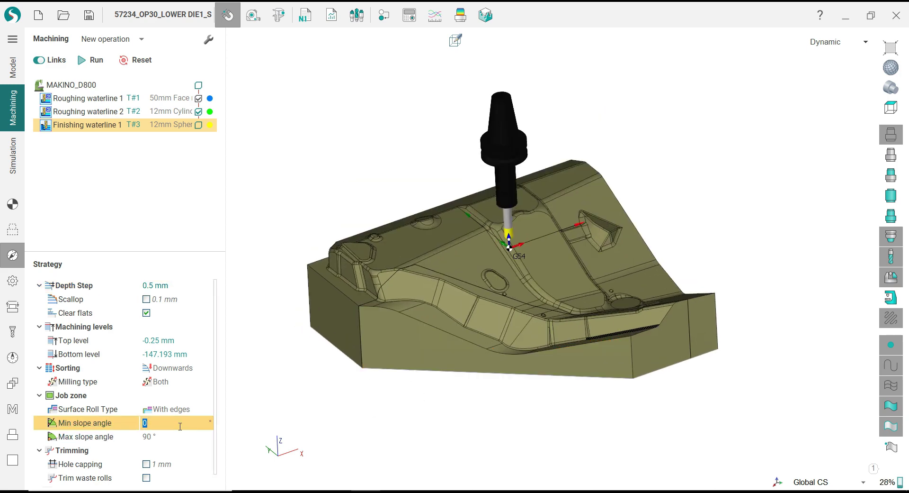
pyautogui.click(171, 436)
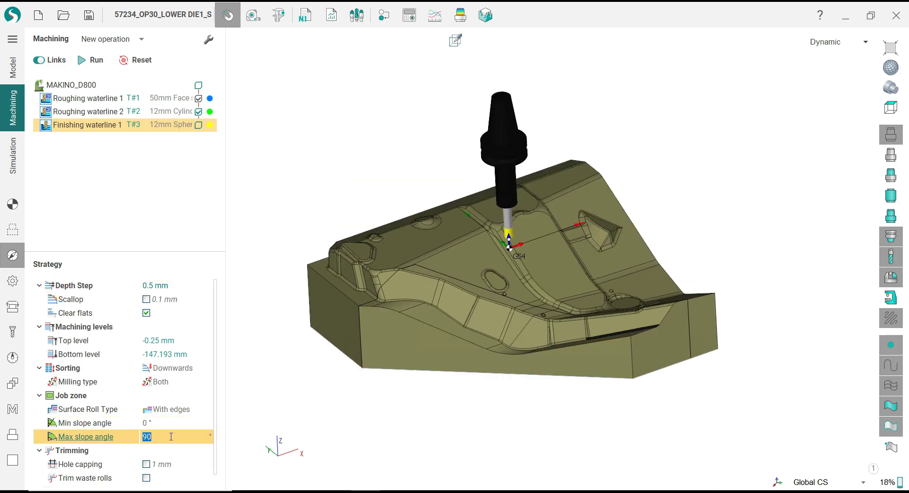
pyautogui.write('70')
pyautogui.press('Return')
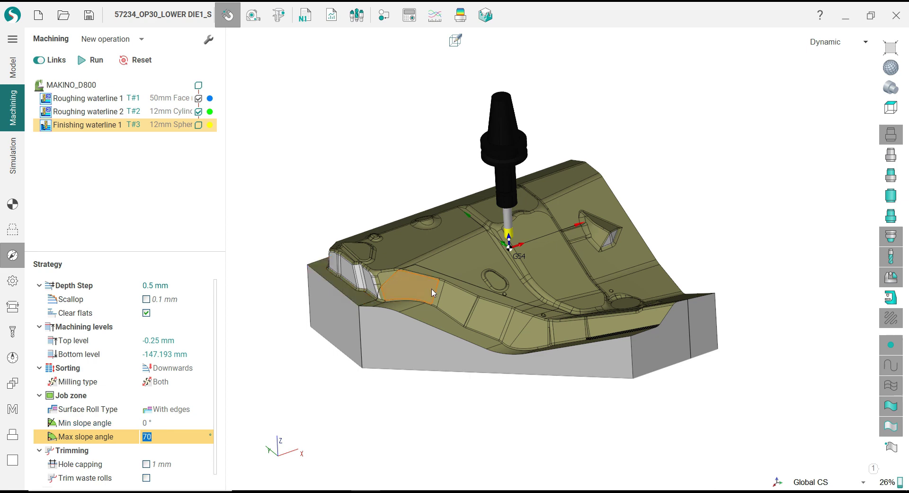
pyautogui.scroll(2, 434, 293)
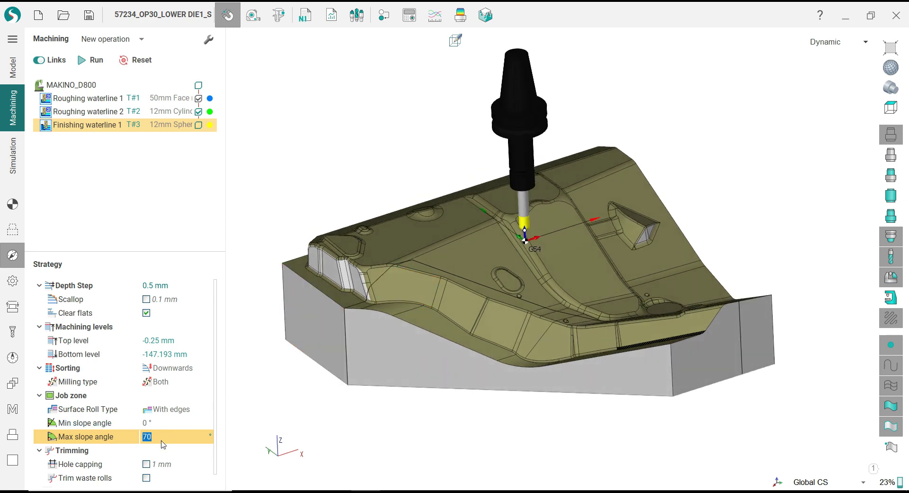
# - Set the max slope angle to 50° and inspect the covered surfaces on the die up close
pyautogui.write('50')
pyautogui.press('Return')
pyautogui.moveTo(520, 275)
pyautogui.mouseDown(button='right')
pyautogui.moveTo(392, 307)
pyautogui.moveTo(386, 379)
pyautogui.moveTo(408, 313)
pyautogui.moveTo(585, 247)
pyautogui.moveTo(635, 360)
pyautogui.moveTo(521, 291)
pyautogui.mouseUp(button='right')
pyautogui.scroll(5, 629, 297)
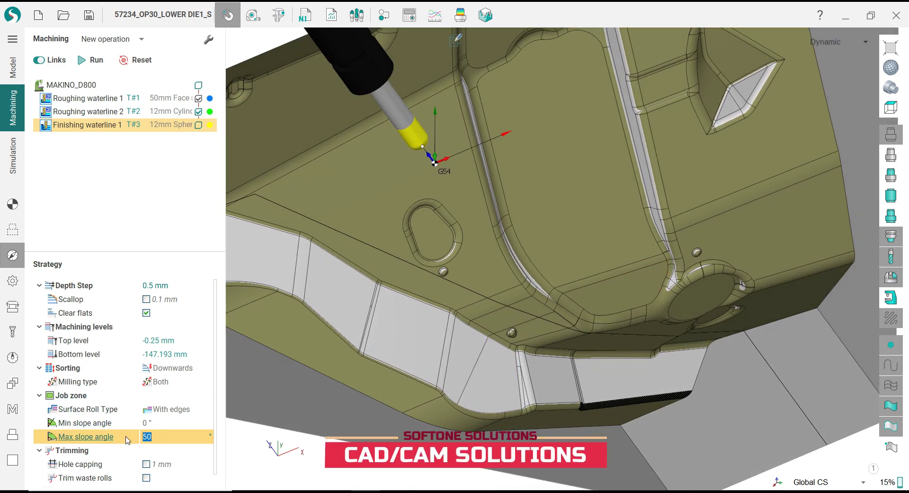
# - Try a max slope angle of 55°, restore 50° and inspect the die surfaces it covers
pyautogui.write('55')
pyautogui.press('Return')
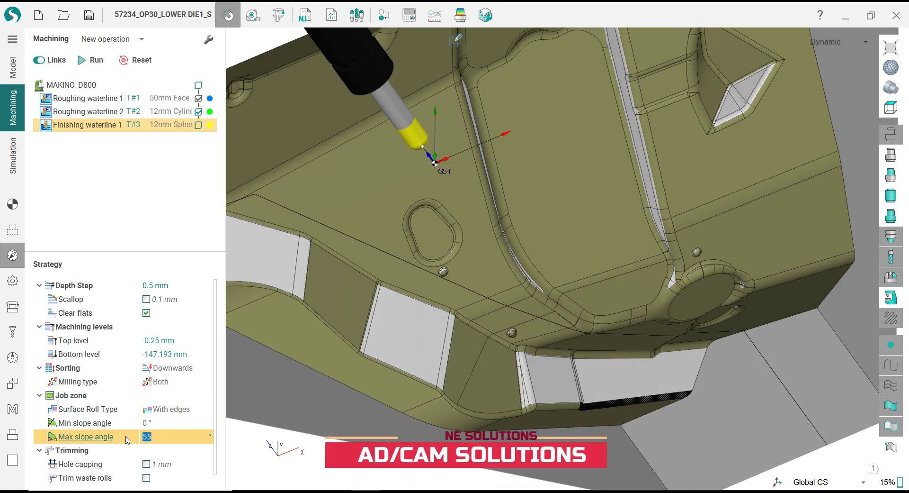
pyautogui.write('50')
pyautogui.press('Return')
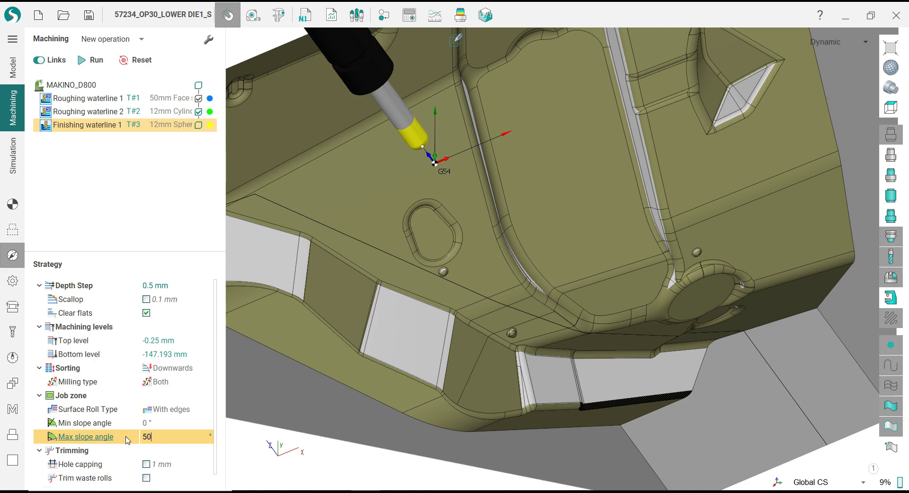
pyautogui.scroll(5, 606, 400)
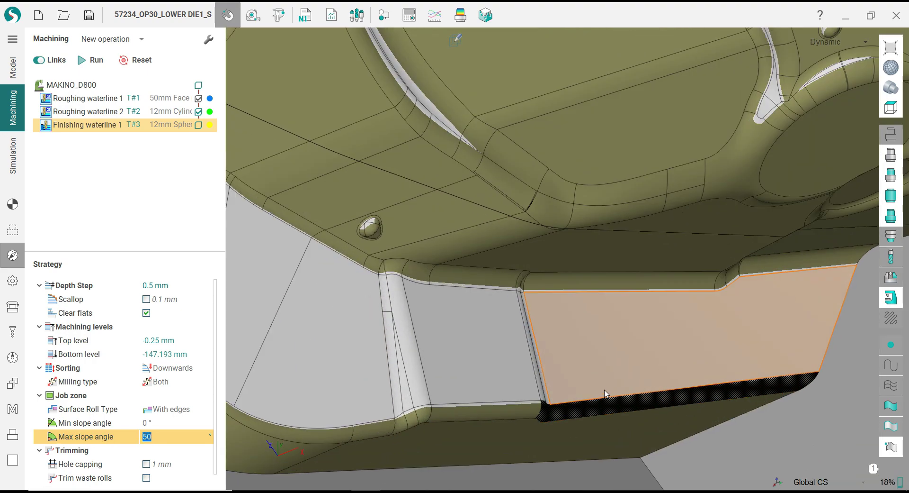
pyautogui.scroll(-7, 605, 393)
pyautogui.moveTo(462, 339); pyautogui.dragTo(475, 301, button='middle')
pyautogui.scroll(-2, 475, 301)
pyautogui.scroll(-1, 475, 301)
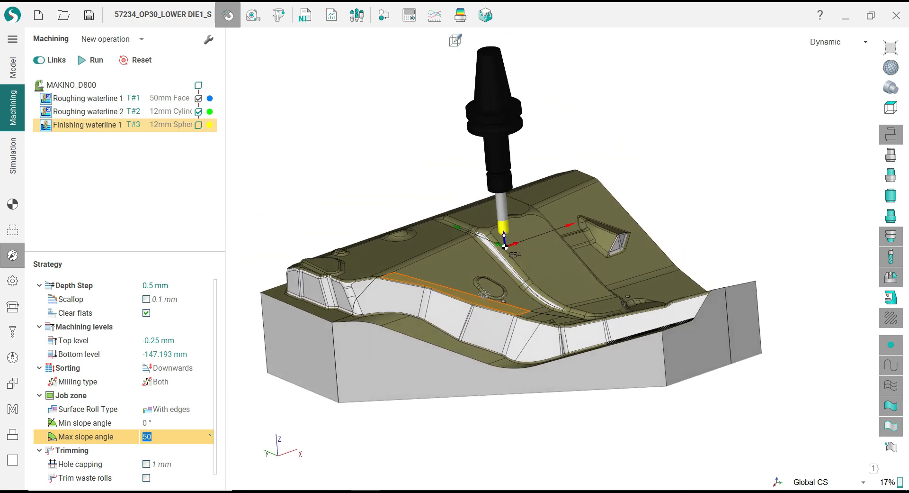
# - Set the tolerance of Finishing waterline 1 to 0.01 mm and radial stock to 0.2 mm, and enable the fast calculation method
pyautogui.click(12, 281)
pyautogui.click(179, 299)
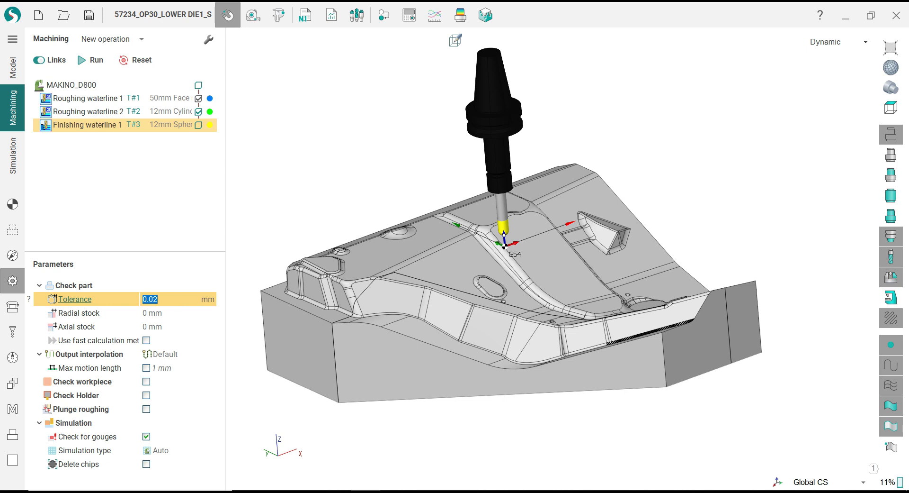
pyautogui.write('0.01')
pyautogui.click(171, 310)
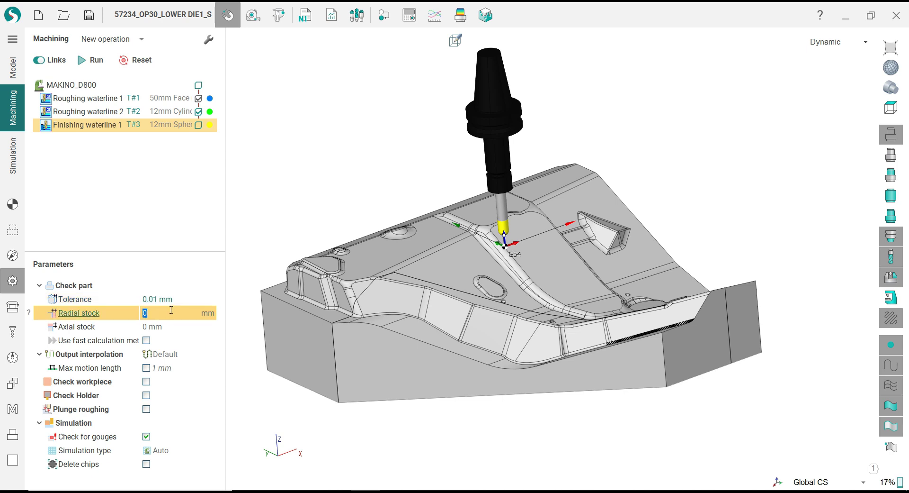
pyautogui.write('0.2')
pyautogui.click(167, 324)
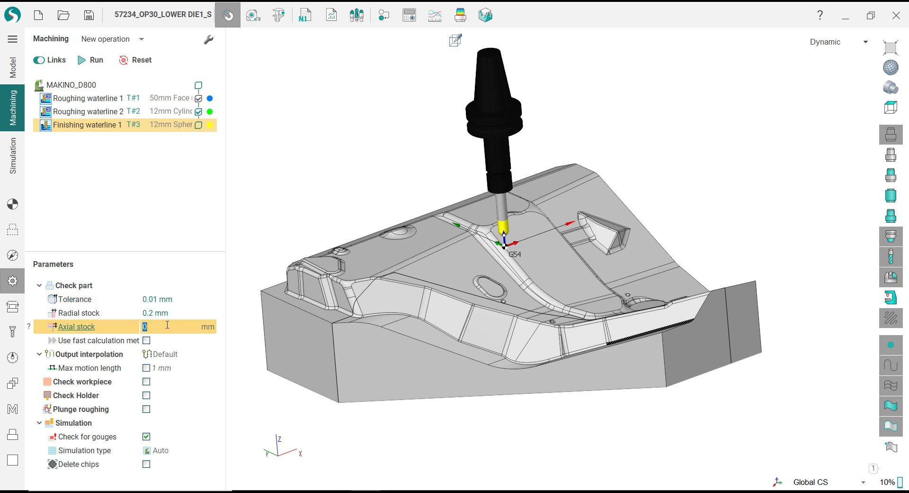
pyautogui.write('0.2')
pyautogui.click(148, 340)
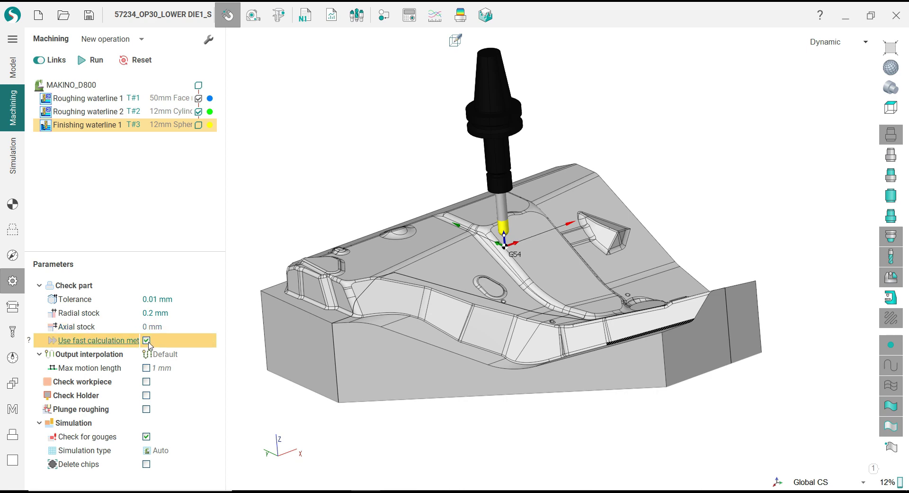
# - Set the feed switch level of Finishing waterline 1 to 5 mm and its engage lead to By Arc
pyautogui.click(13, 307)
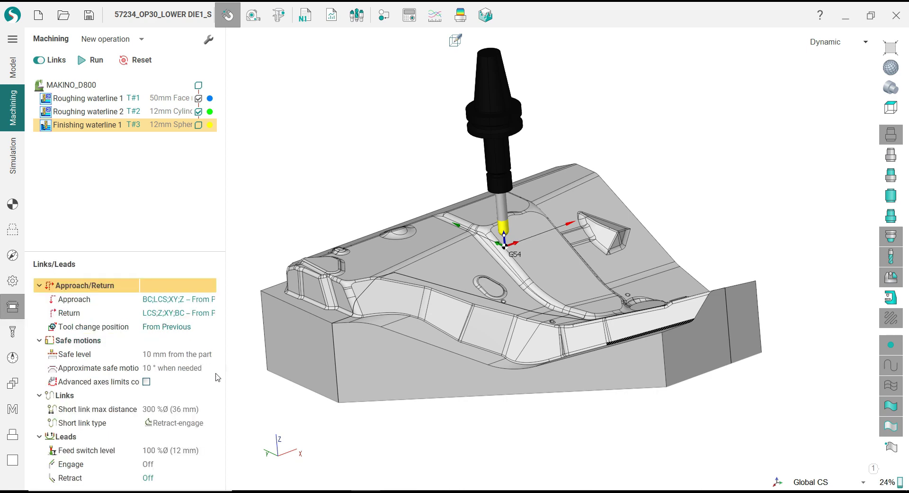
pyautogui.click(201, 451)
pyautogui.click(201, 450)
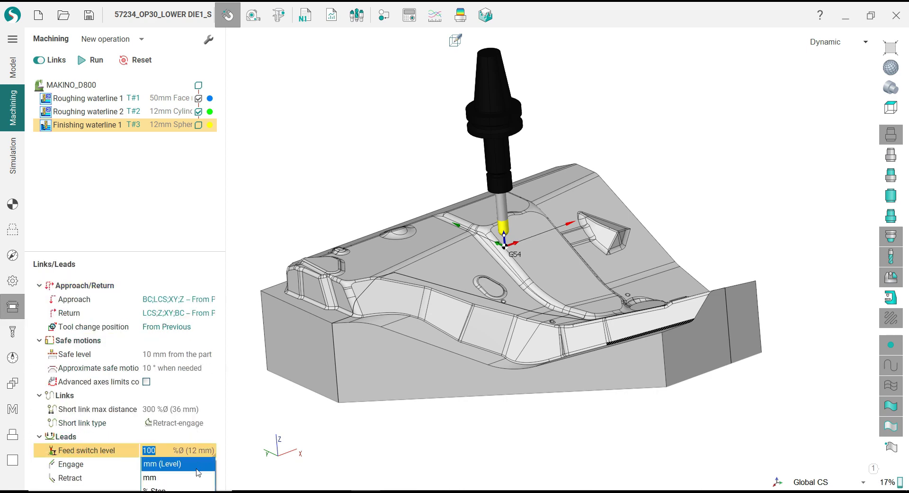
pyautogui.click(192, 477)
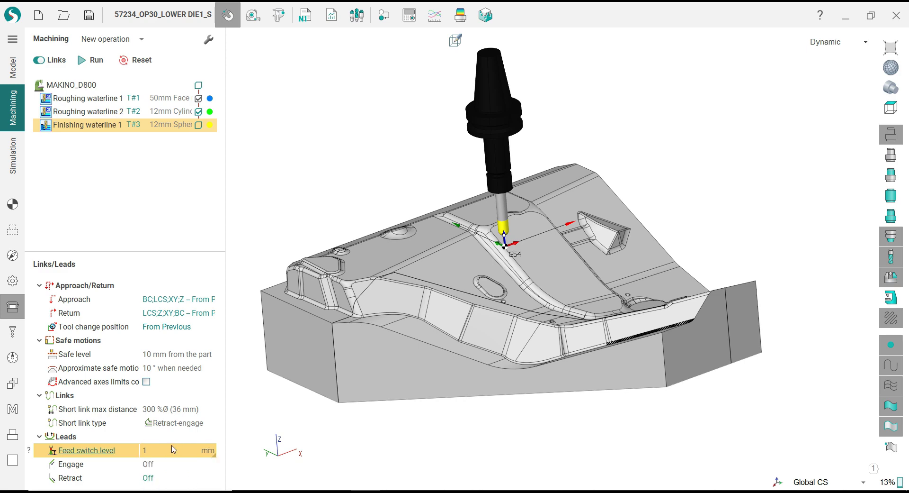
pyautogui.write('5')
pyautogui.click(175, 464)
pyautogui.click(175, 464)
pyautogui.click(171, 453)
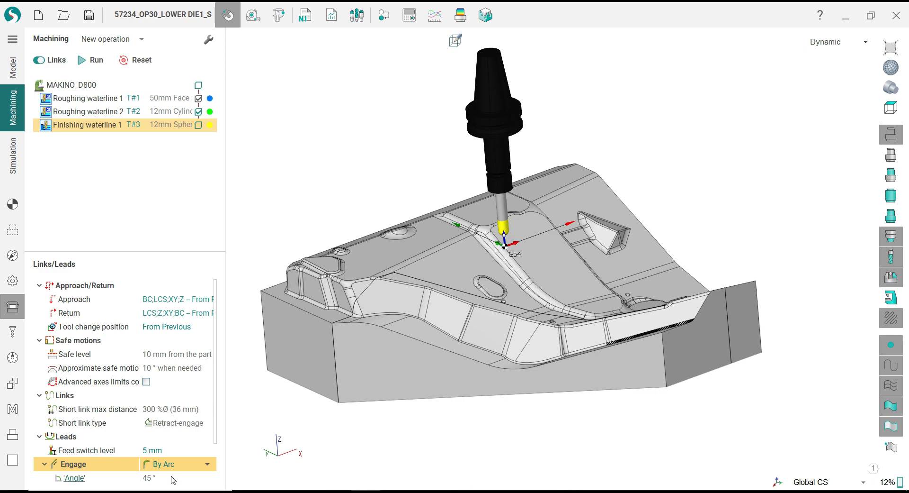
# - Set the short link type of Finishing waterline 1 to Direct
pyautogui.click(174, 477)
pyautogui.scroll(-2, 216, 435)
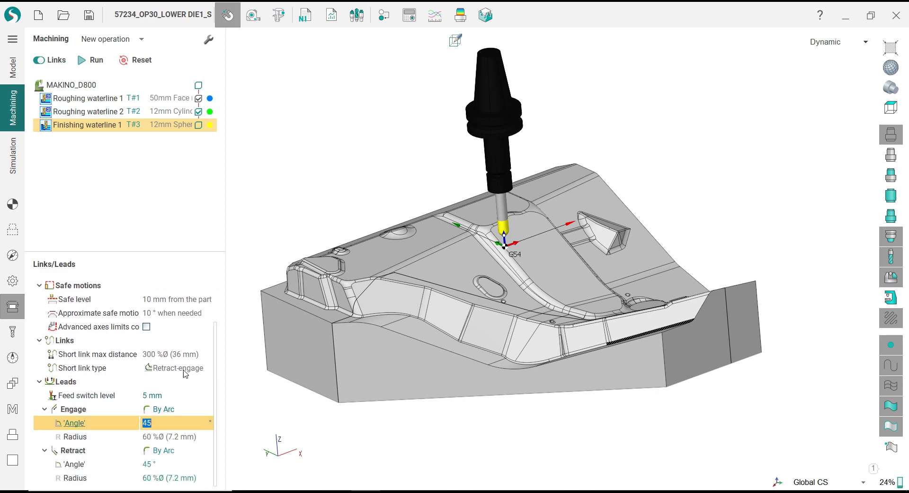
pyautogui.click(175, 367)
pyautogui.click(175, 368)
pyautogui.click(161, 377)
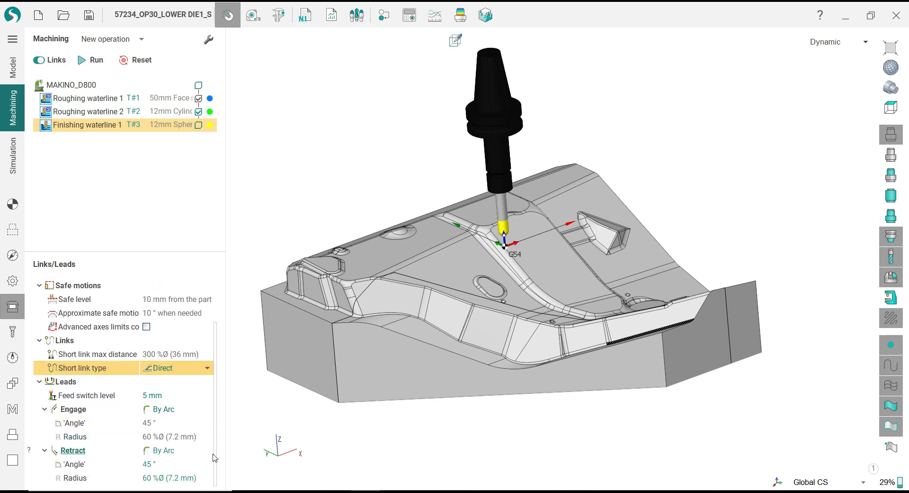
# - Set the engage arc radius to 30 % of the tool diameter
pyautogui.click(179, 443)
pyautogui.write('30')
pyautogui.press('Return')
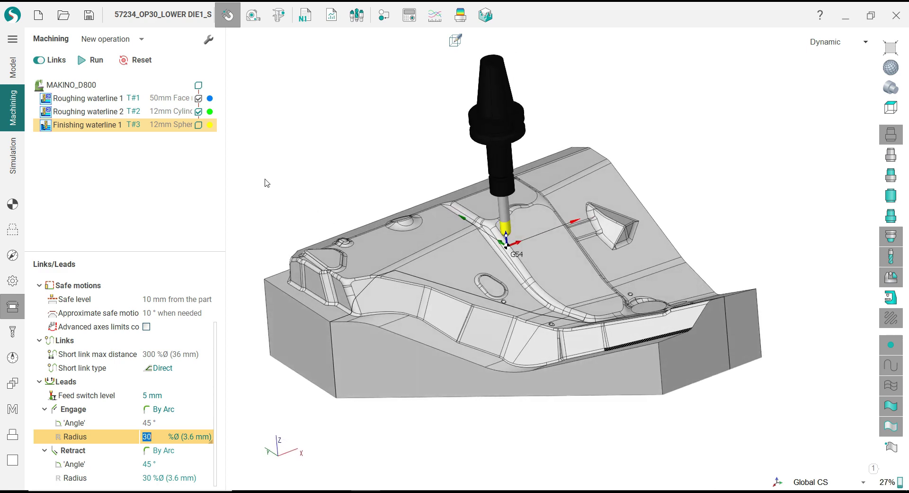
# - Calculate the toolpath of Finishing waterline 1 and check which areas of the die it machines
pyautogui.click(91, 60)
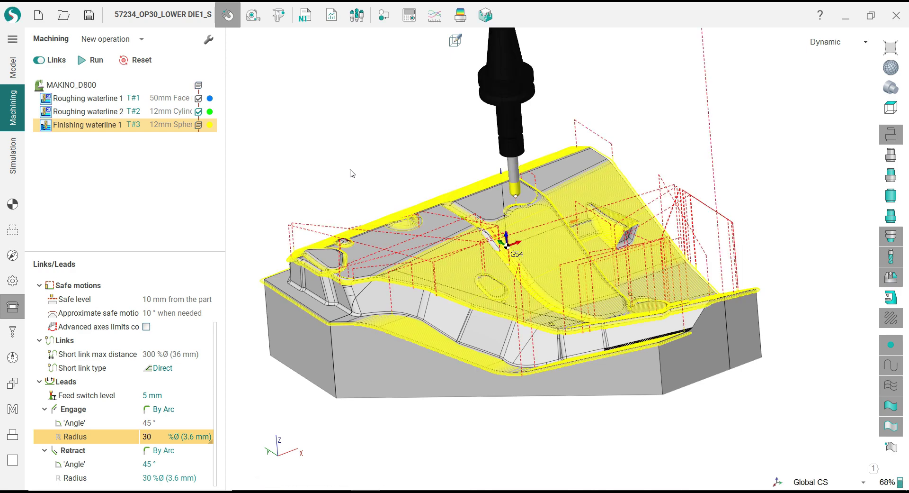
pyautogui.moveTo(352, 173); pyautogui.dragTo(372, 241, button='right')
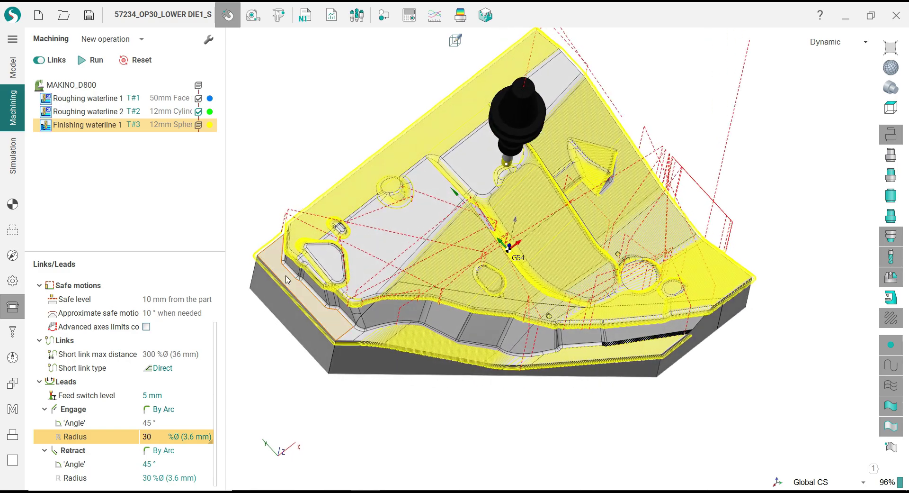
pyautogui.scroll(3, 287, 280)
pyautogui.moveTo(370, 307); pyautogui.dragTo(373, 245, button='right')
pyautogui.scroll(-4, 370, 246)
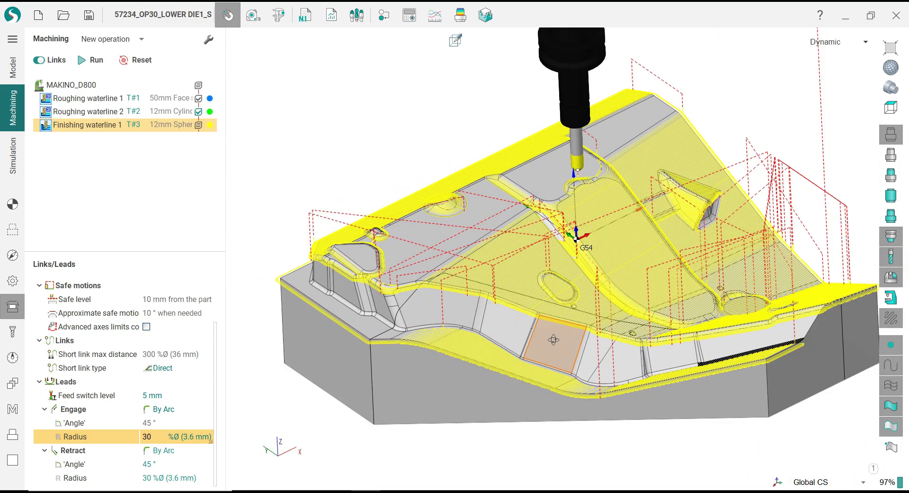
pyautogui.moveTo(548, 325); pyautogui.dragTo(531, 332, button='right')
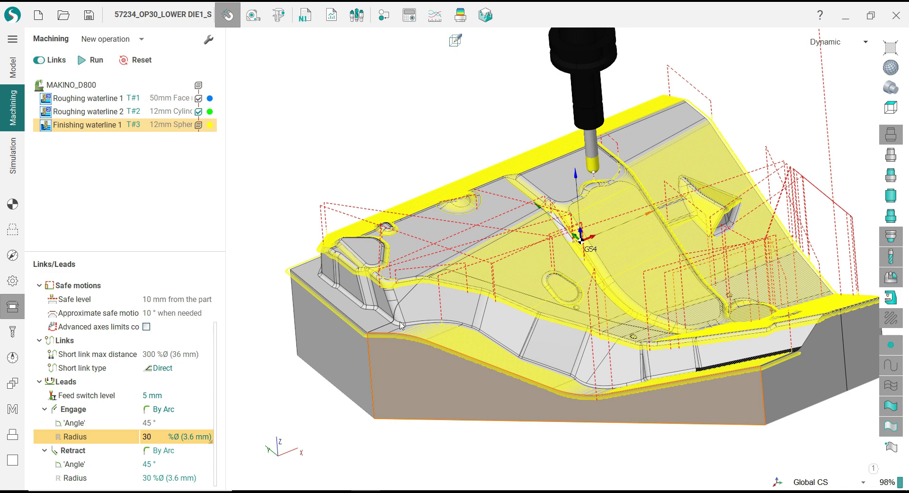
# - Restrict the job zone of Finishing waterline 1 to slopes from 50° minimum to 90° maximum
pyautogui.click(10, 283)
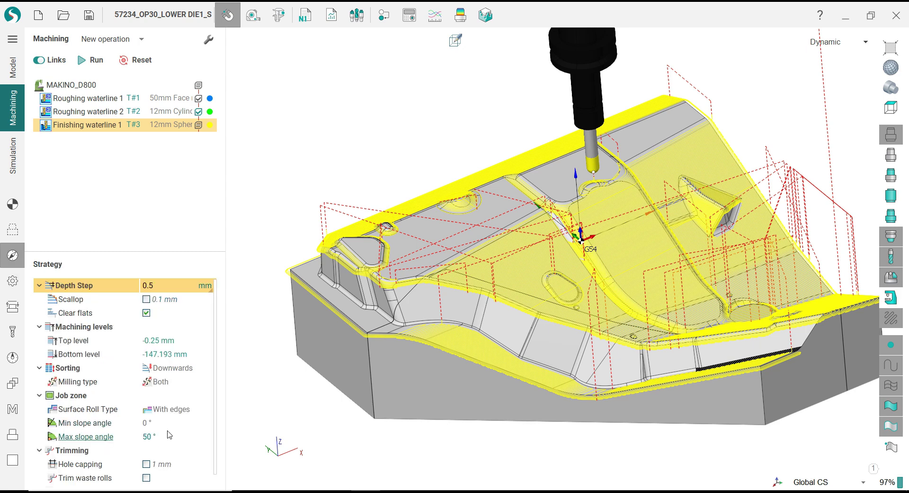
pyautogui.click(168, 435)
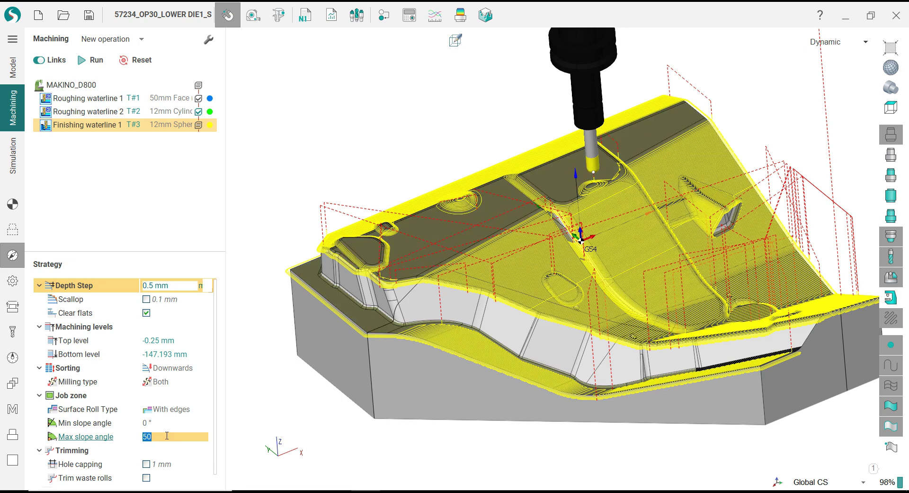
pyautogui.write('90')
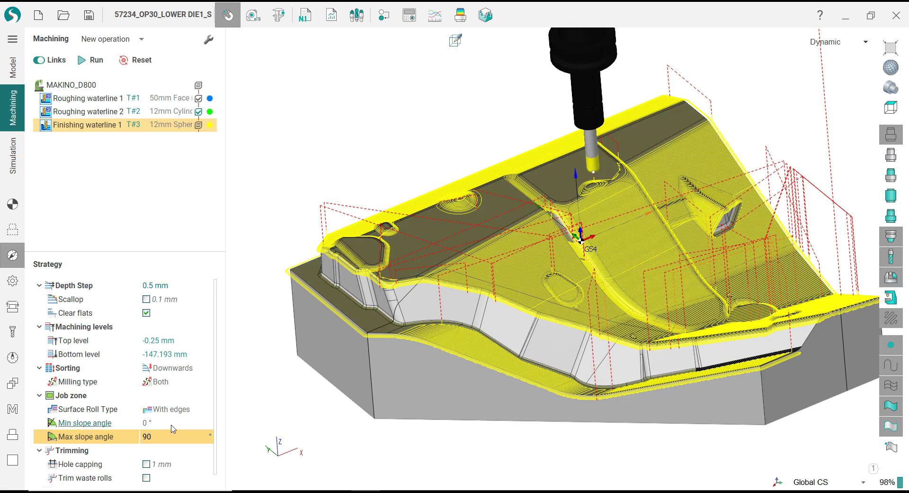
pyautogui.click(172, 423)
pyautogui.write('50')
pyautogui.press('Return')
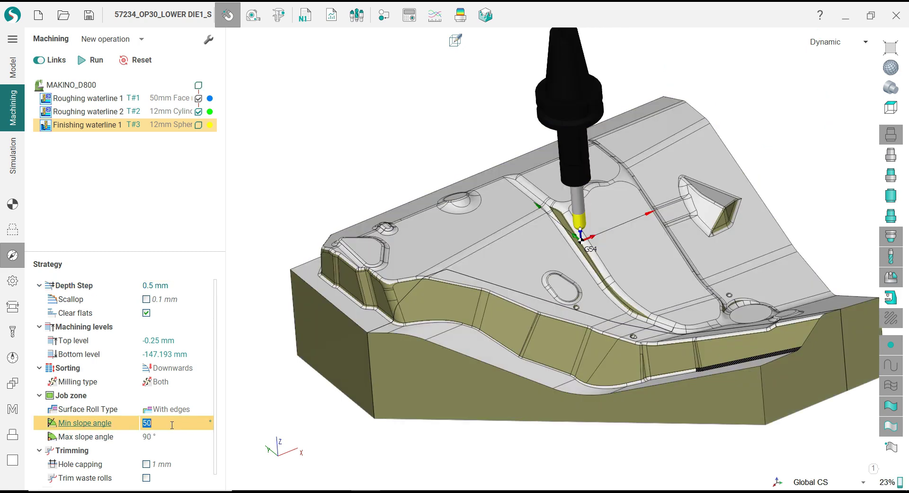
pyautogui.moveTo(359, 301); pyautogui.dragTo(395, 280, button='middle')
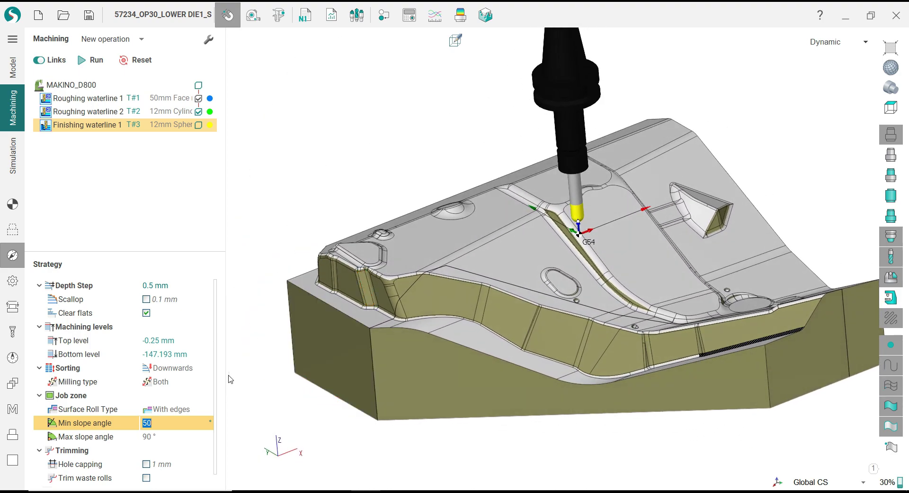
# - Set the stock of the Joined curve job zone to 3.5 mm
pyautogui.click(13, 230)
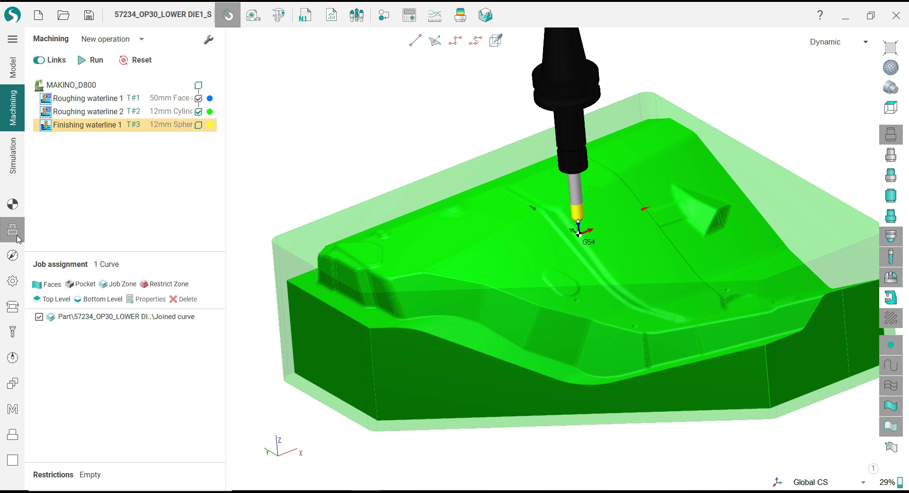
pyautogui.click(119, 320)
pyautogui.click(139, 299)
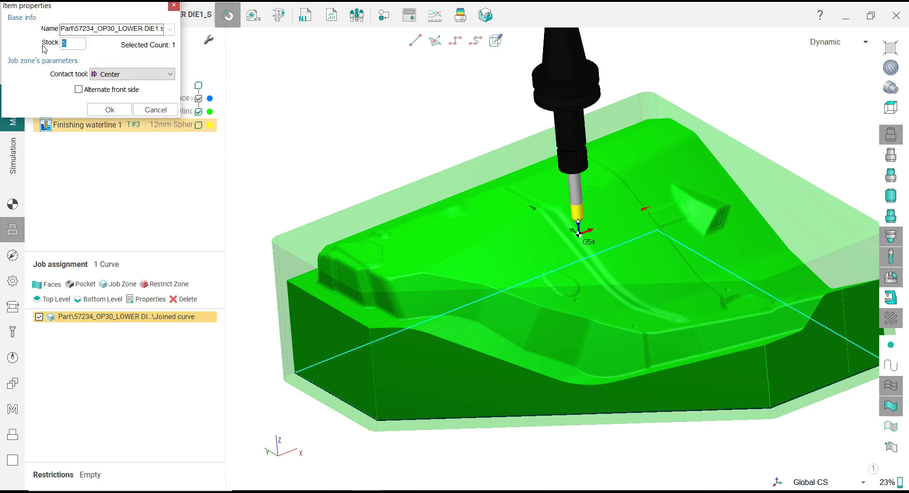
pyautogui.write('3.5')
pyautogui.click(110, 109)
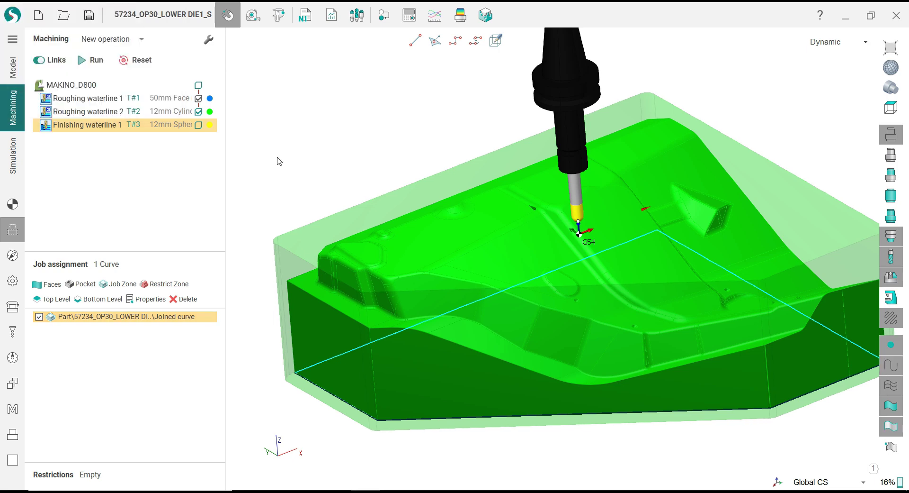
# - Recalculate Finishing waterline 1 and inspect its passes on the steep outer walls, round recesses and inner ribs of the die
pyautogui.click(12, 204)
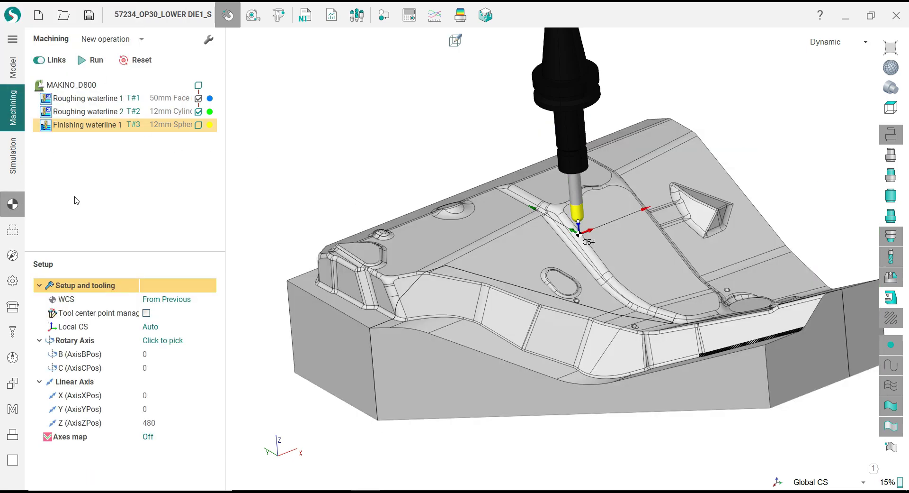
pyautogui.click(93, 60)
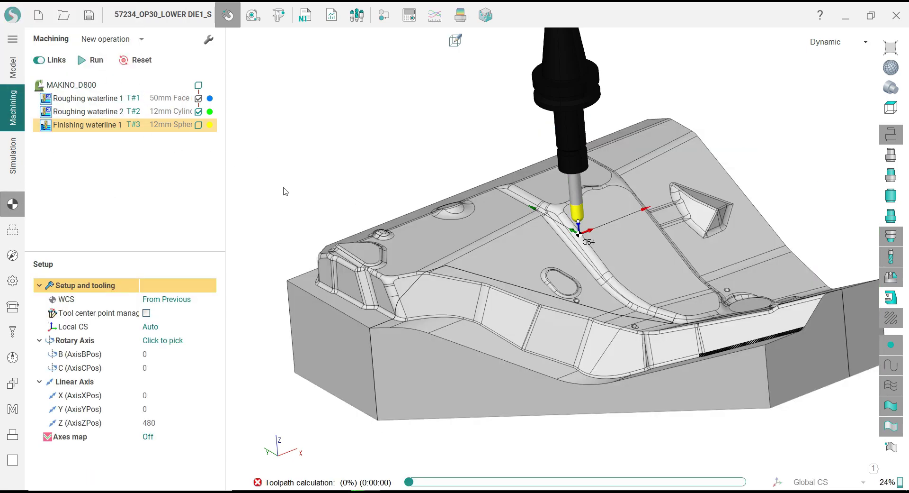
pyautogui.scroll(-2, 294, 189)
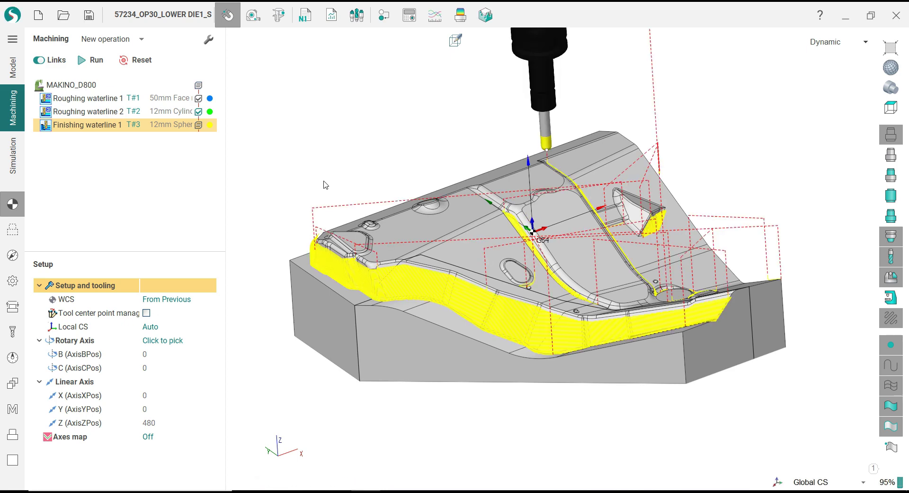
pyautogui.scroll(8, 635, 299)
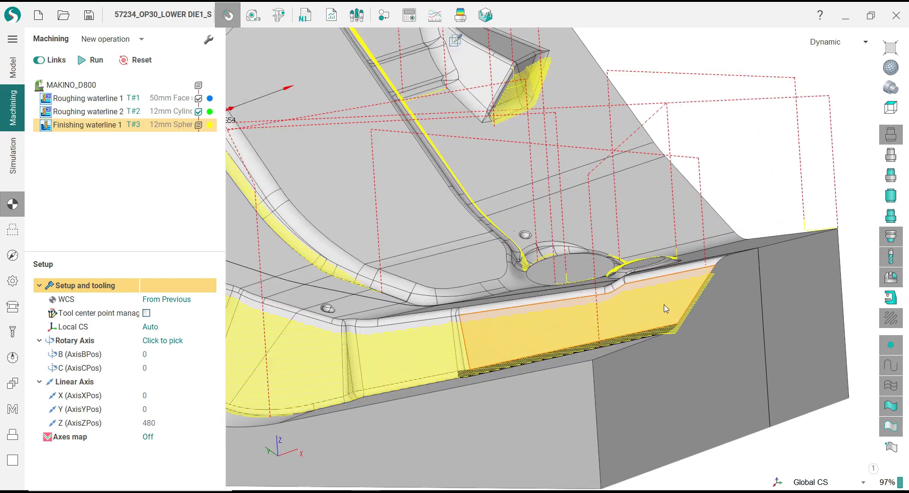
pyautogui.scroll(8, 666, 309)
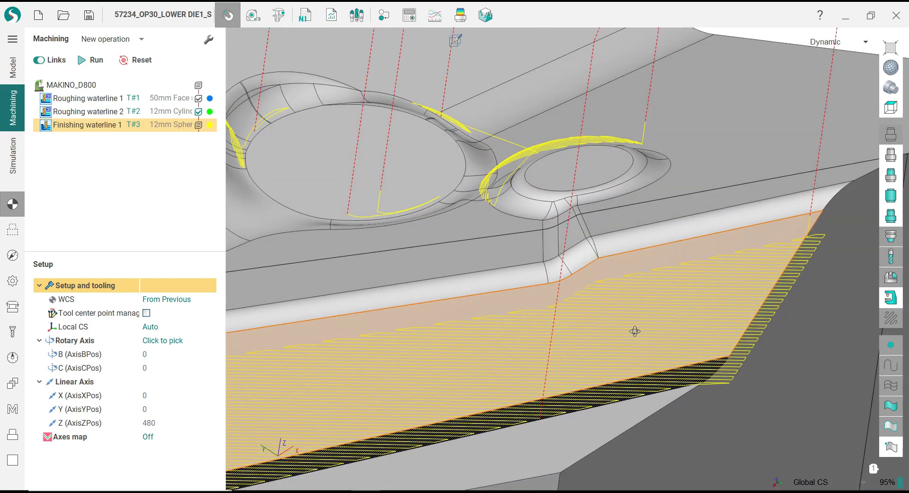
pyautogui.moveTo(635, 331); pyautogui.dragTo(627, 367, button='middle')
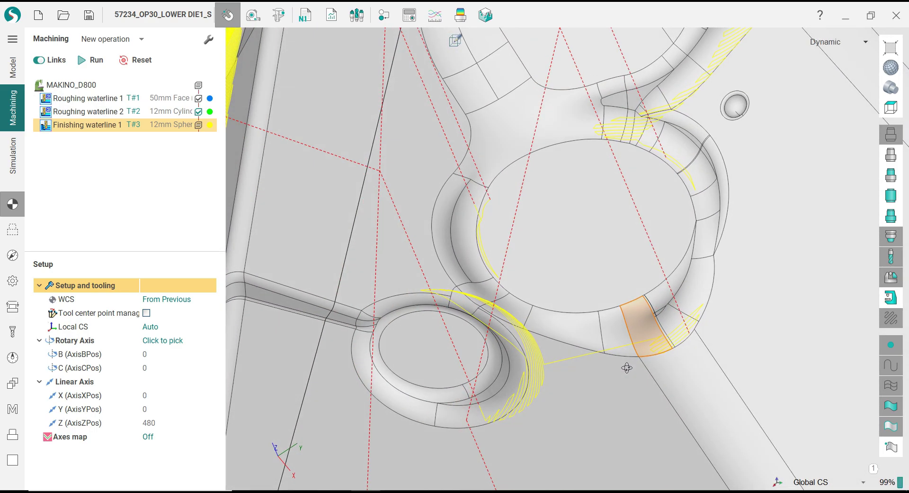
pyautogui.scroll(-6, 544, 387)
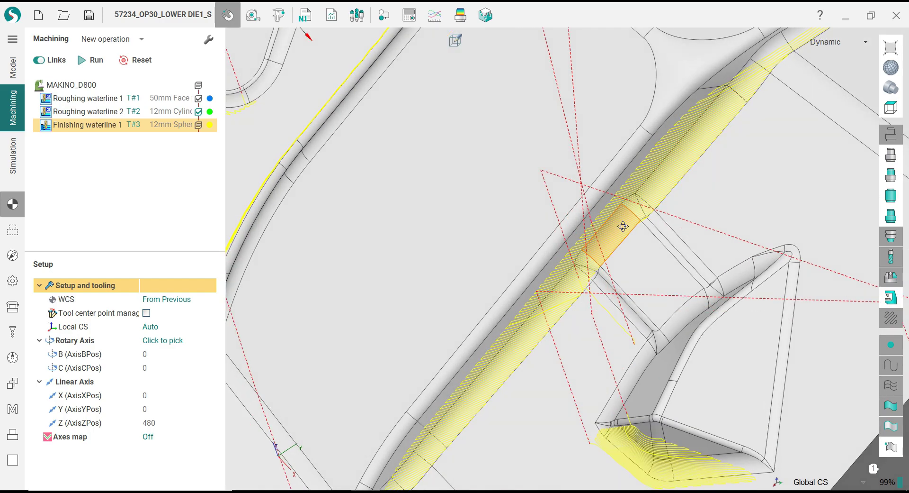
pyautogui.moveTo(623, 226); pyautogui.dragTo(648, 167, button='middle')
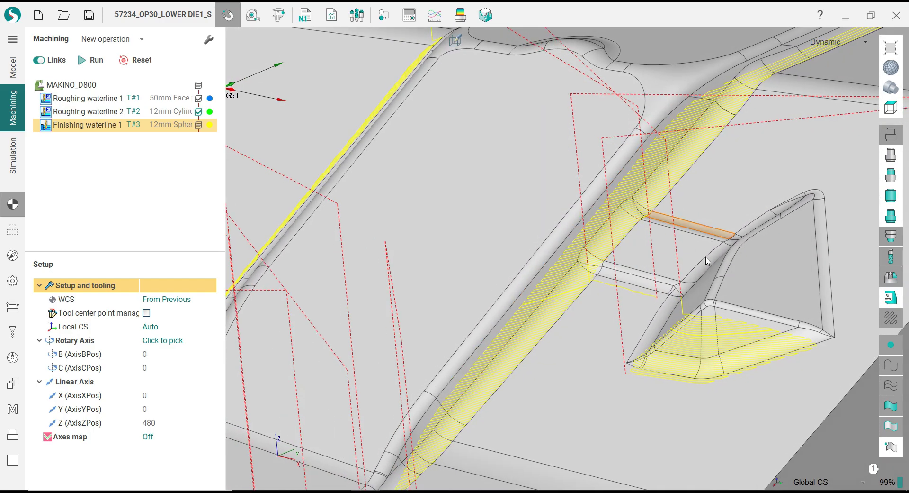
# - Inspect the Finishing waterline 1 passes around the triangular pocket, the slot recess and the long outer wall
pyautogui.scroll(-5, 706, 261)
pyautogui.moveTo(628, 218); pyautogui.dragTo(505, 250, button='middle')
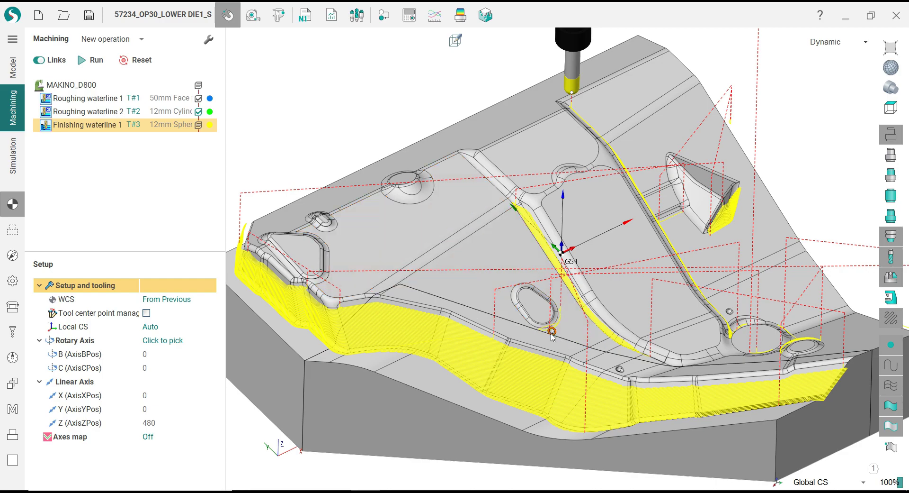
pyautogui.scroll(5, 552, 333)
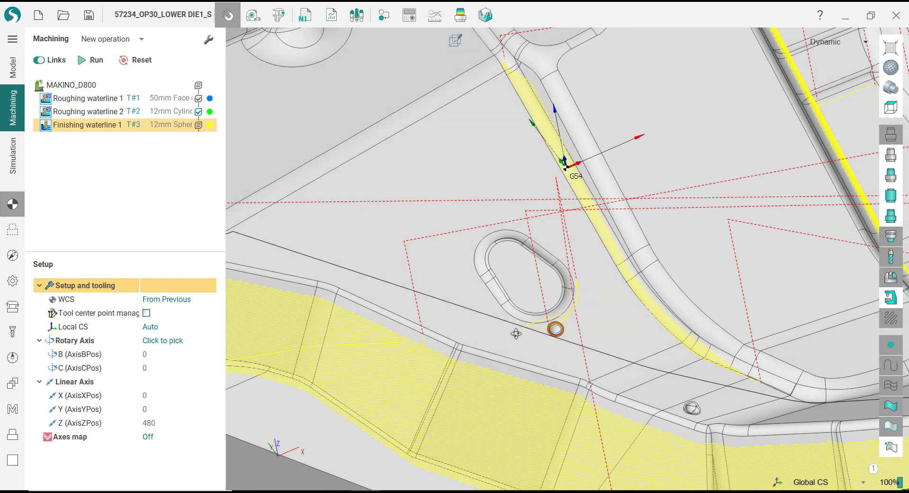
pyautogui.moveTo(516, 333); pyautogui.dragTo(548, 320, button='middle')
pyautogui.scroll(-8, 549, 298)
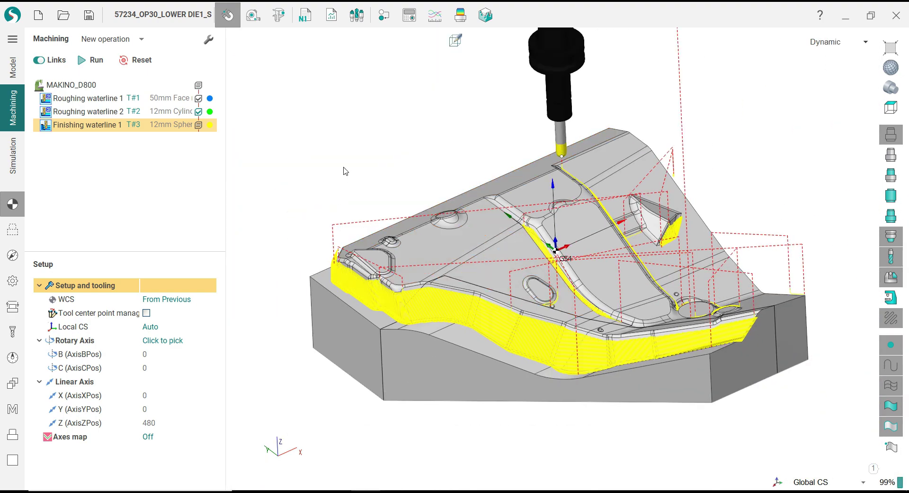
# - Run the machining simulation of Finishing waterline 1 on the roughed die, starting at reduced speed and then speeding it up
pyautogui.click(18, 154)
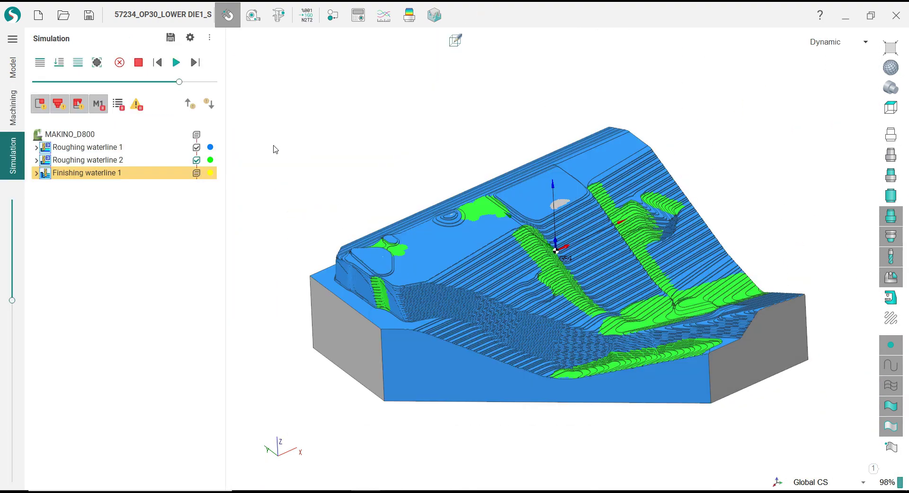
pyautogui.click(118, 81)
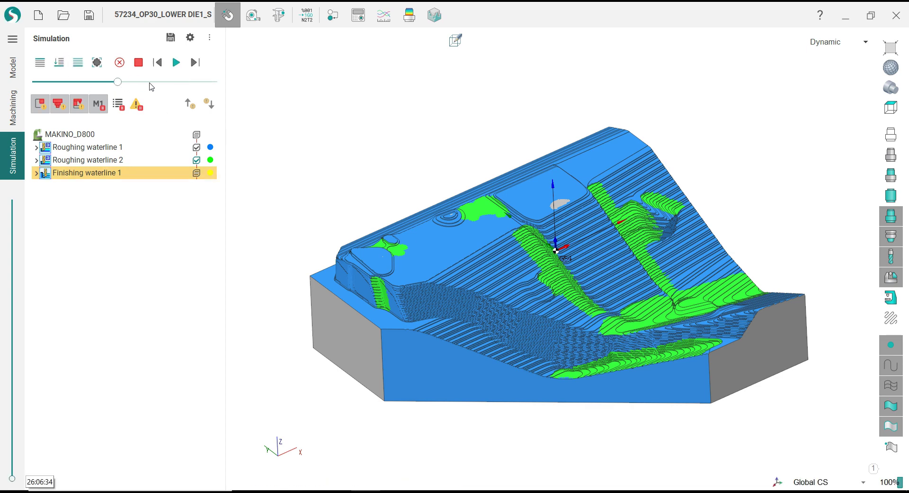
pyautogui.click(175, 69)
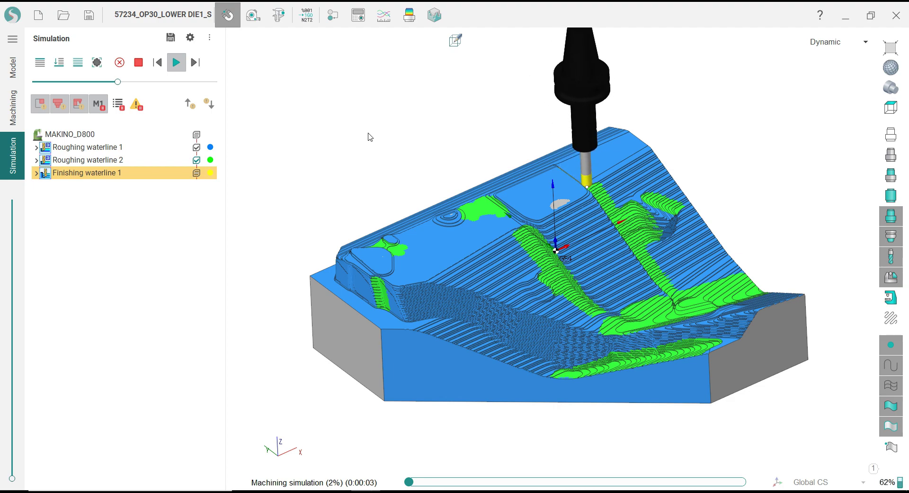
pyautogui.moveTo(473, 165); pyautogui.dragTo(543, 238, button='middle')
pyautogui.scroll(2, 400, 130)
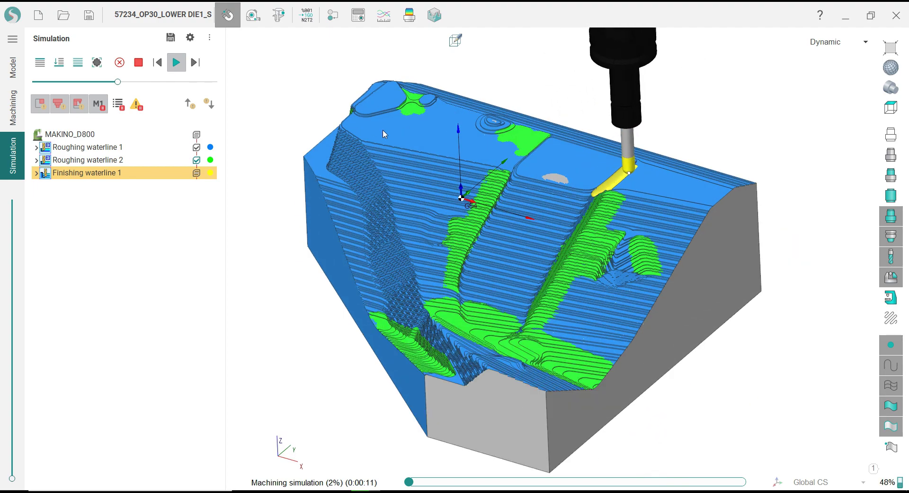
pyautogui.click(150, 82)
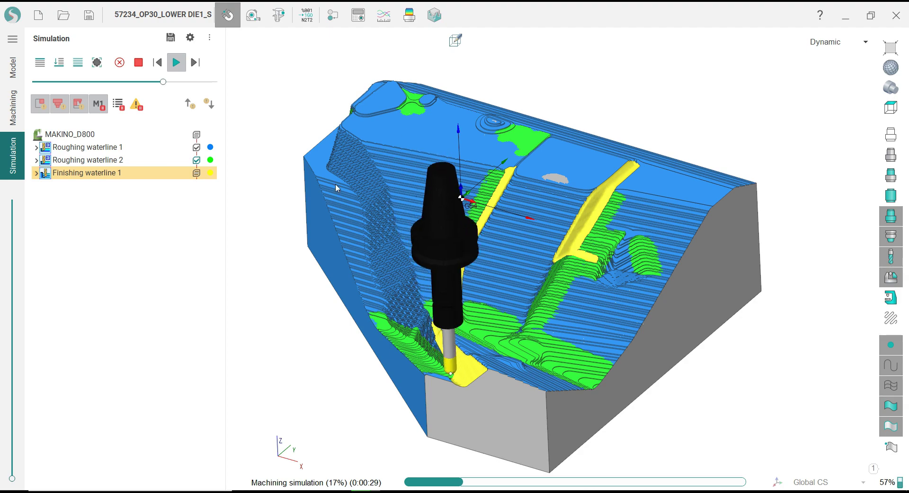
# - Follow the simulated finishing cuts on the ribs and the stepped end wall from several angles and close up
pyautogui.moveTo(412, 213); pyautogui.dragTo(433, 204, button='right')
pyautogui.scroll(1, 436, 265)
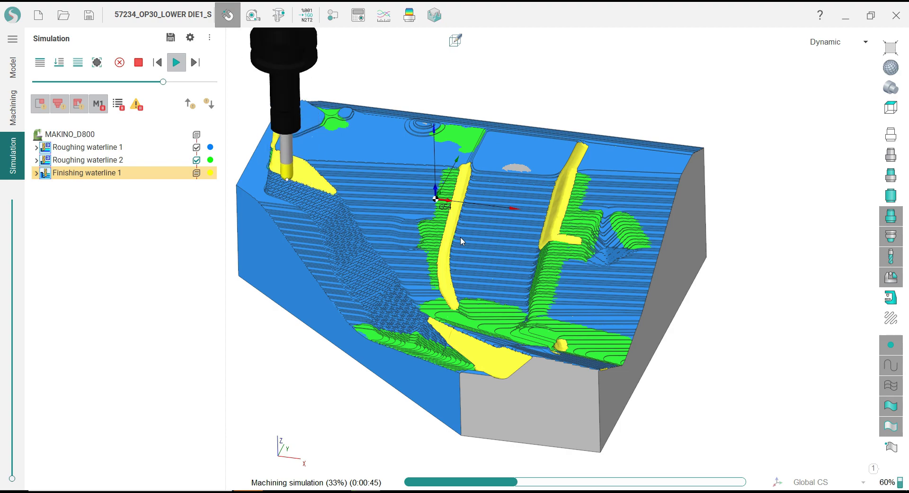
pyautogui.moveTo(460, 237); pyautogui.dragTo(456, 263, button='right')
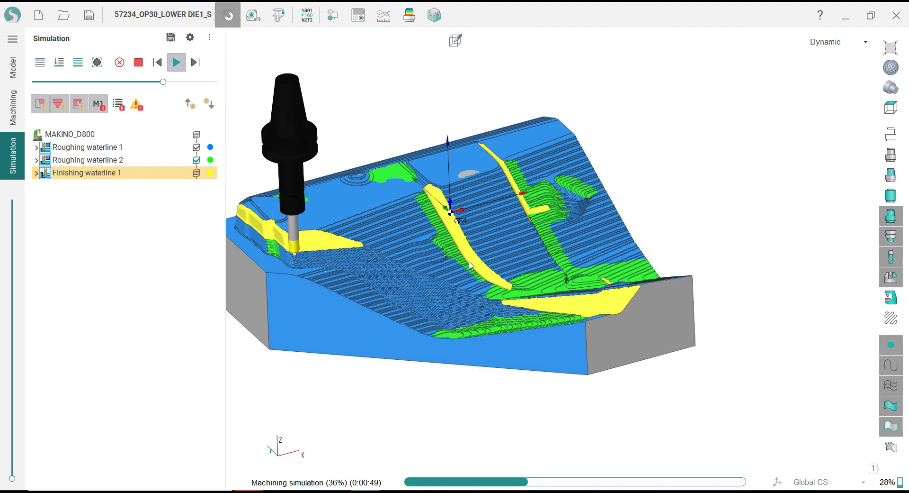
pyautogui.moveTo(470, 265); pyautogui.dragTo(469, 163, button='right')
pyautogui.scroll(10, 258, 236)
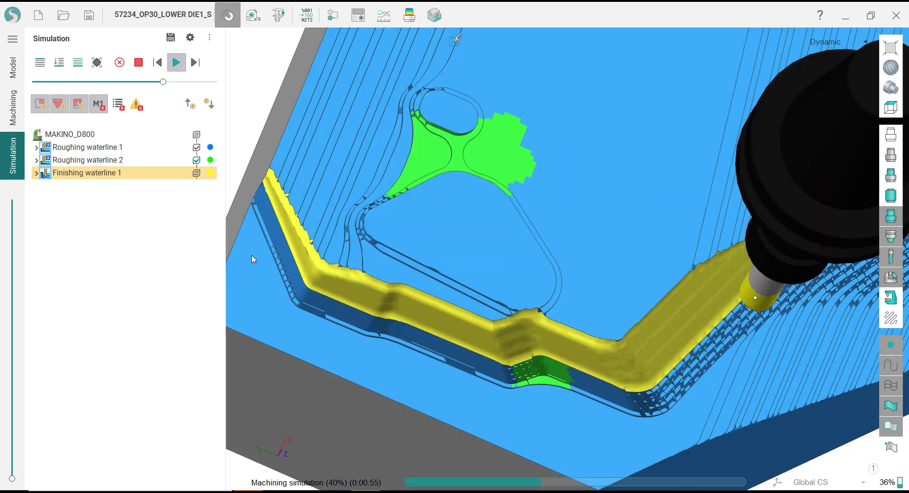
pyautogui.scroll(-5, 256, 247)
pyautogui.moveTo(256, 246); pyautogui.dragTo(325, 211, button='right')
pyautogui.scroll(-3, 257, 206)
pyautogui.scroll(3, 321, 221)
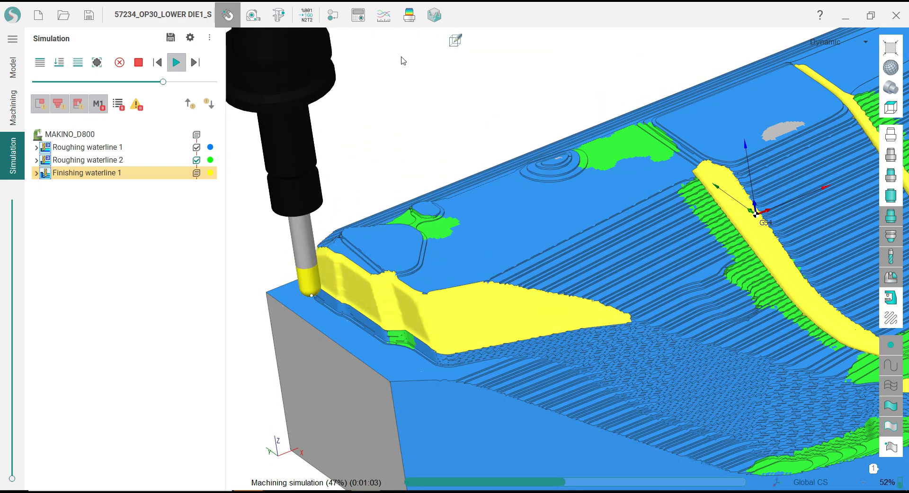
# - Turn on the colour-coded deviation comparison during the simulation and examine the remaining material on the finished walls
pyautogui.click(409, 14)
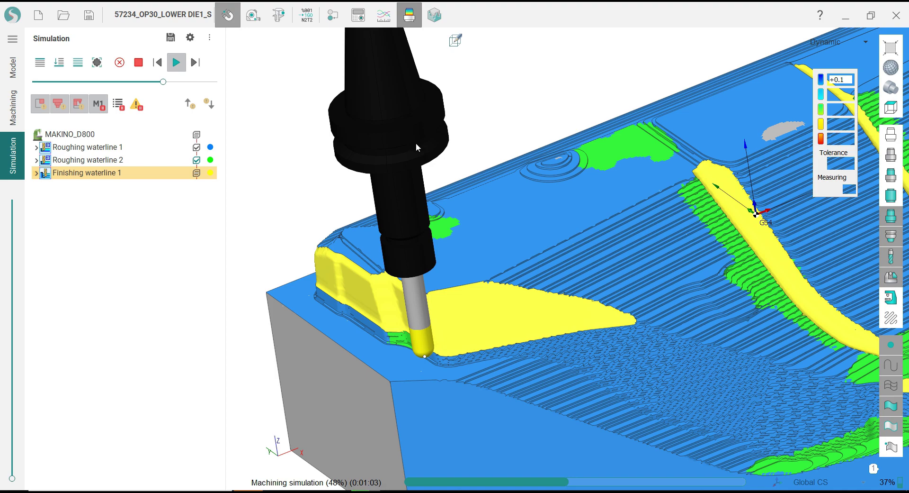
pyautogui.scroll(-1, 371, 193)
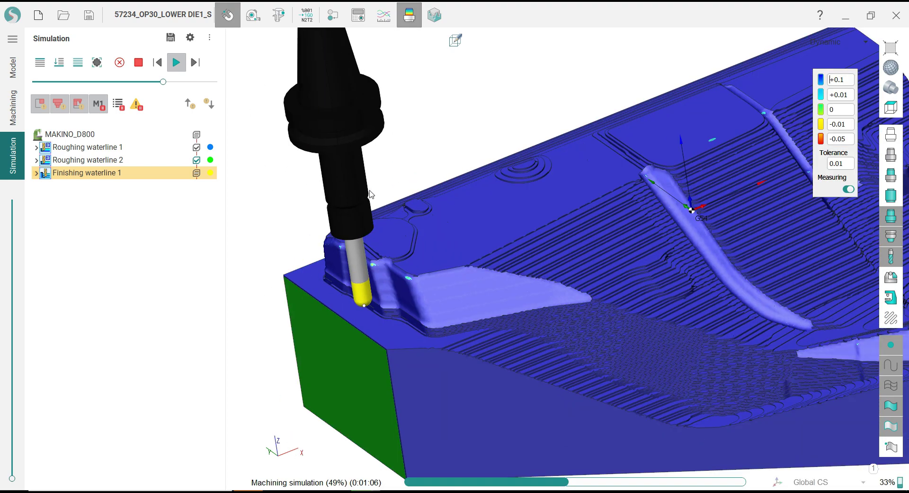
pyautogui.scroll(-2, 372, 194)
pyautogui.moveTo(329, 201); pyautogui.dragTo(439, 200, button='middle')
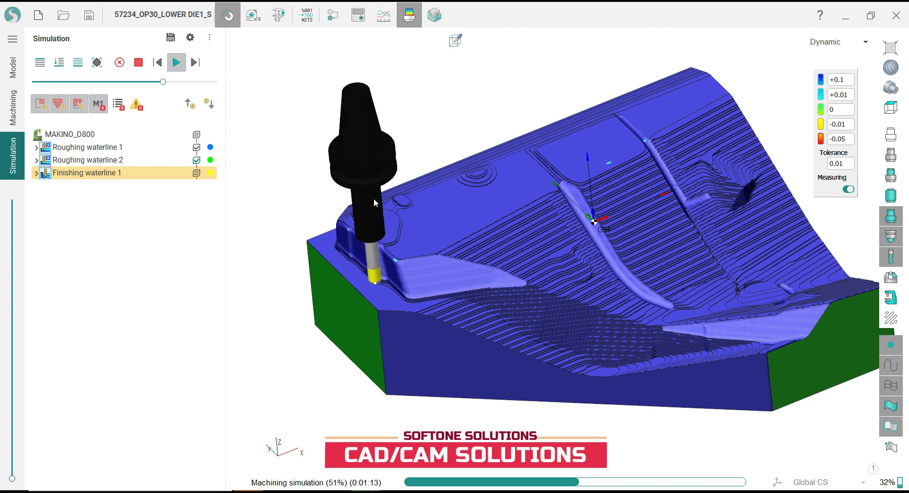
pyautogui.scroll(-2, 374, 199)
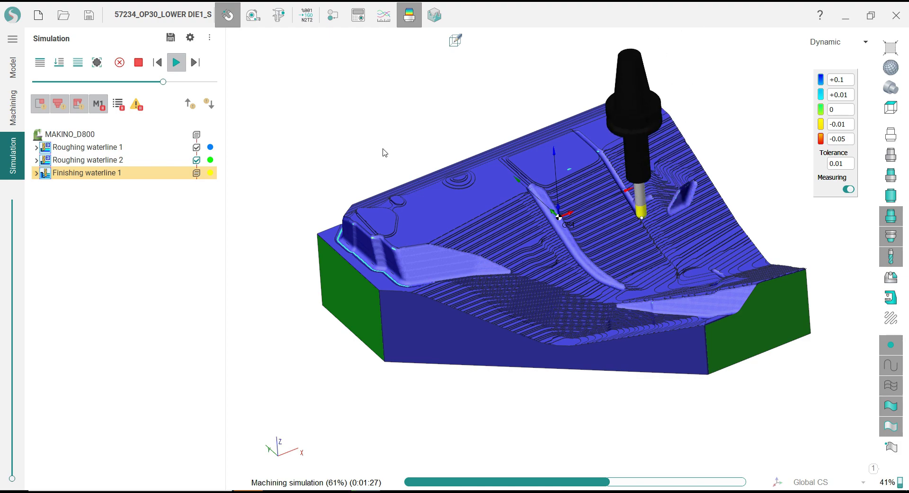
pyautogui.moveTo(384, 152); pyautogui.dragTo(358, 140, button='middle')
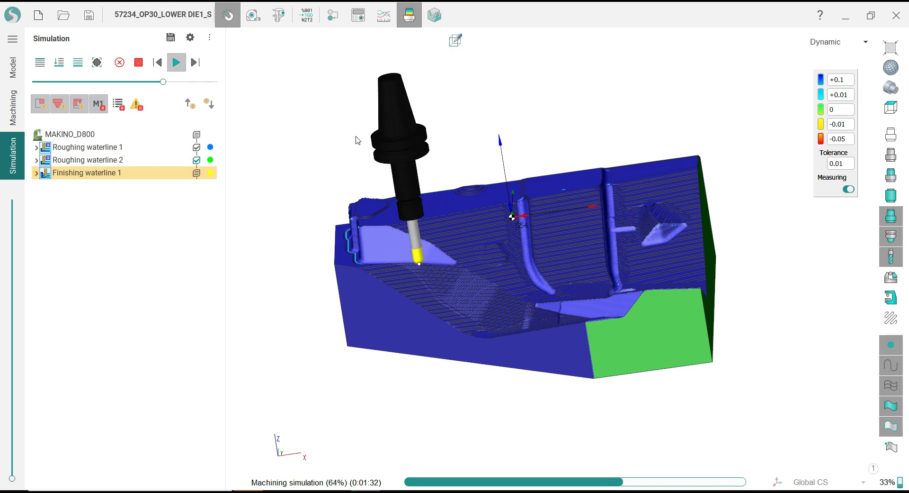
pyautogui.moveTo(379, 189); pyautogui.dragTo(535, 209, button='middle')
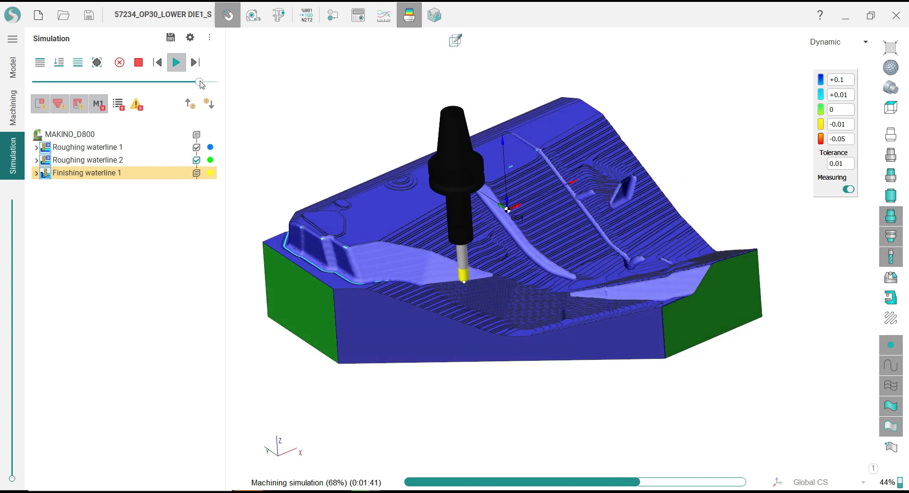
# - Speed up the simulation to finish Finishing waterline 1, then slow it down and turn off the deviation comparison
pyautogui.click(200, 81)
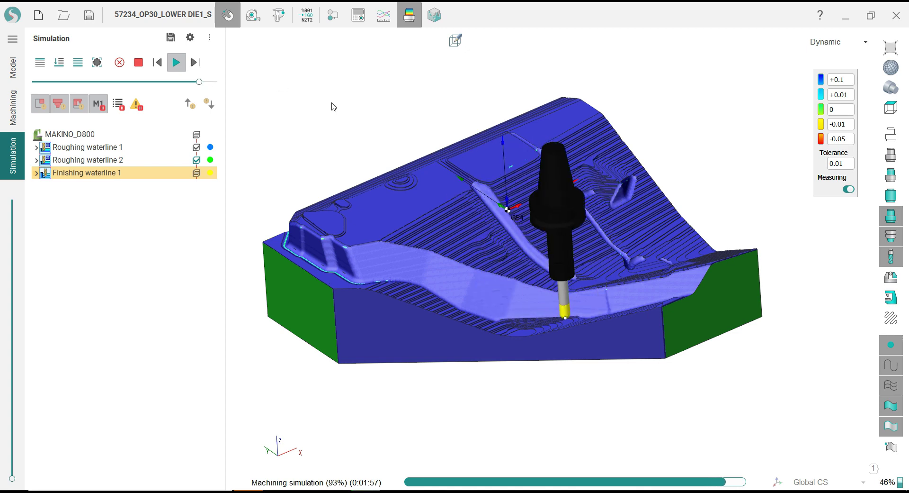
pyautogui.click(142, 82)
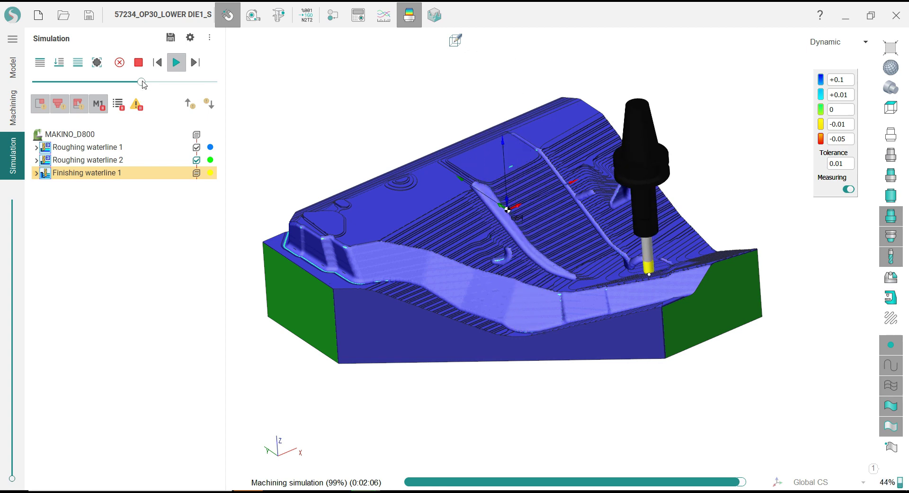
pyautogui.click(409, 21)
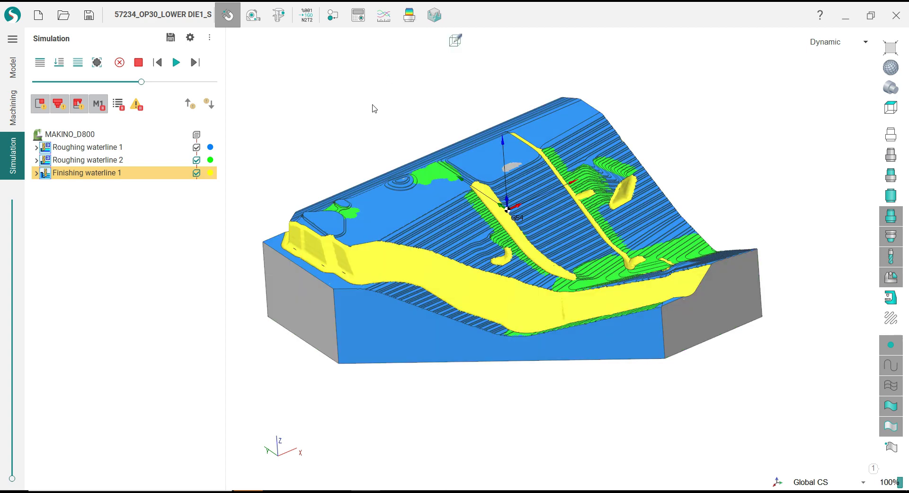
# - Set the axial stock of Finishing waterline 1 to 0.2 mm
pyautogui.click(12, 107)
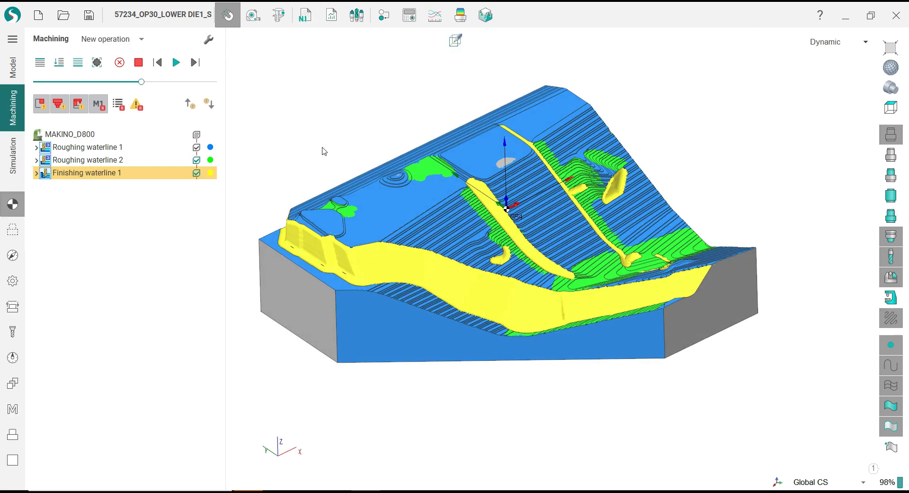
pyautogui.click(13, 255)
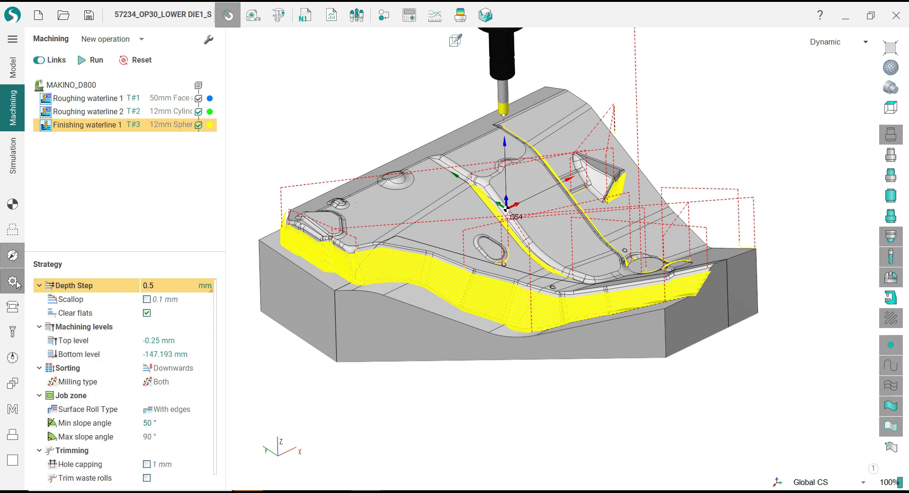
pyautogui.click(14, 282)
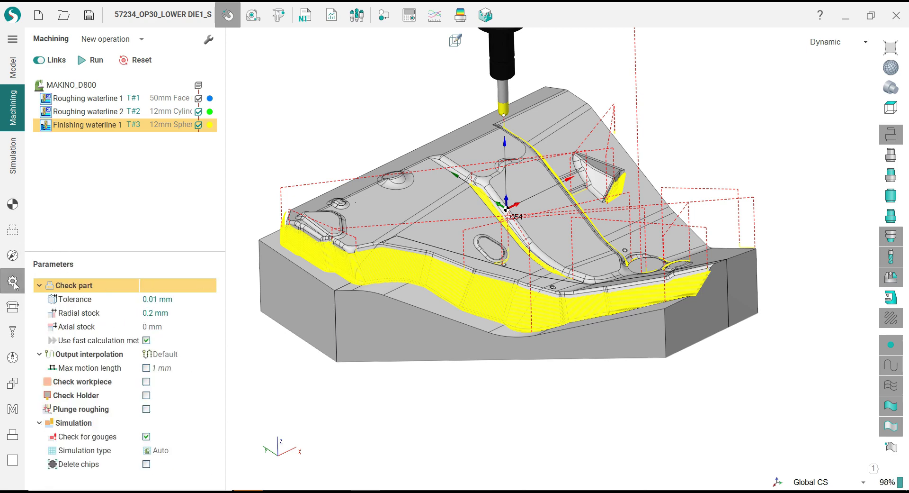
pyautogui.click(167, 332)
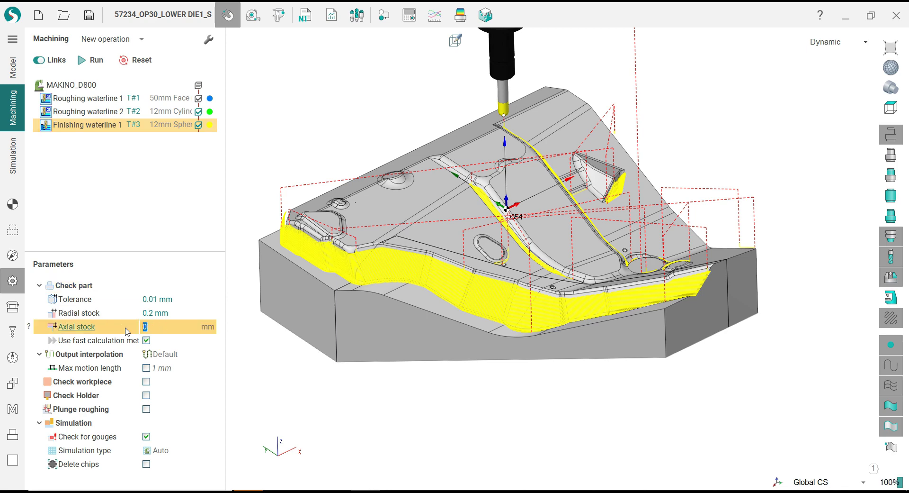
pyautogui.press('Return')
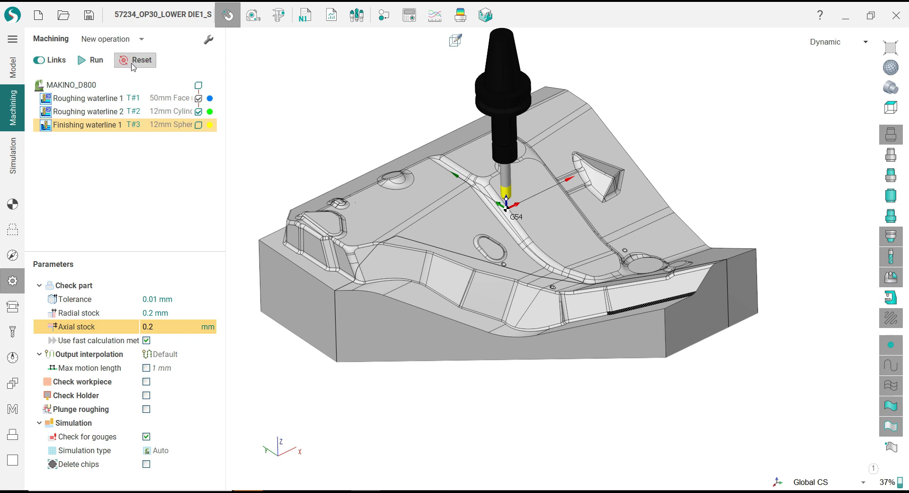
# - Recalculate Finishing waterline 1 with the new axial stock and inspect its passes around the round recesses and ribs
pyautogui.click(92, 60)
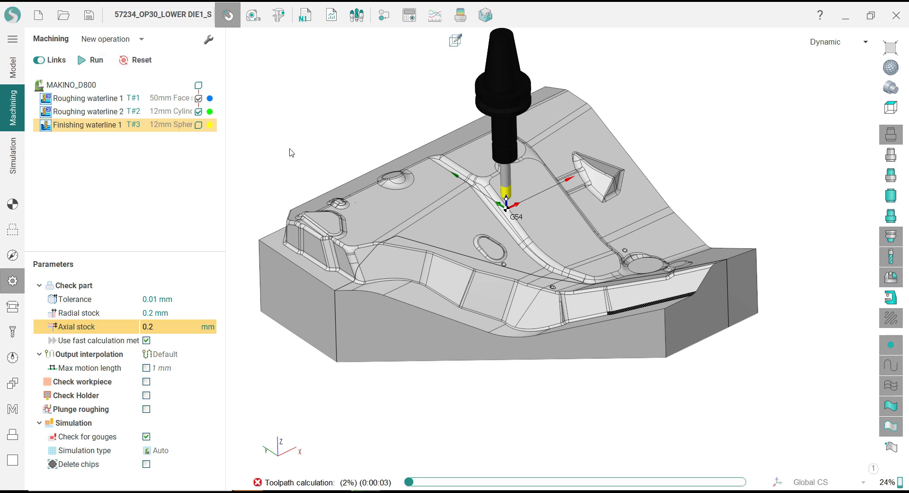
pyautogui.moveTo(291, 152); pyautogui.dragTo(325, 247, button='right')
pyautogui.scroll(5, 294, 227)
pyautogui.moveTo(389, 237); pyautogui.dragTo(497, 322, button='right')
pyautogui.scroll(-5, 410, 241)
pyautogui.scroll(5, 503, 330)
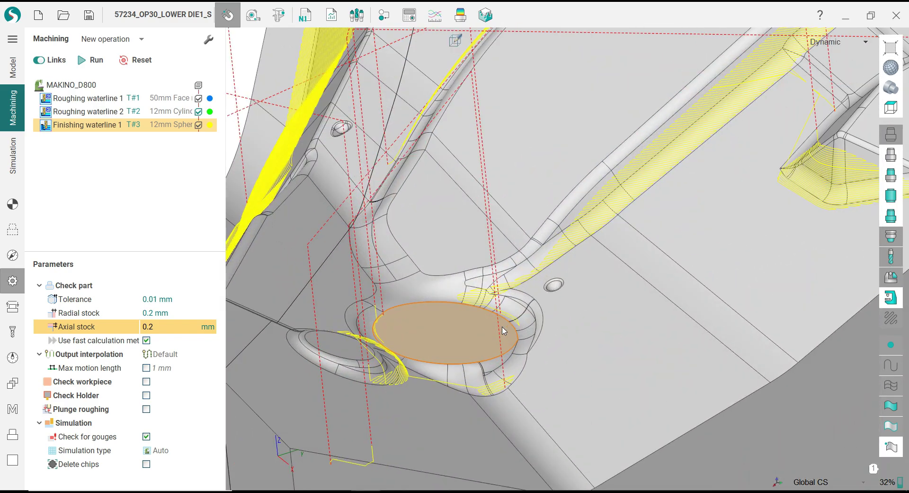
pyautogui.scroll(-5, 504, 330)
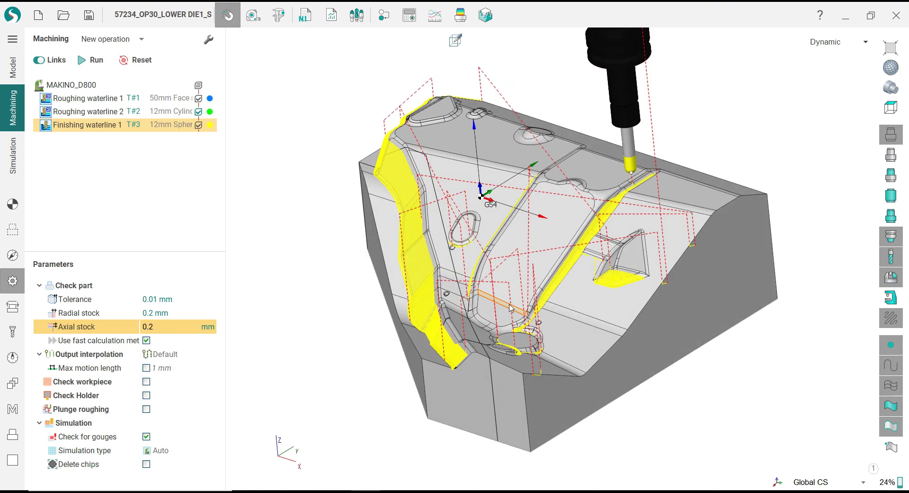
pyautogui.scroll(3, 510, 308)
pyautogui.moveTo(511, 308); pyautogui.dragTo(335, 130, button='right')
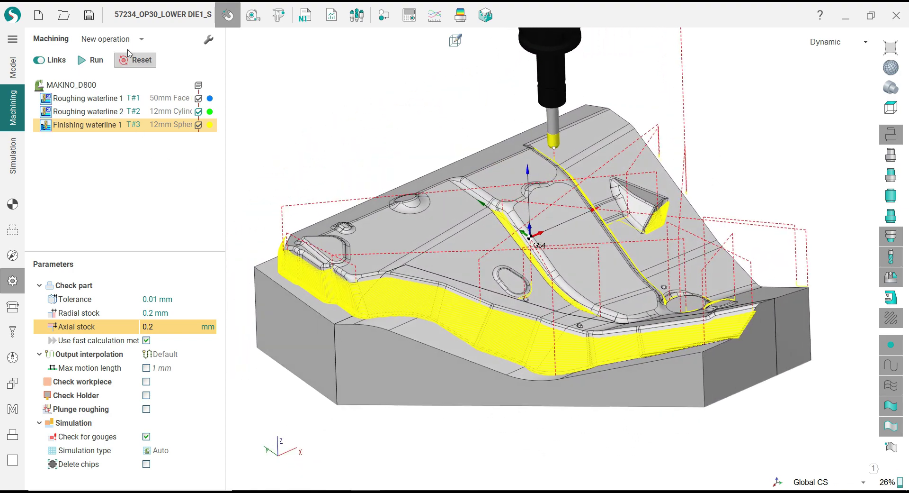
# - Add a Finishing plane operation after Finishing waterline 1
pyautogui.click(141, 39)
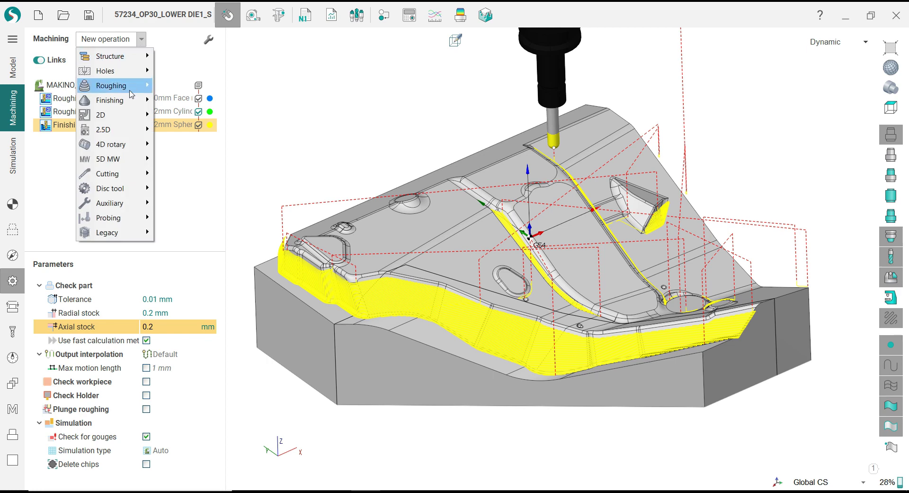
pyautogui.moveTo(137, 100)
pyautogui.click(194, 101)
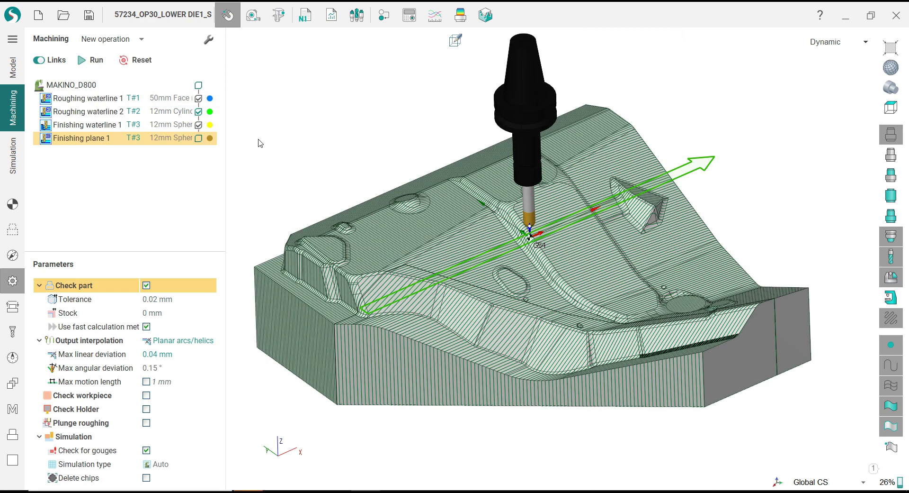
# - Set the stock of Finishing plane 1 to 0.2 mm and its tolerance to 0.01 mm
pyautogui.click(164, 313)
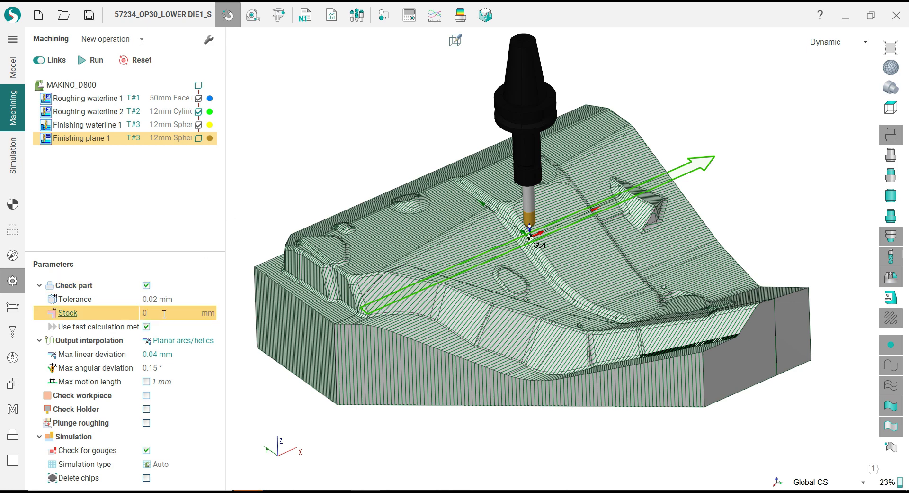
pyautogui.click(178, 299)
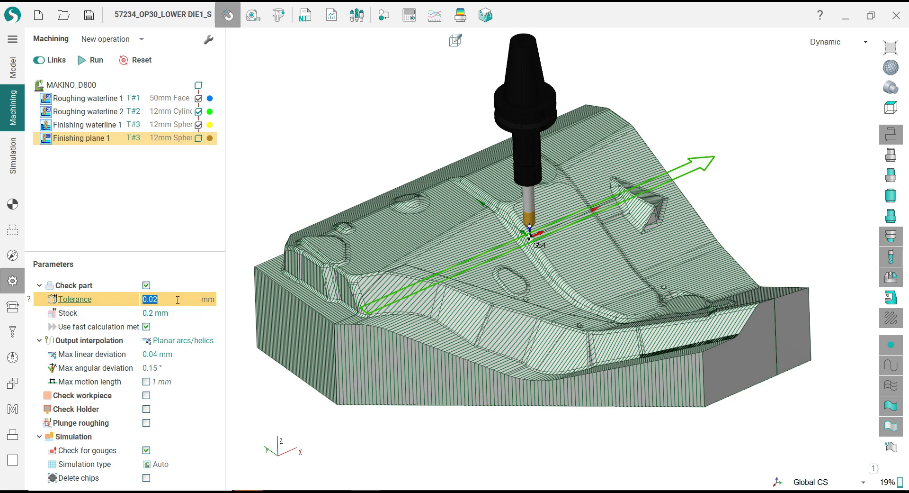
pyautogui.write('0.01')
pyautogui.press('Return')
# - Set the step of Finishing plane 1 to 0.5 mm
pyautogui.click(13, 255)
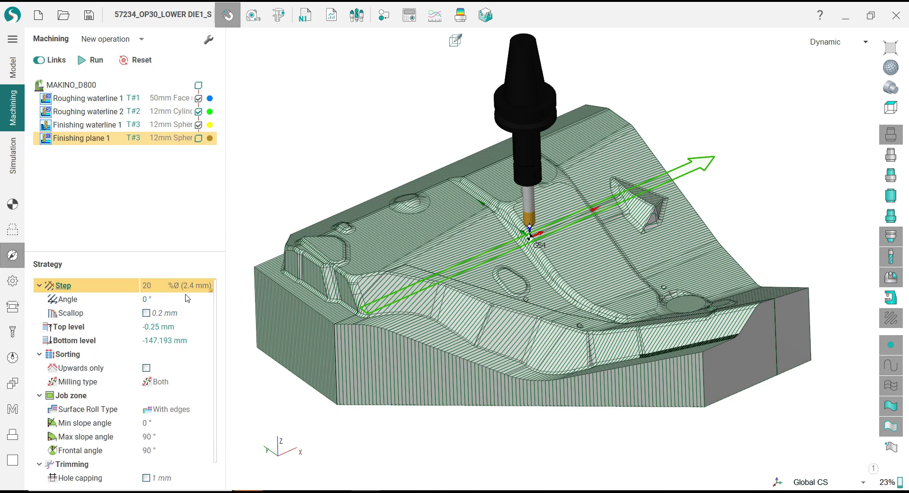
pyautogui.click(192, 285)
pyautogui.click(157, 298)
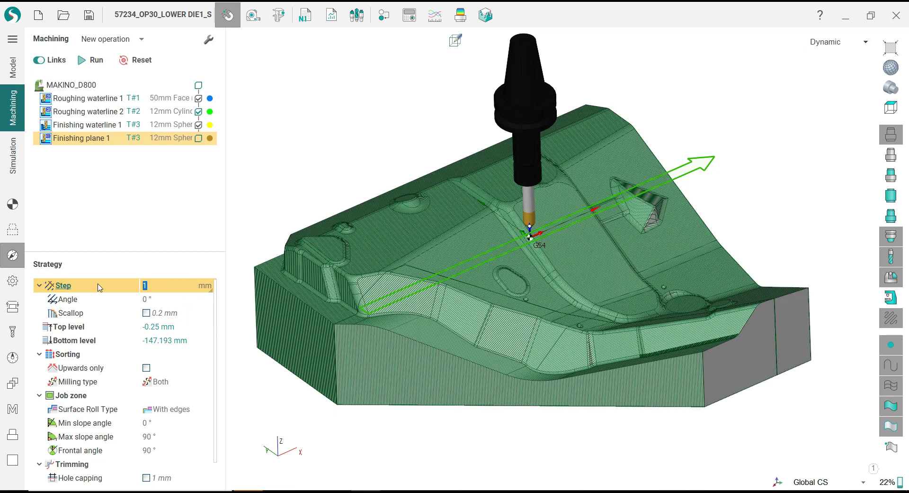
pyautogui.write('0.5')
pyautogui.press('Return')
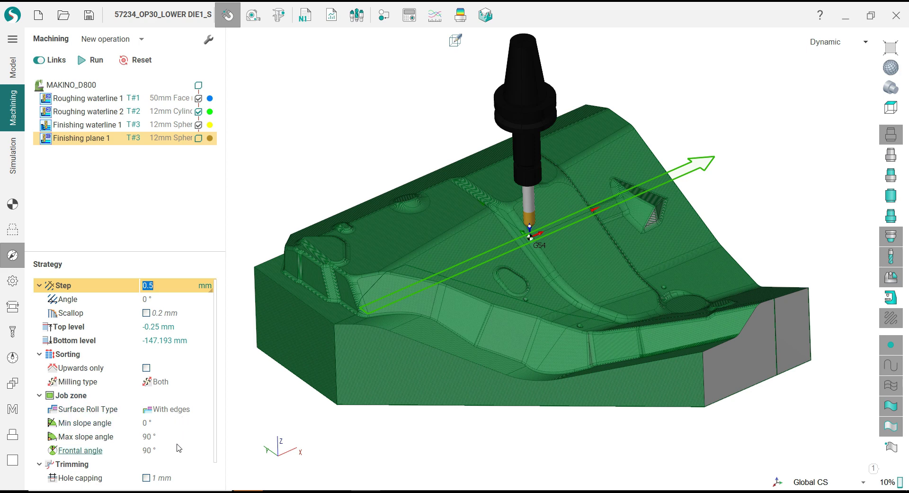
# - Try maximum slope angles of 55°, 50°, 51° and 53° for Finishing plane 1 and compare which walls they exclude
pyautogui.click(174, 424)
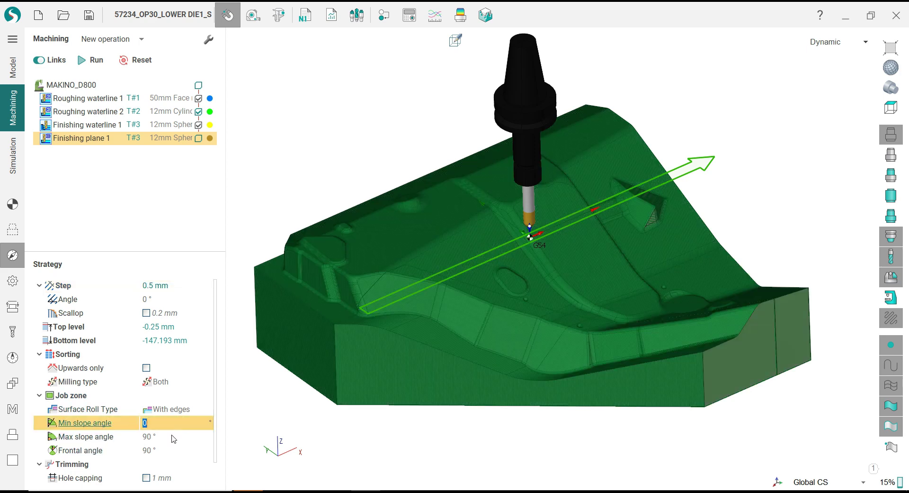
pyautogui.click(173, 437)
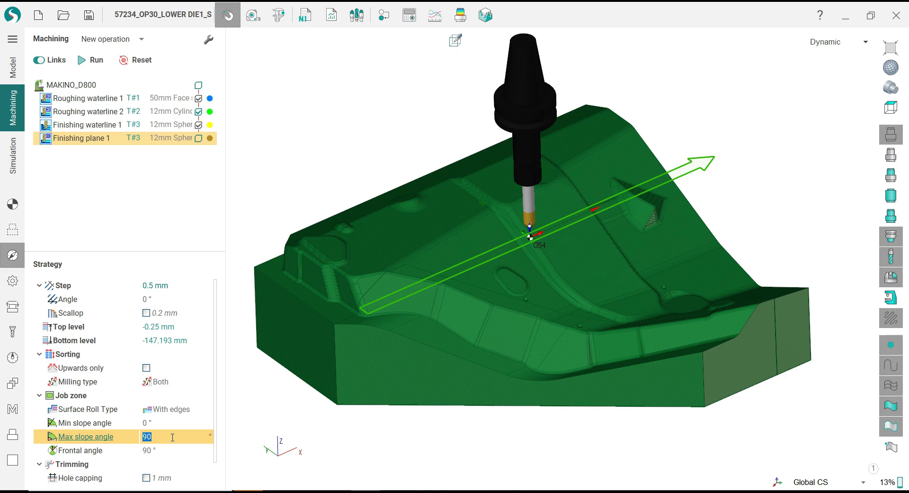
pyautogui.write('55')
pyautogui.press('Return')
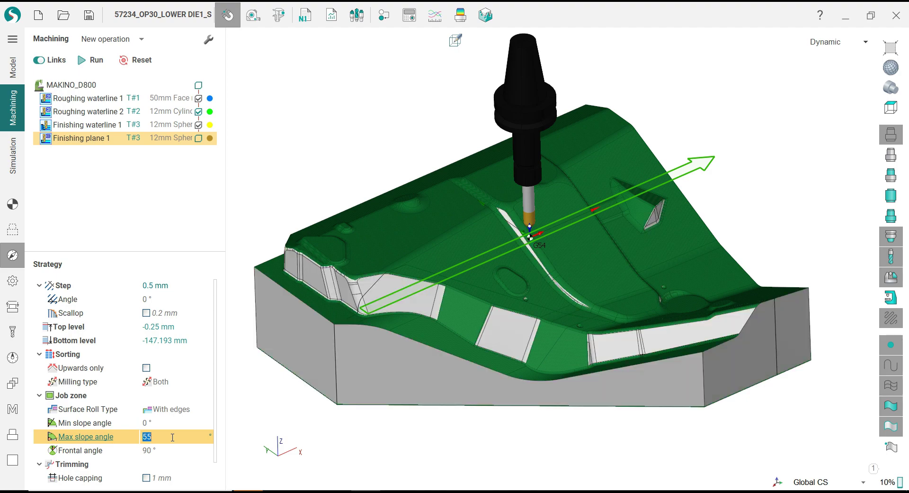
pyautogui.write('50')
pyautogui.press('Return')
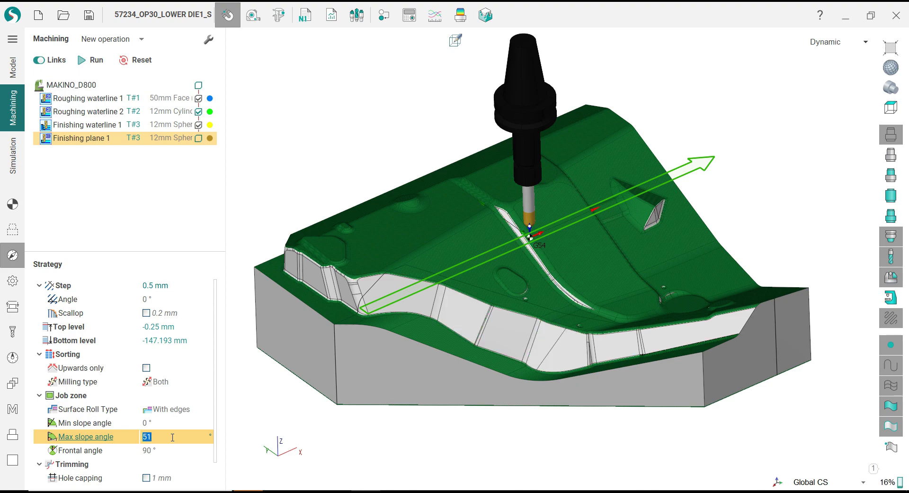
pyautogui.write('53')
pyautogui.press('Return')
pyautogui.write('5')
pyautogui.press('Return')
pyautogui.write('51')
pyautogui.press('Return')
pyautogui.write('55')
pyautogui.press('Return')
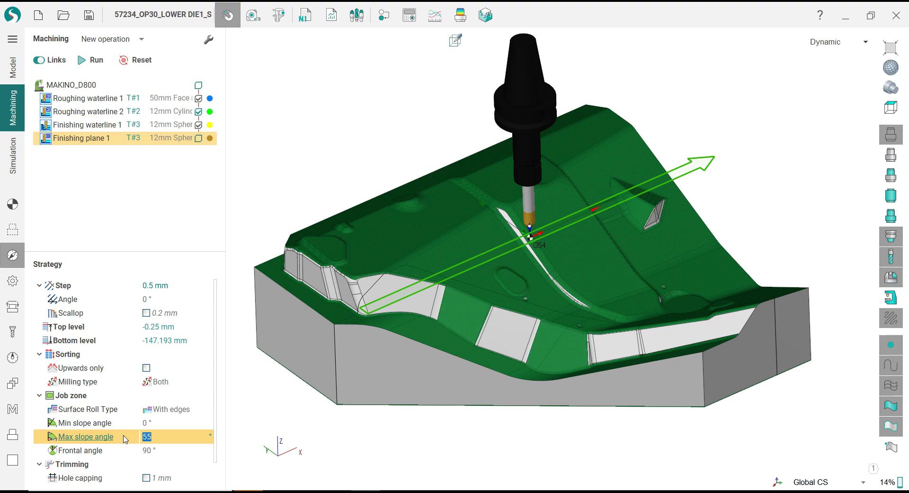
# - Set the maximum slope angle of Finishing plane 1 to 54° and check its coverage along the steep walls
pyautogui.press('Return')
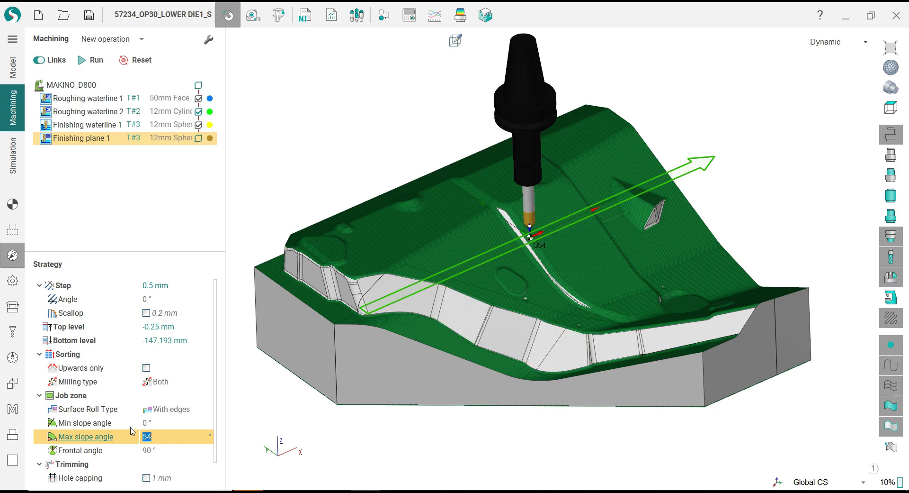
pyautogui.moveTo(426, 374); pyautogui.dragTo(270, 341, button='right')
pyautogui.scroll(5, 623, 330)
pyautogui.scroll(-6, 612, 334)
pyautogui.scroll(4, 355, 298)
pyautogui.scroll(-6, 338, 286)
pyautogui.click(171, 450)
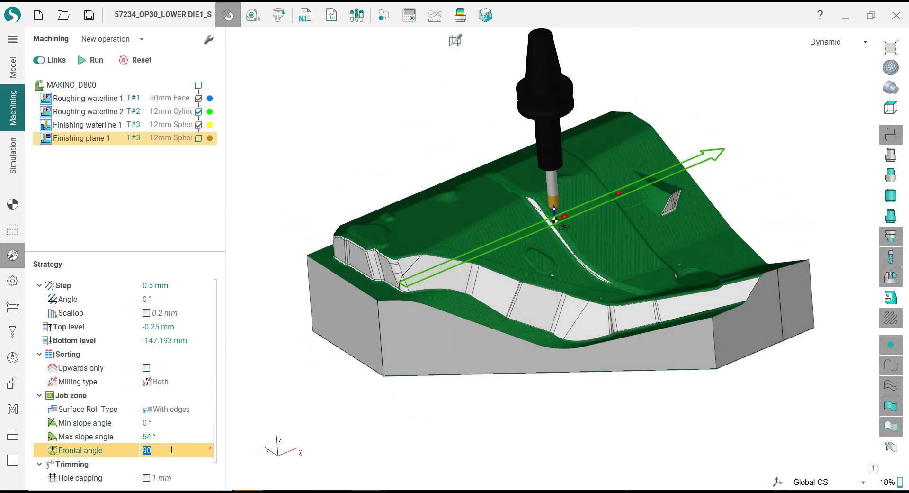
pyautogui.scroll(-1, 215, 386)
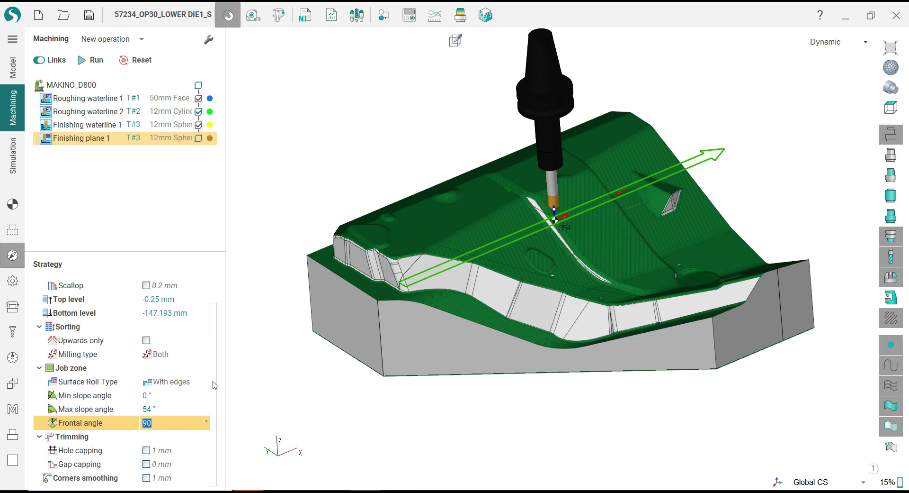
pyautogui.scroll(1, 218, 351)
# - Assign the die's bottom outline as the job zone of Finishing plane 1, with 3.5 mm stock and tool contact at Center
pyautogui.click(13, 230)
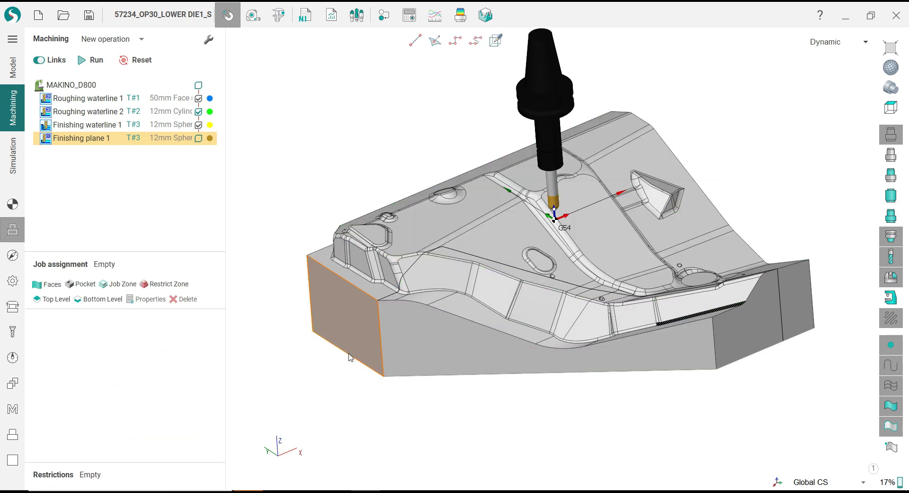
pyautogui.click(363, 369)
pyautogui.click(122, 283)
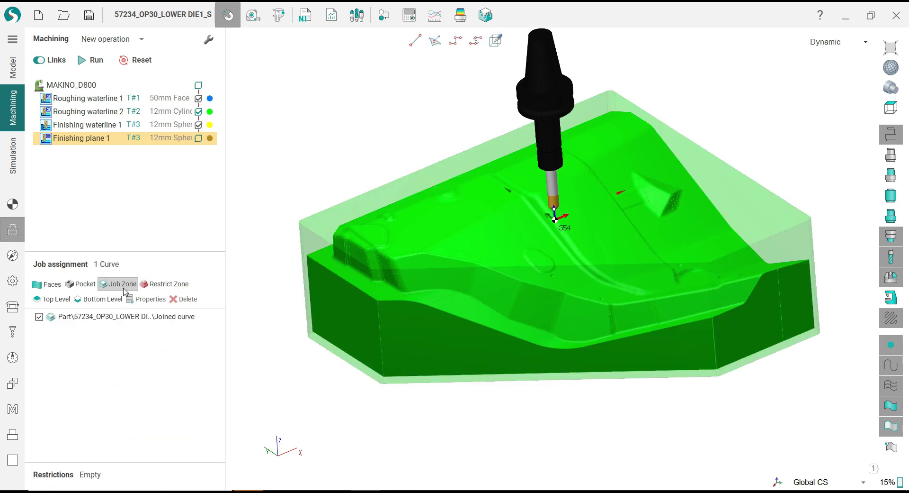
pyautogui.click(130, 318)
pyautogui.rightClick(129, 316)
pyautogui.click(142, 300)
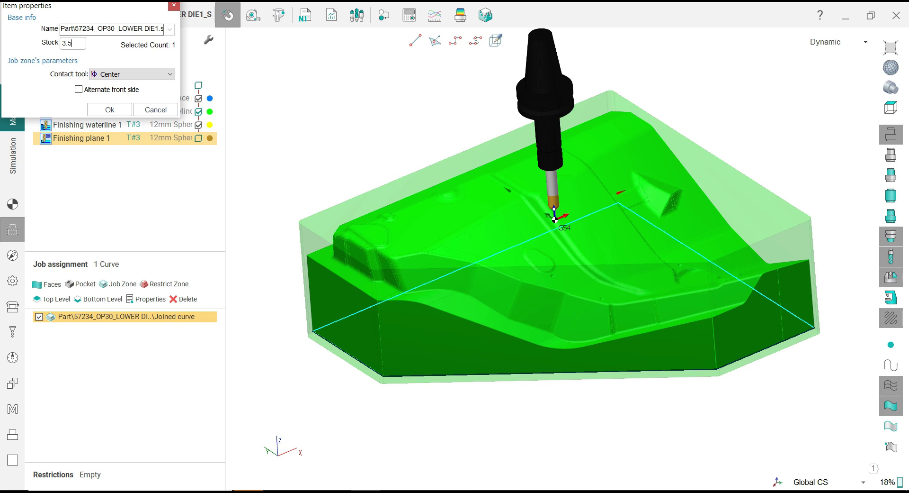
pyautogui.click(113, 110)
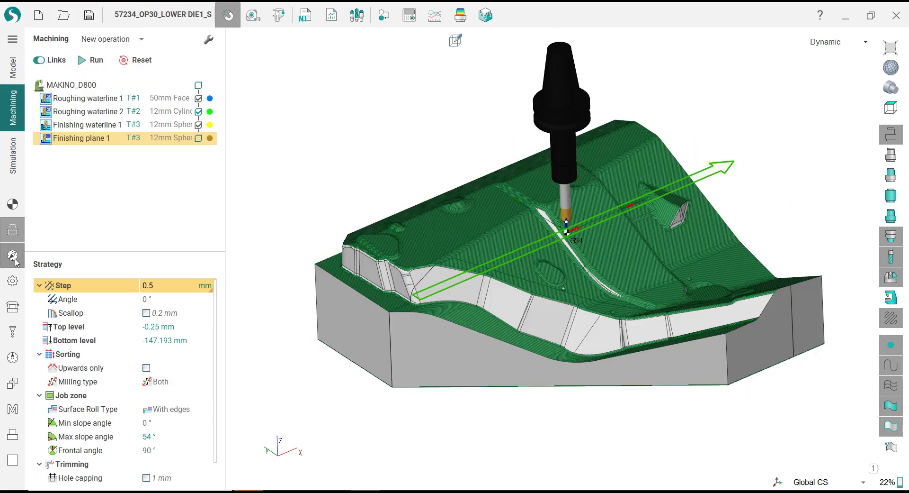
# - Make the short links of Finishing plane 1 Direct and set its feed switch level to 3 mm
pyautogui.click(176, 285)
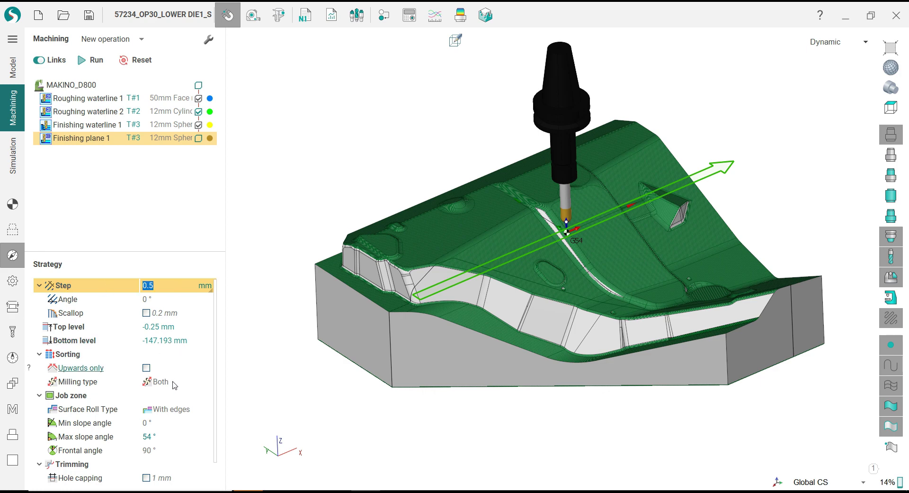
pyautogui.click(13, 284)
pyautogui.click(12, 307)
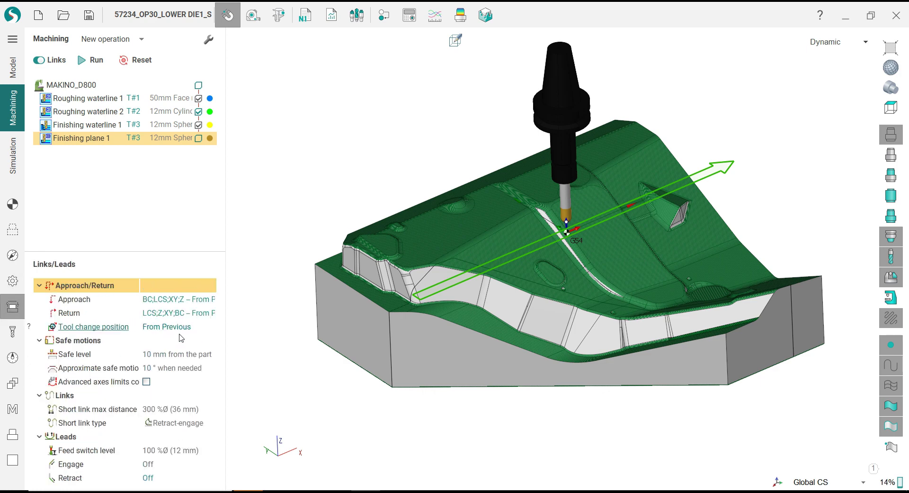
pyautogui.click(195, 427)
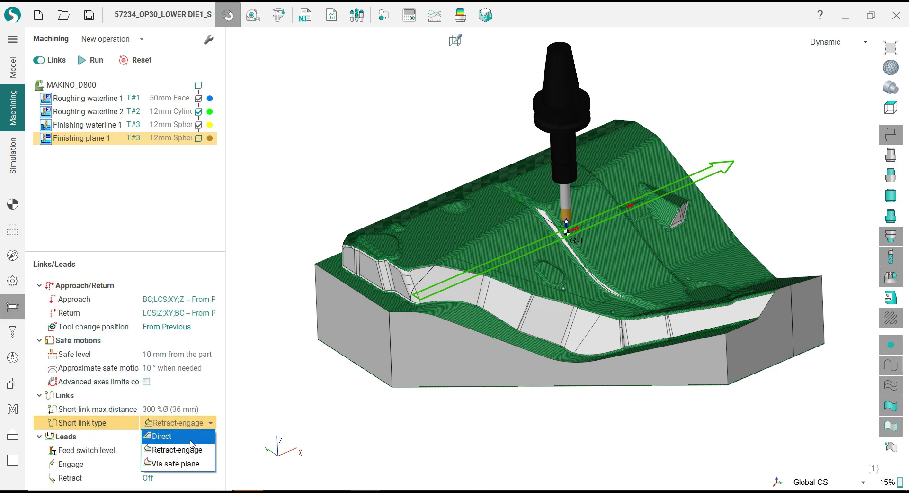
pyautogui.click(192, 435)
pyautogui.click(156, 450)
pyautogui.click(199, 450)
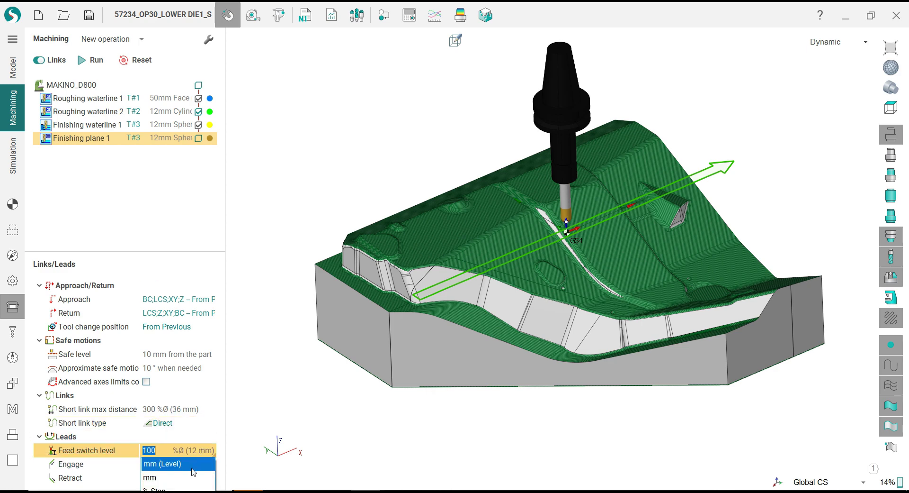
pyautogui.click(156, 472)
pyautogui.write('1')
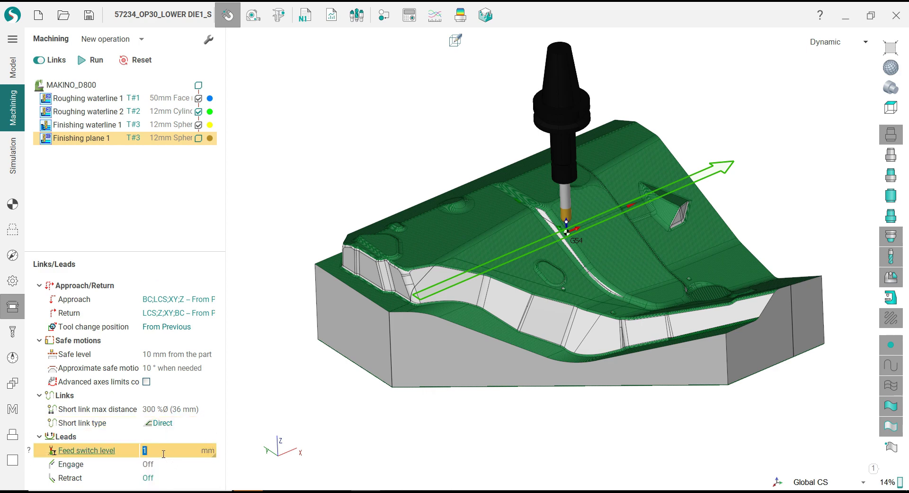
# - Set the engage and retract of Finishing plane 1 to By Arc with a radius of 30% of the tool diameter
pyautogui.click(165, 468)
pyautogui.click(168, 467)
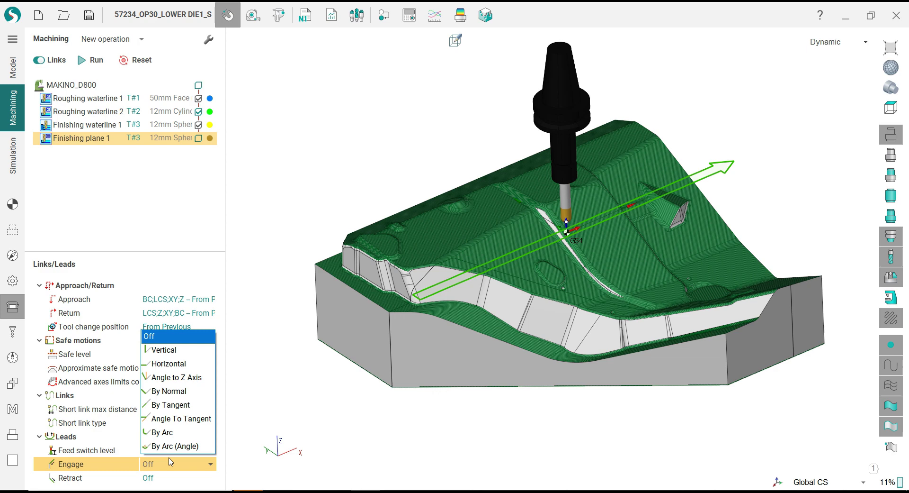
pyautogui.click(164, 428)
pyautogui.scroll(-1, 183, 469)
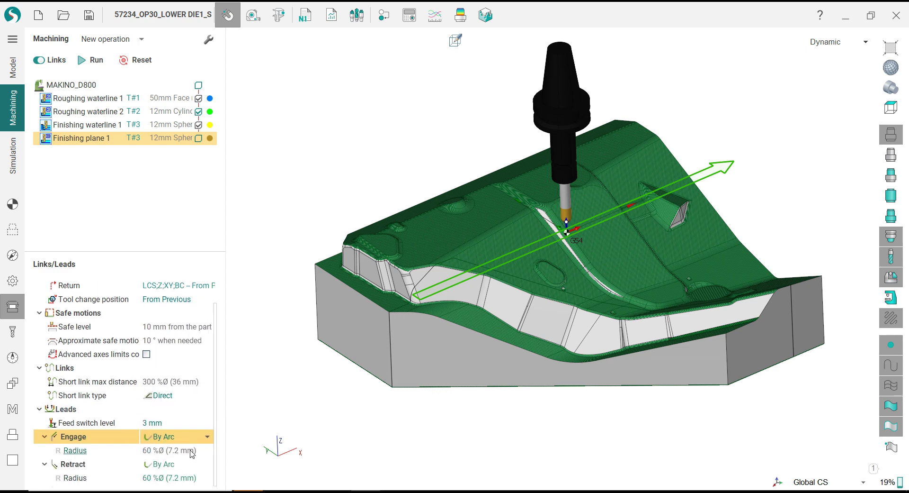
pyautogui.click(192, 451)
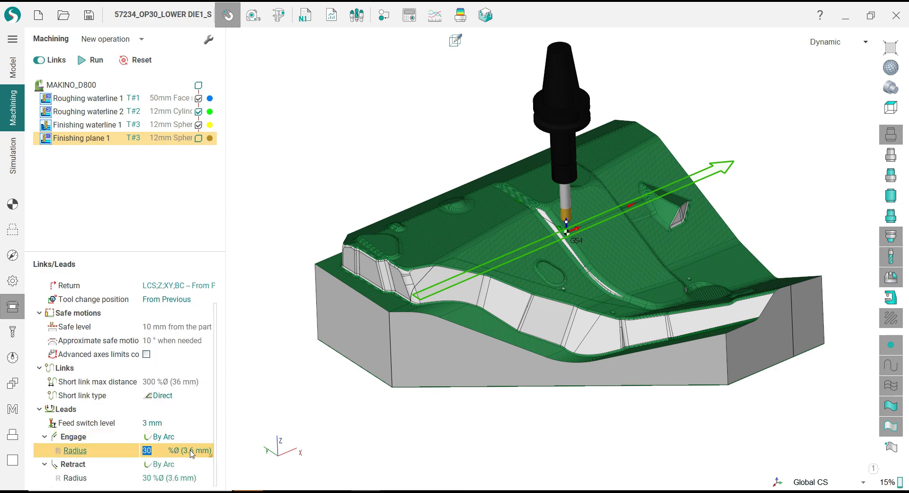
# - Calculate Finishing plane 1 and recolor its toolpath yellow
pyautogui.click(95, 60)
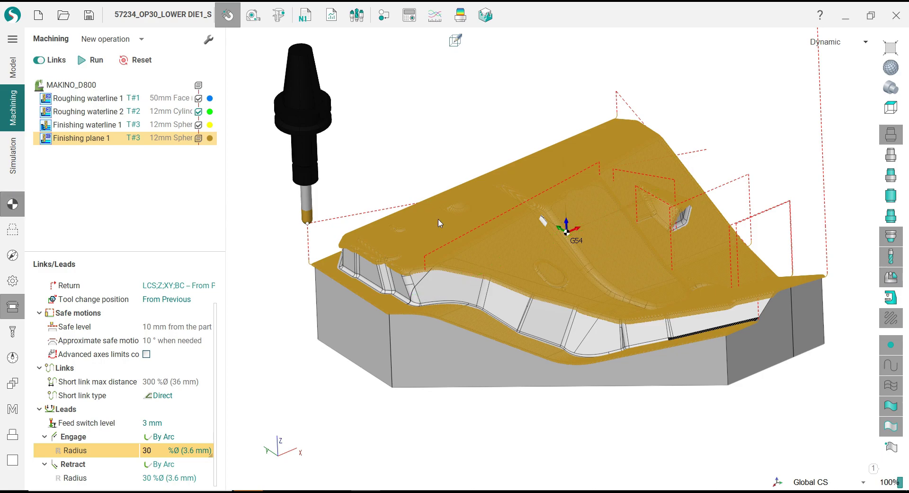
pyautogui.scroll(6, 635, 259)
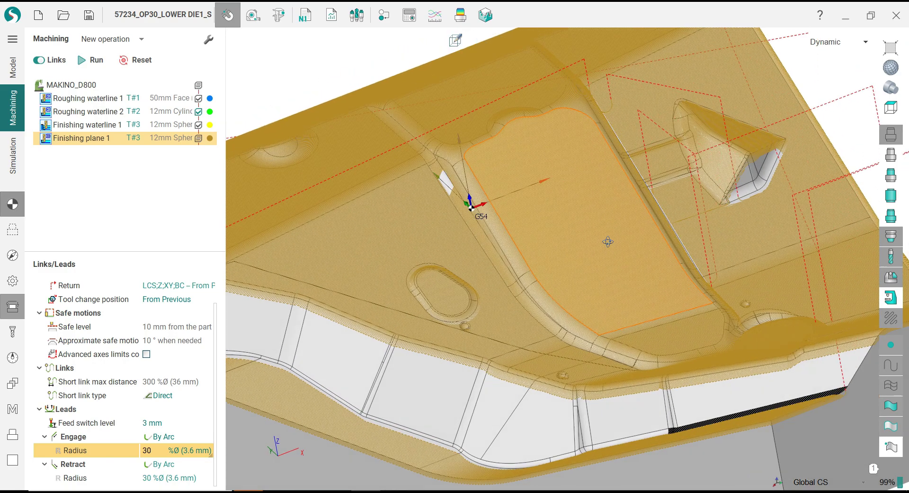
pyautogui.moveTo(608, 242); pyautogui.dragTo(652, 247, button='right')
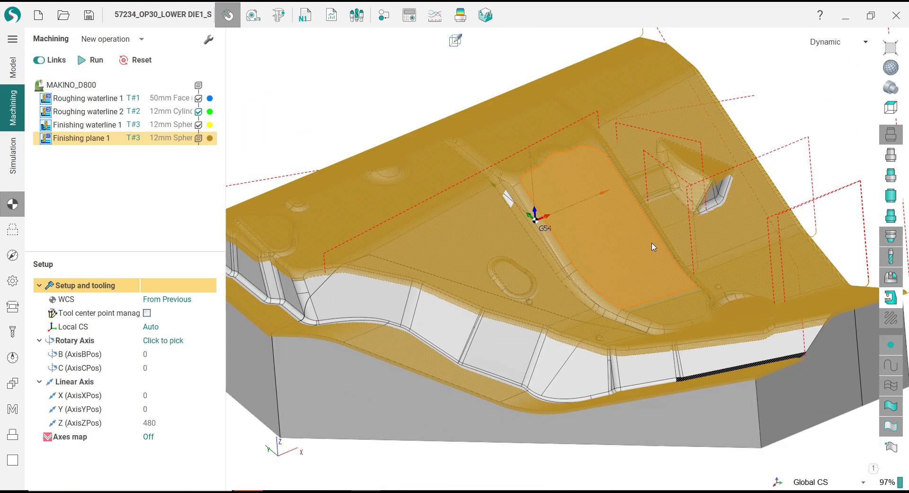
pyautogui.moveTo(583, 239); pyautogui.dragTo(226, 262, button='right')
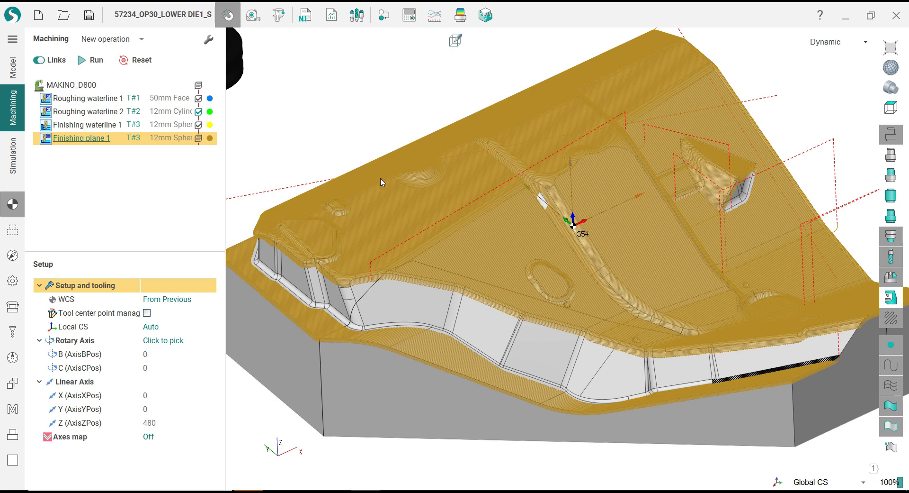
pyautogui.click(415, 158)
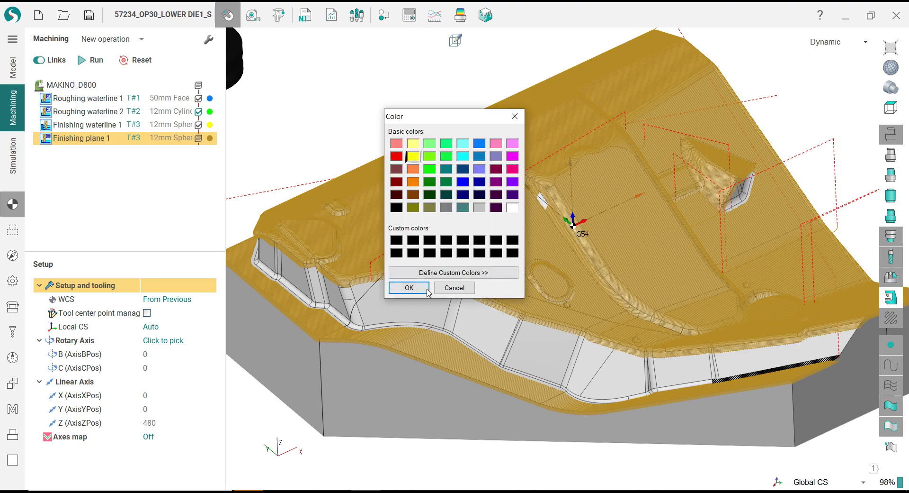
pyautogui.click(409, 288)
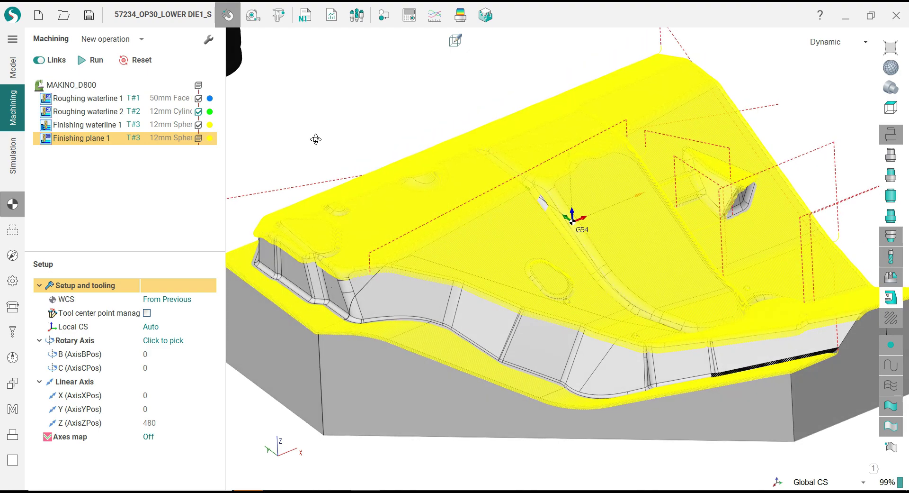
# - Examine the plane finishing passes around the corner pocket, the long ribs and the raised wedge for uncovered areas
pyautogui.scroll(3, 306, 266)
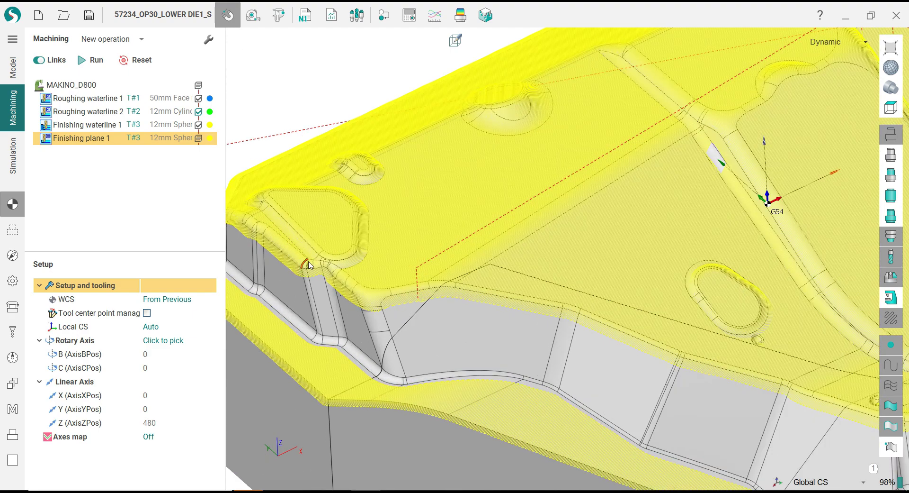
pyautogui.scroll(-4, 312, 263)
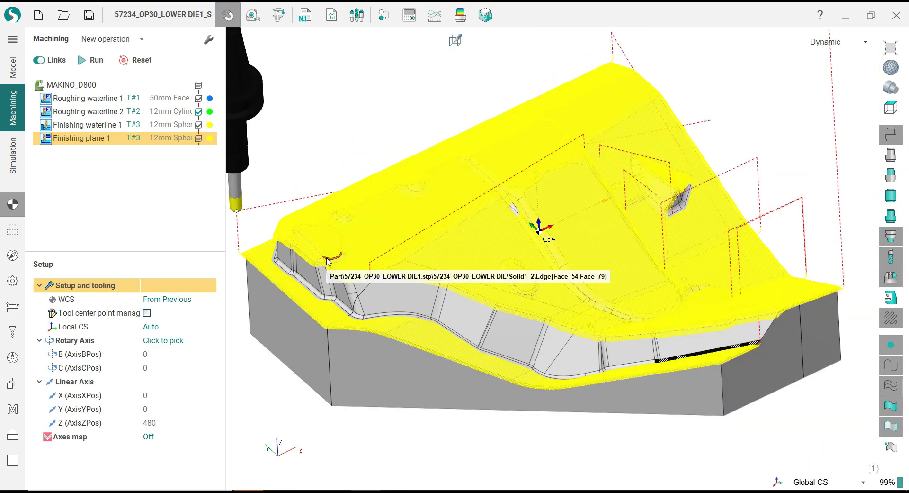
pyautogui.scroll(1, 651, 221)
pyautogui.scroll(5, 651, 220)
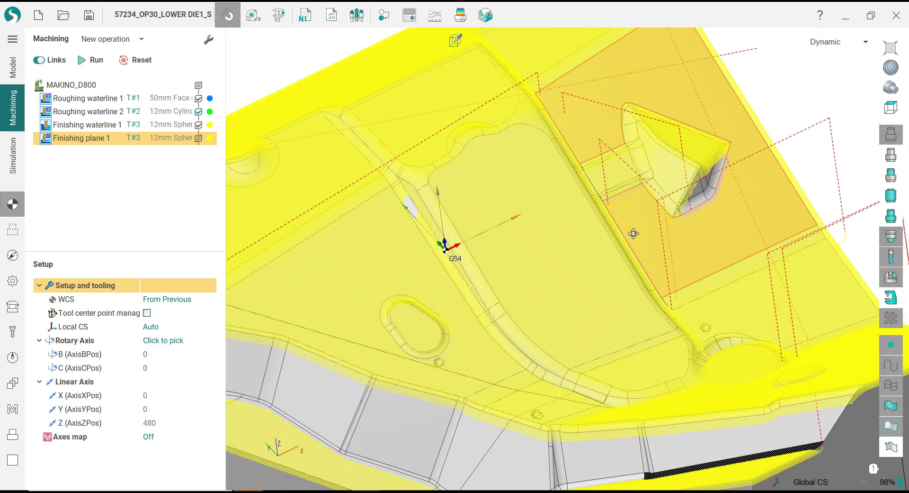
pyautogui.scroll(4, 640, 204)
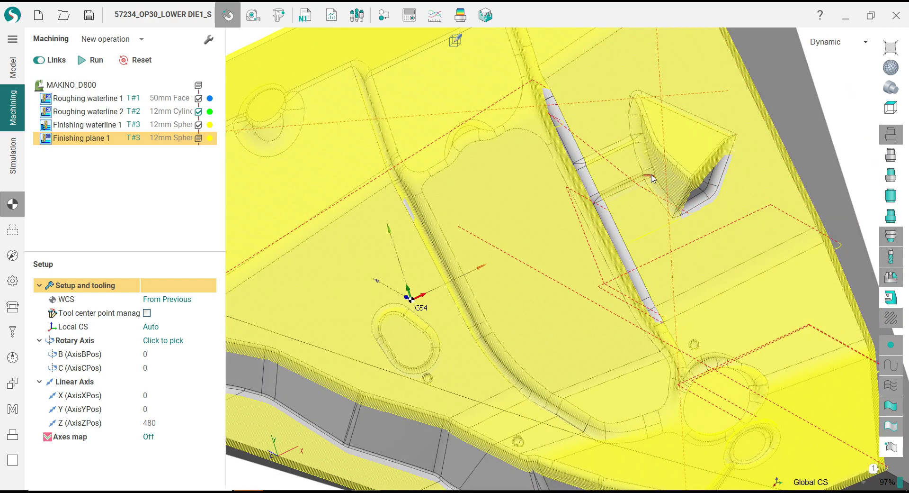
pyautogui.scroll(-6, 653, 178)
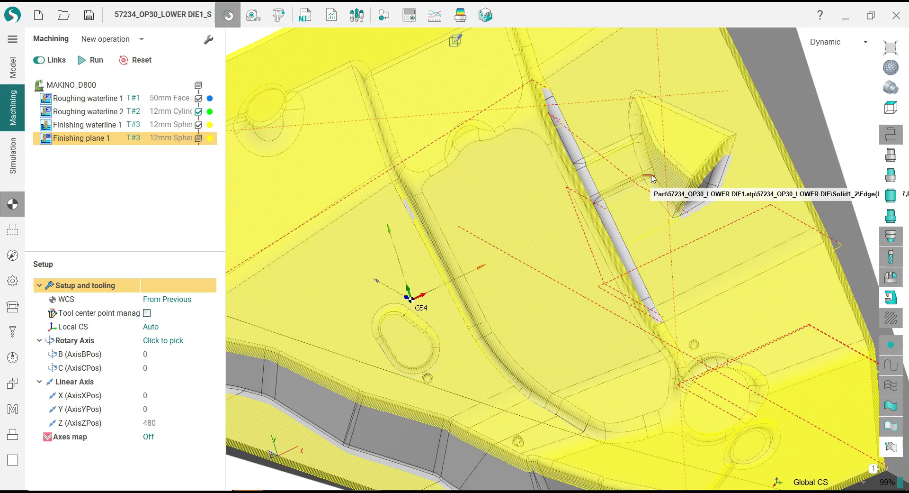
pyautogui.moveTo(653, 178); pyautogui.dragTo(607, 141, button='right')
pyautogui.scroll(-4, 607, 140)
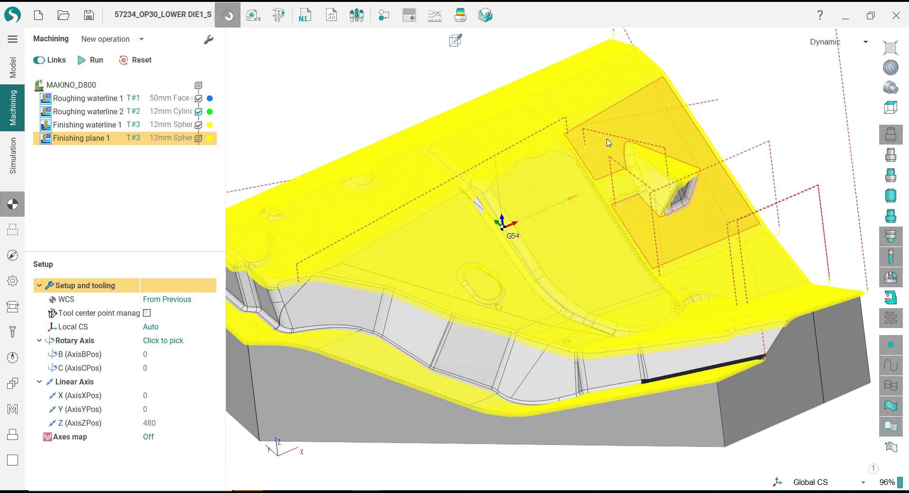
# - Recolor the Finishing waterline 1 toolpath cyan and compare it with the Finishing plane 1 toolpath
pyautogui.moveTo(401, 141); pyautogui.dragTo(322, 148, button='right')
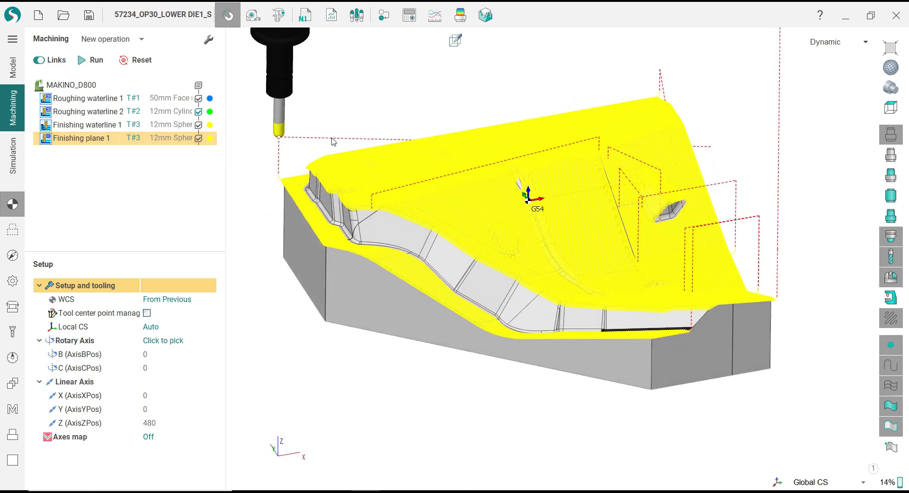
pyautogui.click(210, 125)
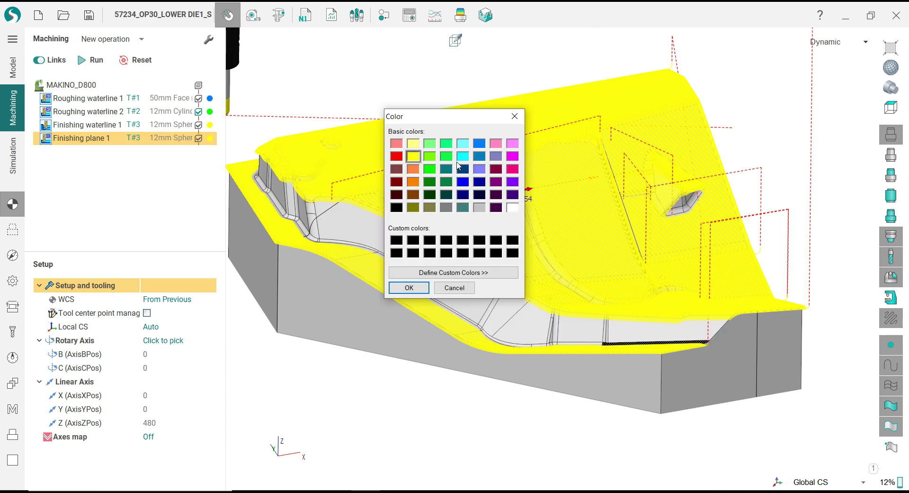
pyautogui.click(462, 157)
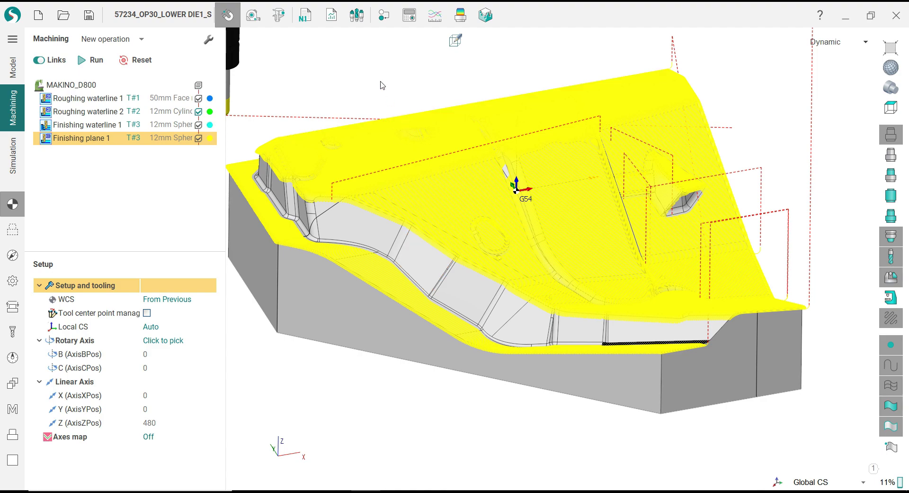
pyautogui.click(122, 126)
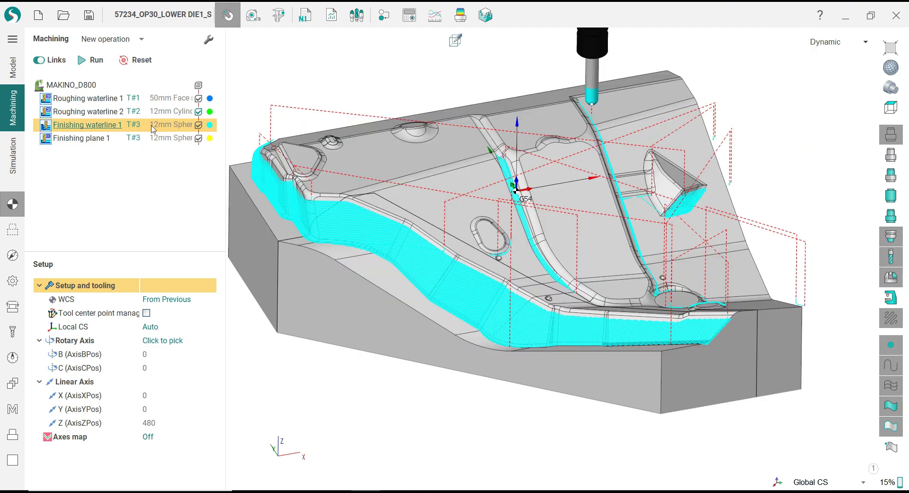
pyautogui.click(108, 138)
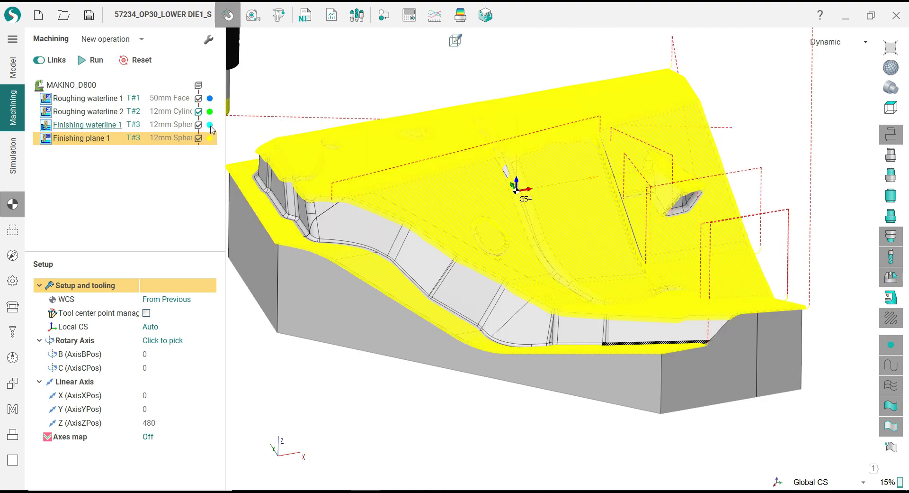
# - Examine how the waterline and plane finishing passes cover the raised wedge, the oval recess, the long rib and the side walls
pyautogui.scroll(10, 695, 218)
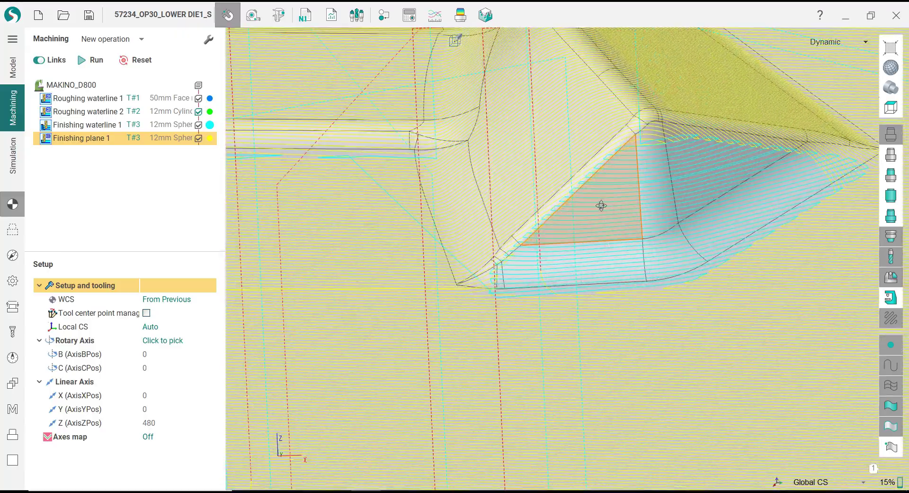
pyautogui.scroll(-10, 601, 206)
pyautogui.moveTo(601, 205); pyautogui.dragTo(551, 245, button='middle')
pyautogui.scroll(8, 459, 287)
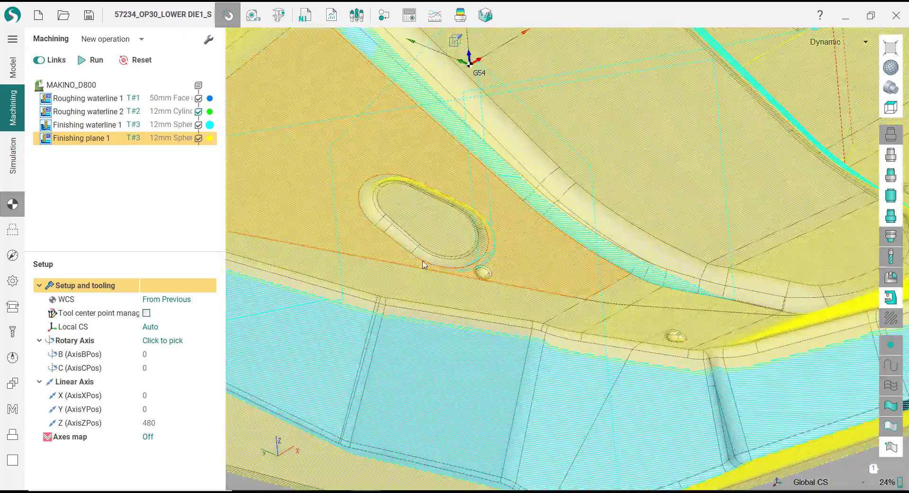
pyautogui.scroll(-8, 459, 288)
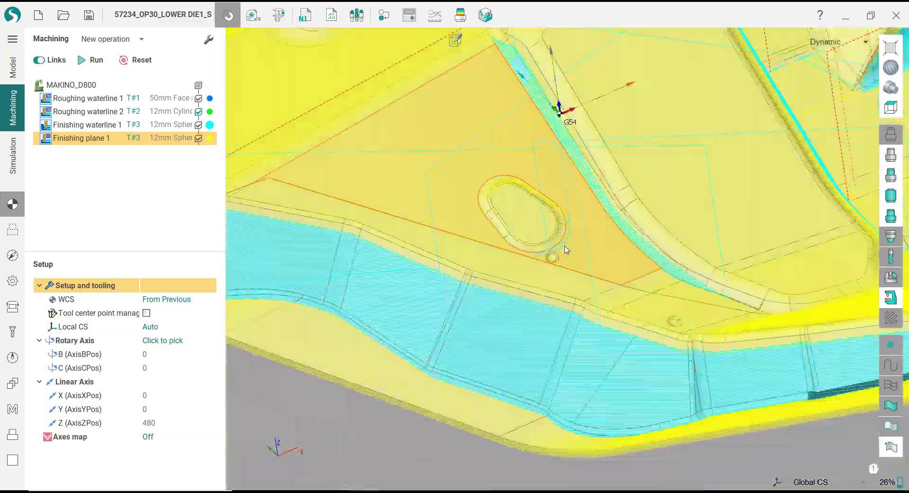
pyautogui.scroll(-5, 566, 250)
pyautogui.moveTo(567, 250); pyautogui.dragTo(356, 253, button='middle')
pyautogui.scroll(5, 361, 278)
pyautogui.scroll(3, 362, 278)
pyautogui.scroll(-5, 357, 253)
pyautogui.moveTo(311, 270); pyautogui.dragTo(246, 170, button='middle')
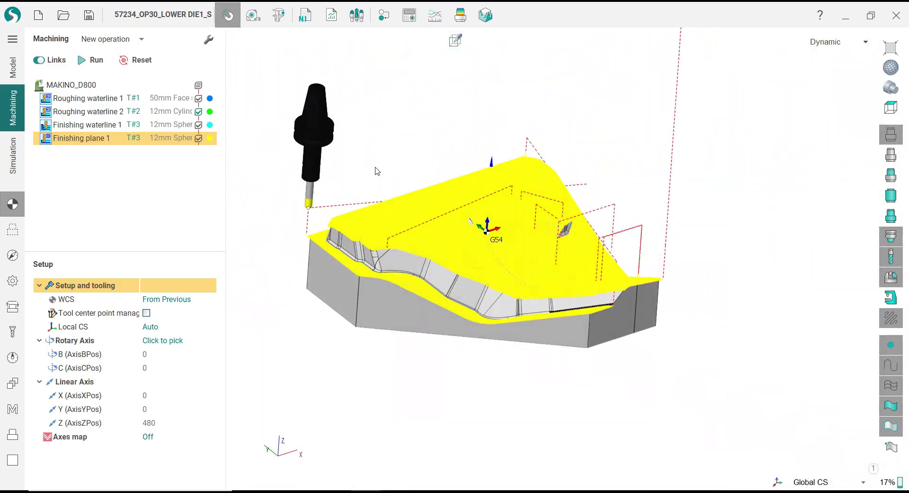
pyautogui.scroll(3, 377, 171)
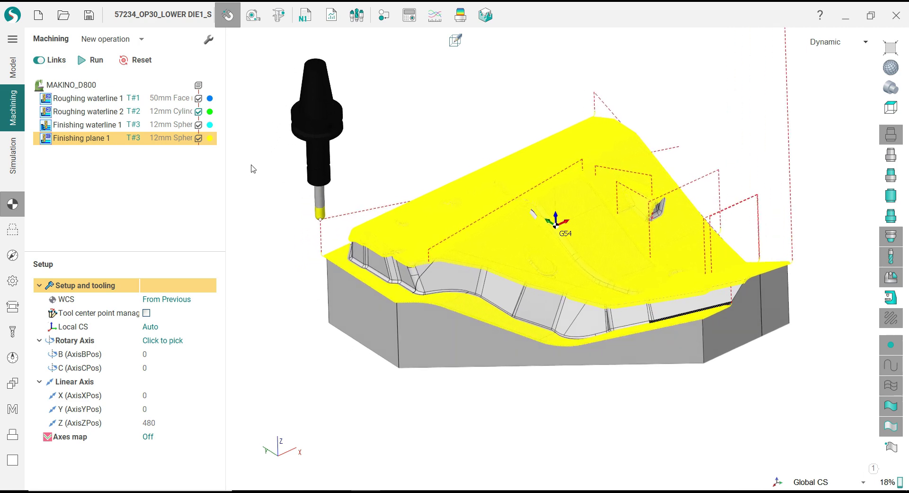
# - Run the machining simulation of Finishing plane 1 and increase its playback speed
pyautogui.click(13, 155)
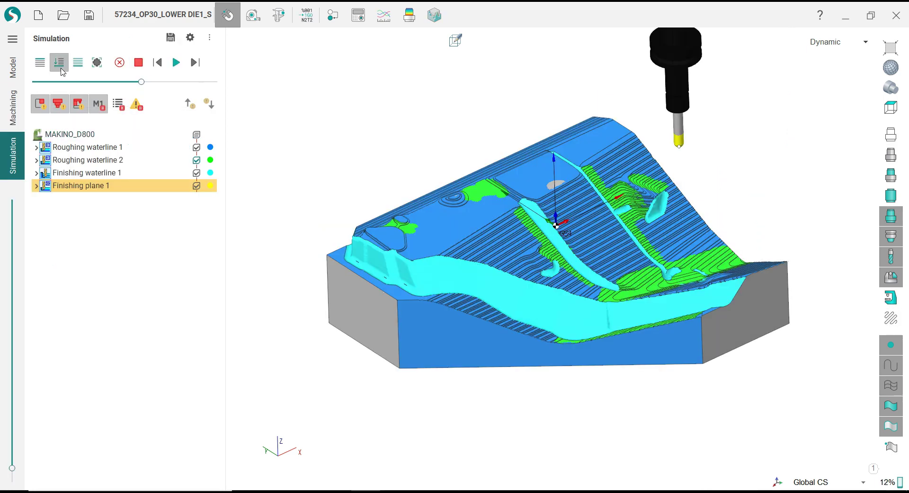
pyautogui.click(118, 80)
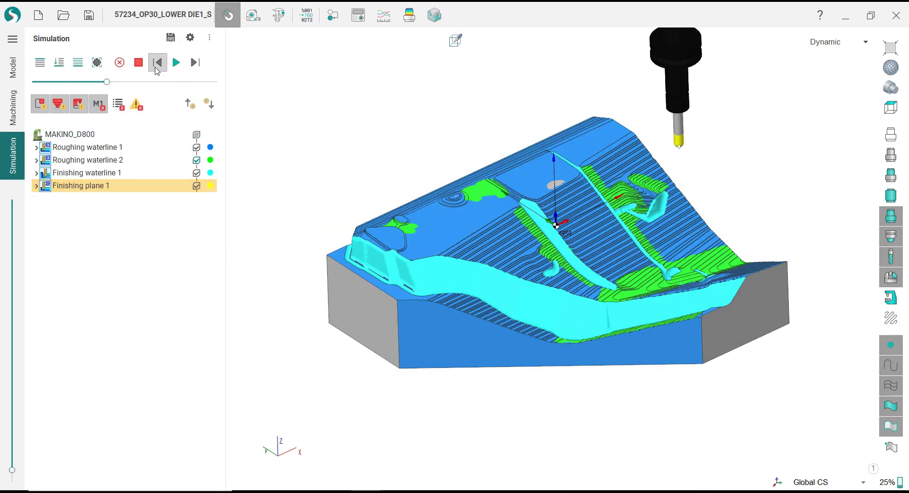
pyautogui.click(176, 62)
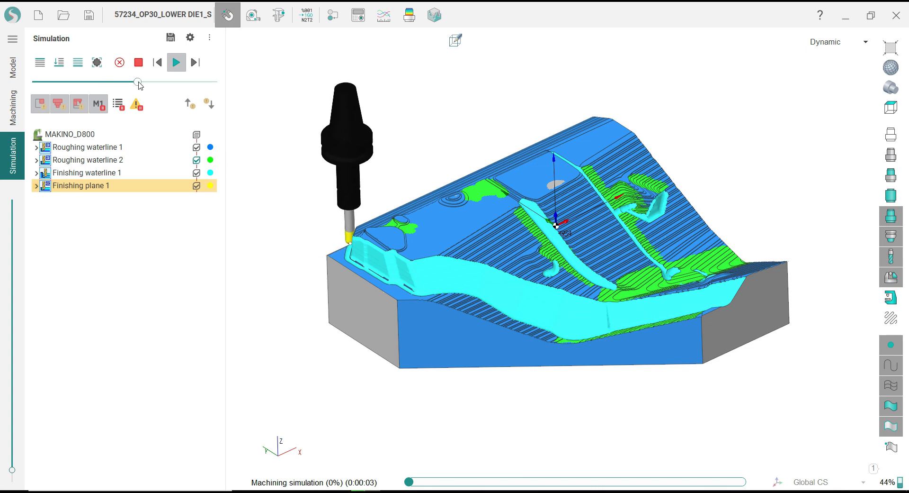
pyautogui.click(157, 83)
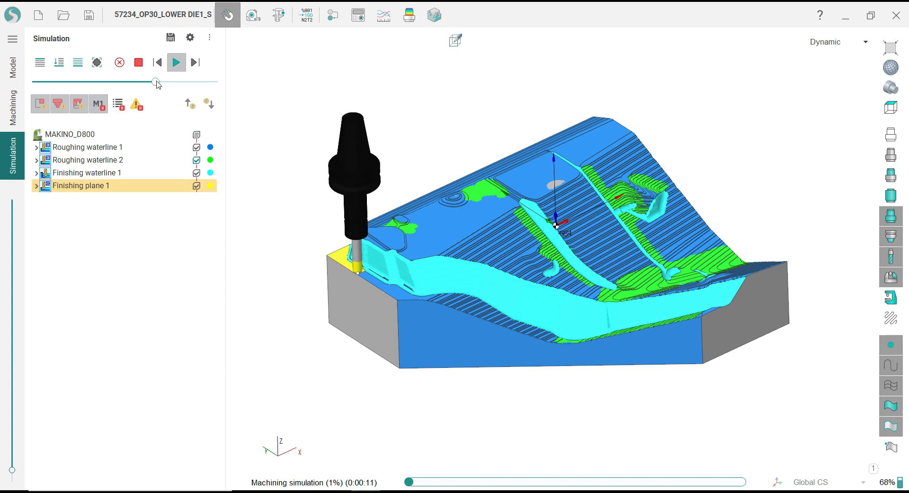
# - Inspect the simulated die with the stock deviation color map at a higher simulation speed, and restore the operation colors
pyautogui.click(409, 15)
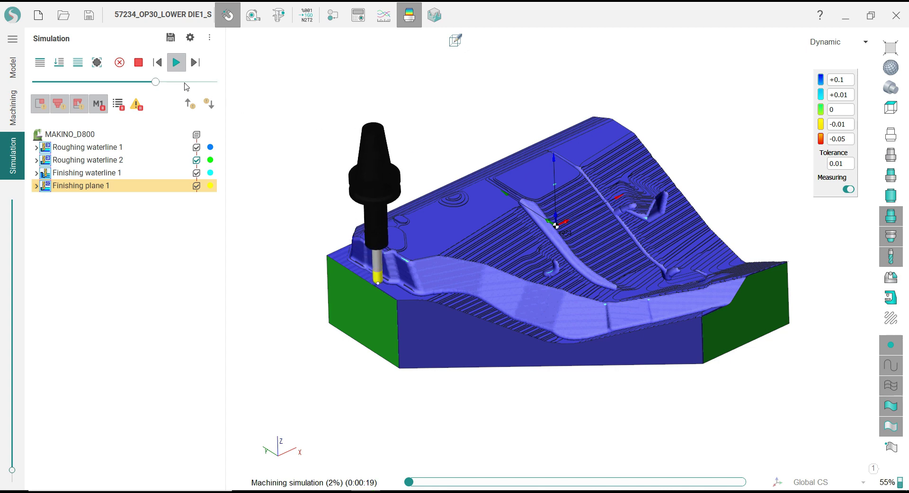
pyautogui.click(183, 81)
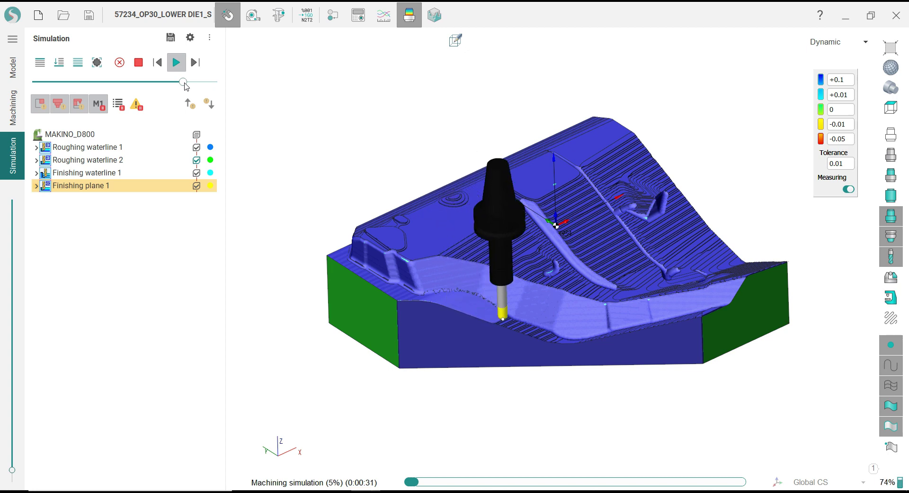
pyautogui.moveTo(184, 82); pyautogui.dragTo(200, 82)
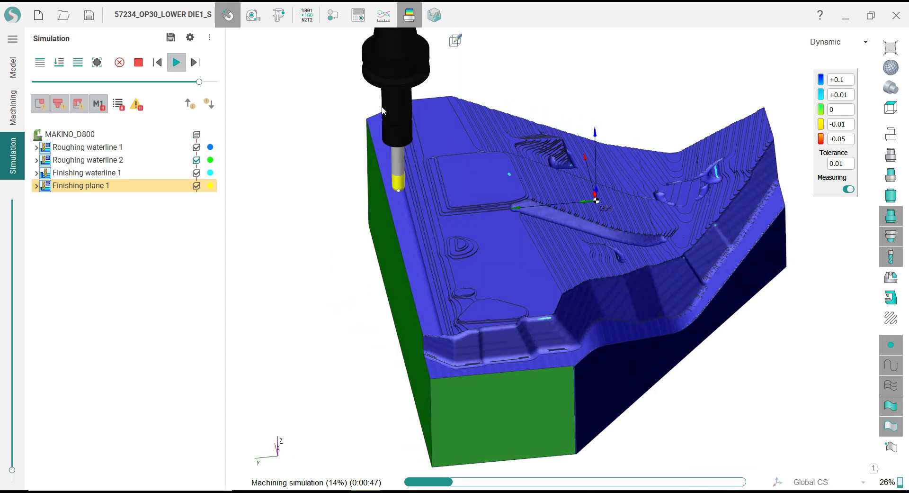
pyautogui.click(410, 17)
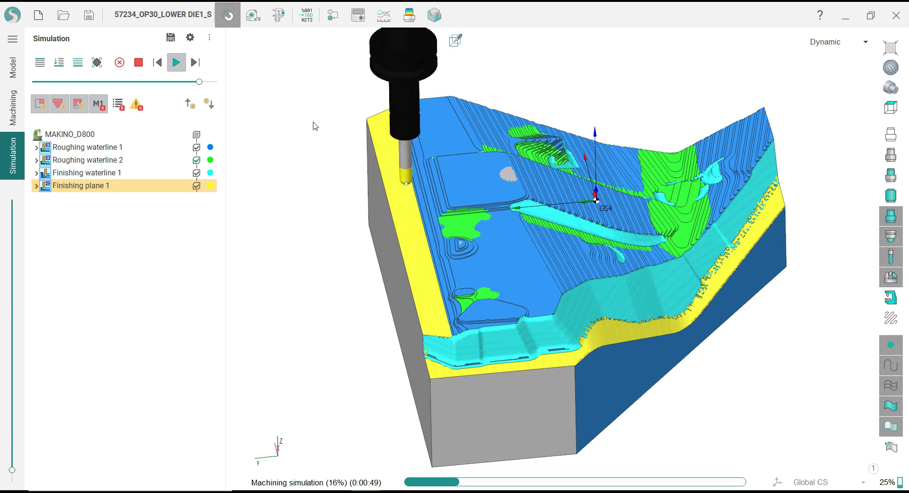
pyautogui.moveTo(281, 119); pyautogui.dragTo(257, 162, button='right')
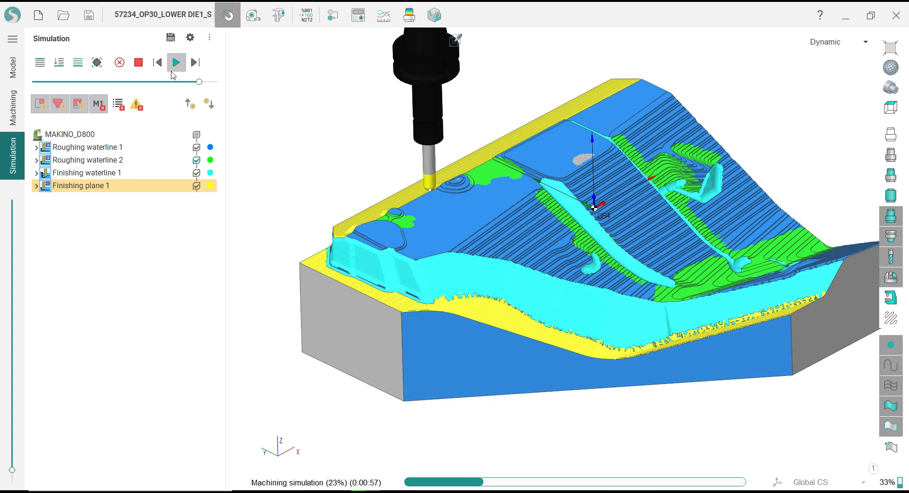
# - Copy the Finishing waterline 1 operation and paste the duplicate after Finishing plane 1
pyautogui.click(21, 117)
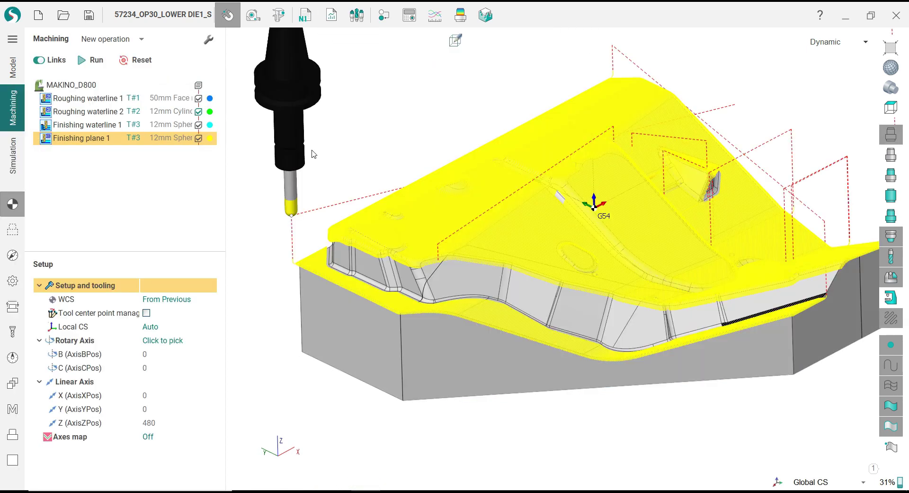
pyautogui.click(97, 126)
pyautogui.rightClick(97, 126)
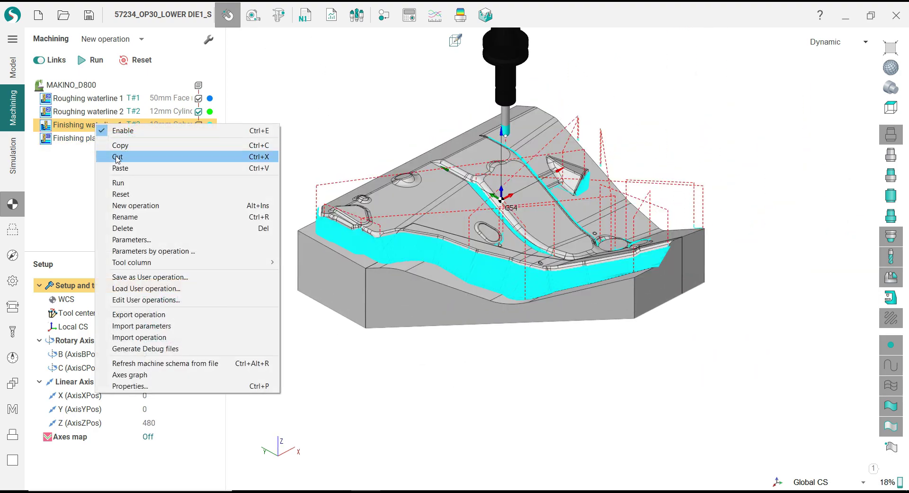
pyautogui.click(106, 143)
pyautogui.rightClick(97, 141)
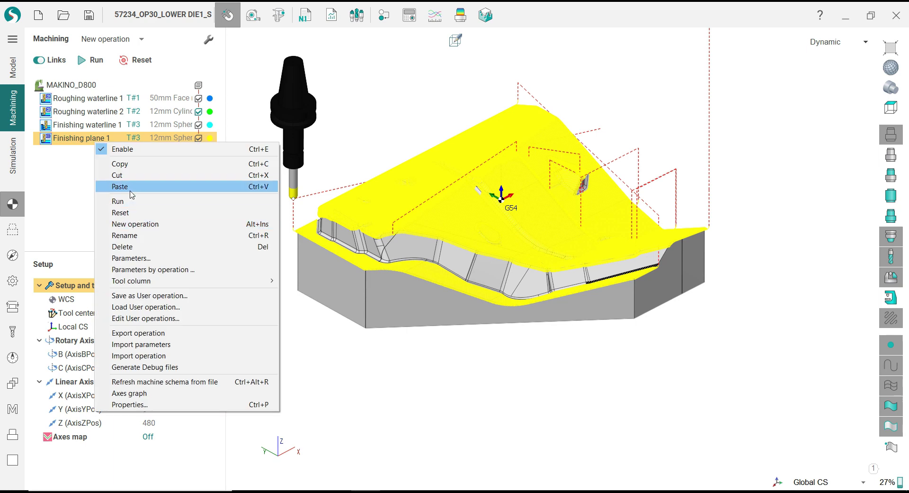
pyautogui.click(120, 186)
pyautogui.click(97, 151)
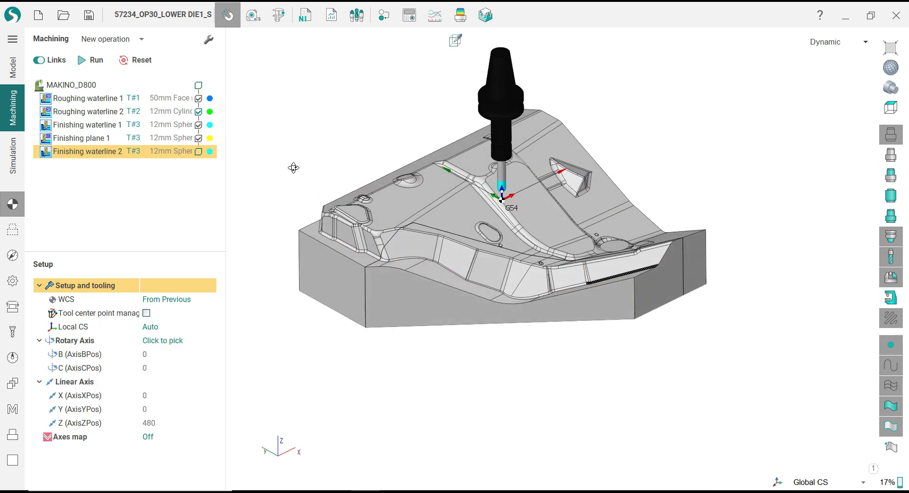
# - Assign the 6mm Spherical mill, tool number 19, to Finishing waterline 2 and recolor the operation green
pyautogui.click(13, 331)
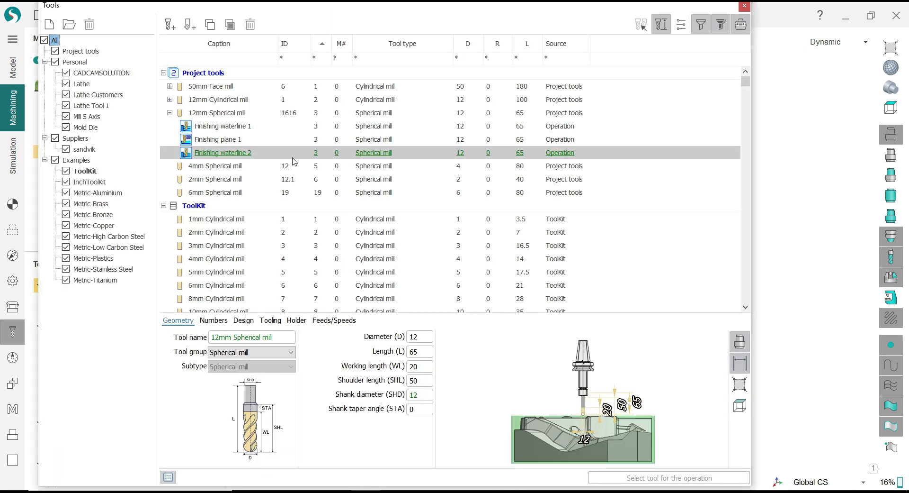
pyautogui.click(198, 193)
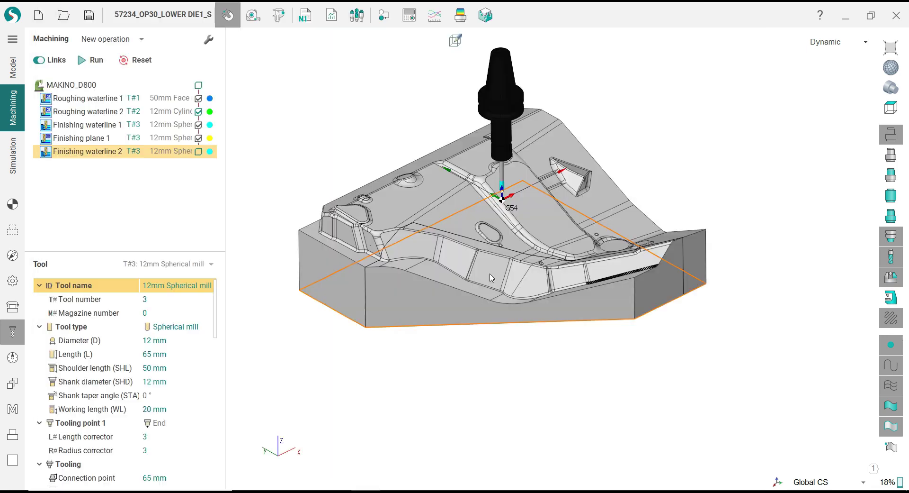
pyautogui.click(630, 477)
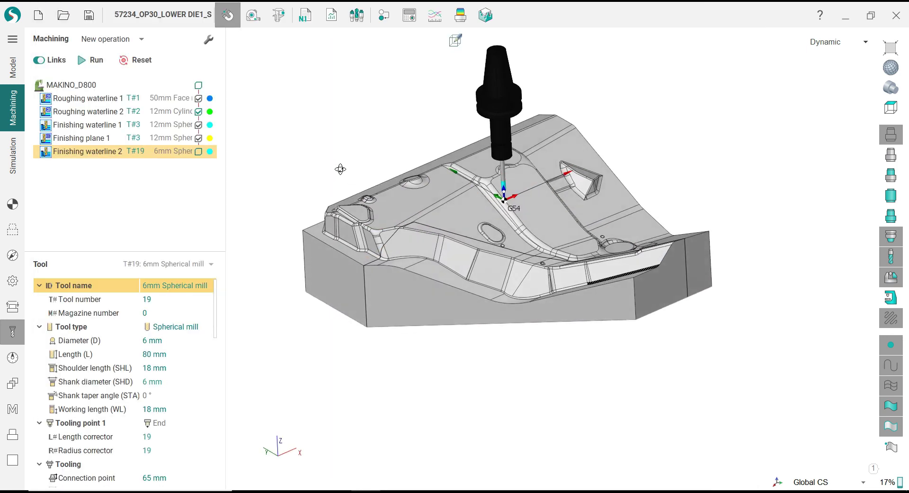
pyautogui.moveTo(346, 174); pyautogui.dragTo(341, 170, button='right')
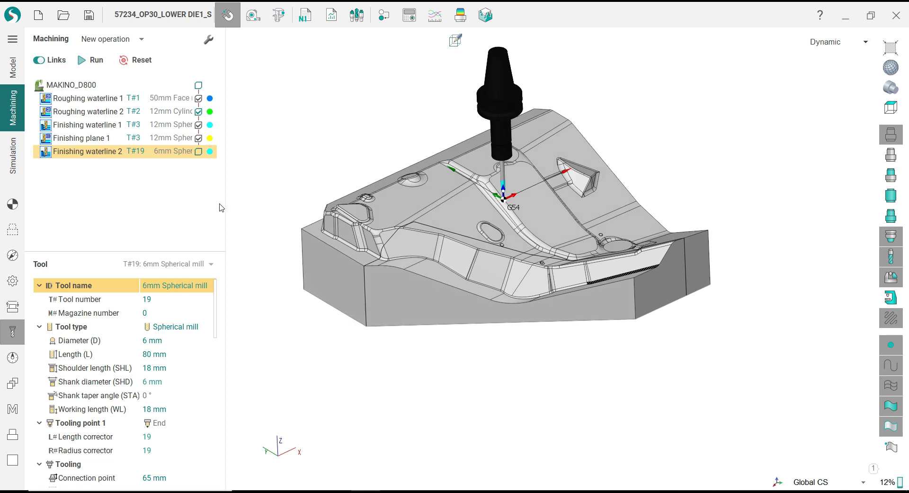
pyautogui.click(210, 152)
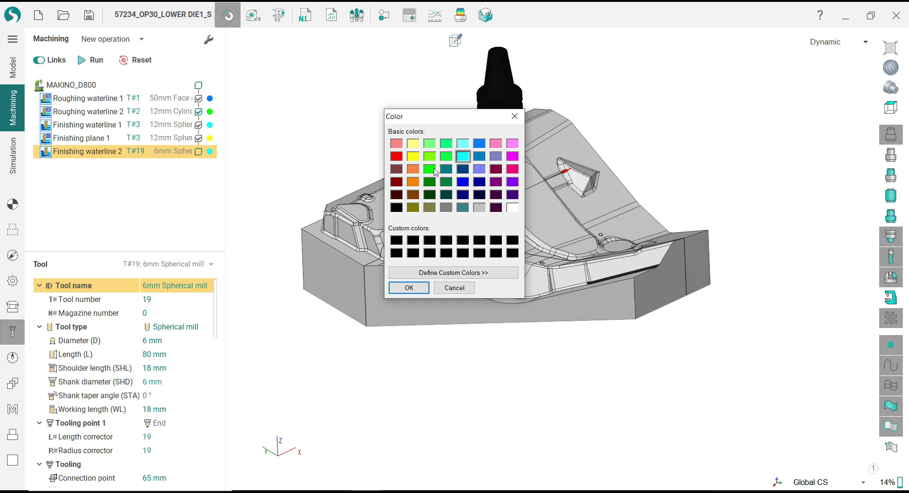
pyautogui.click(423, 287)
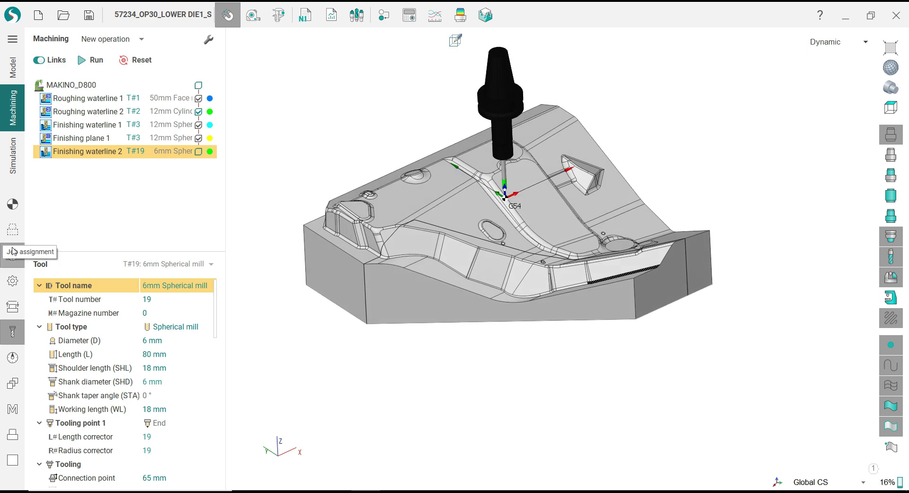
# - Open the item properties of the joined-curve job zone in Finishing waterline 2, check its stock setting and accept the properties
pyautogui.click(14, 232)
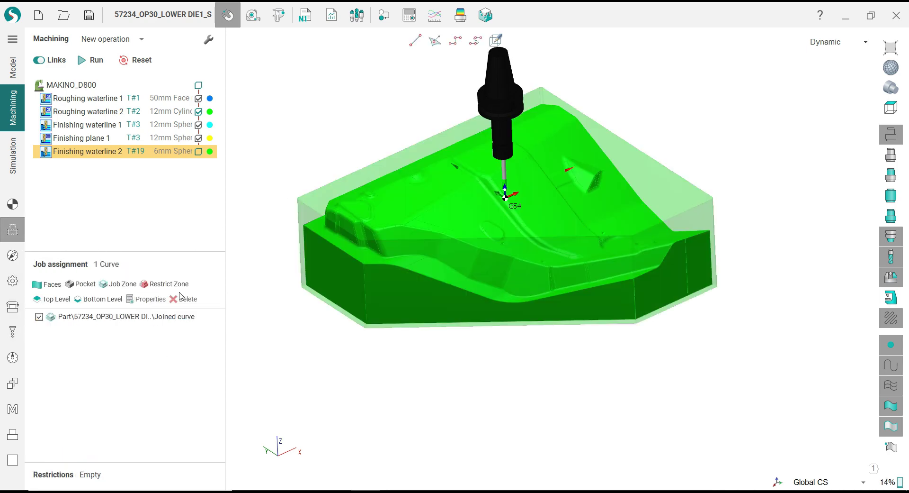
pyautogui.click(62, 315)
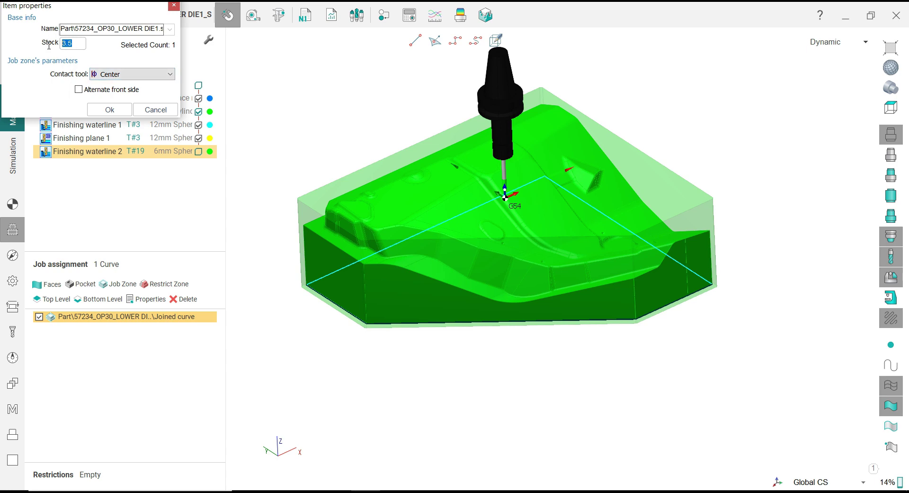
pyautogui.click(122, 109)
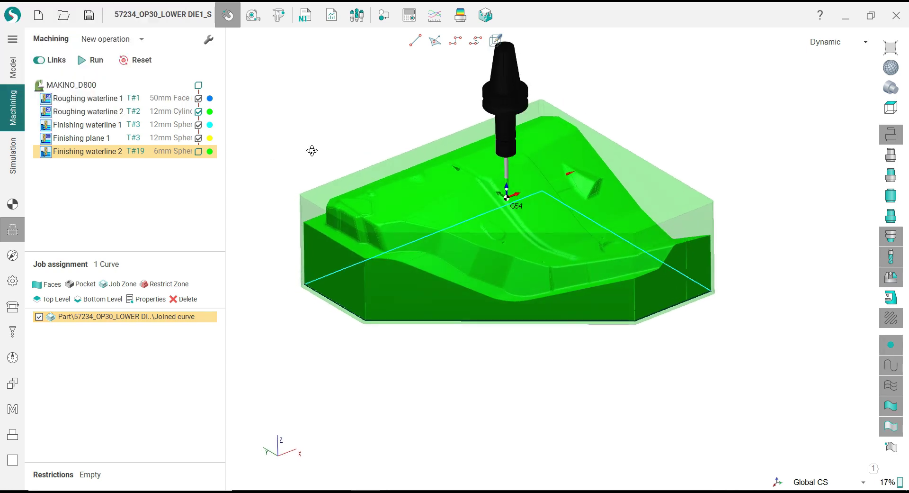
# - Set the radial and axial stock of Finishing waterline 2 to 0 mm and calculate its toolpath
pyautogui.click(13, 254)
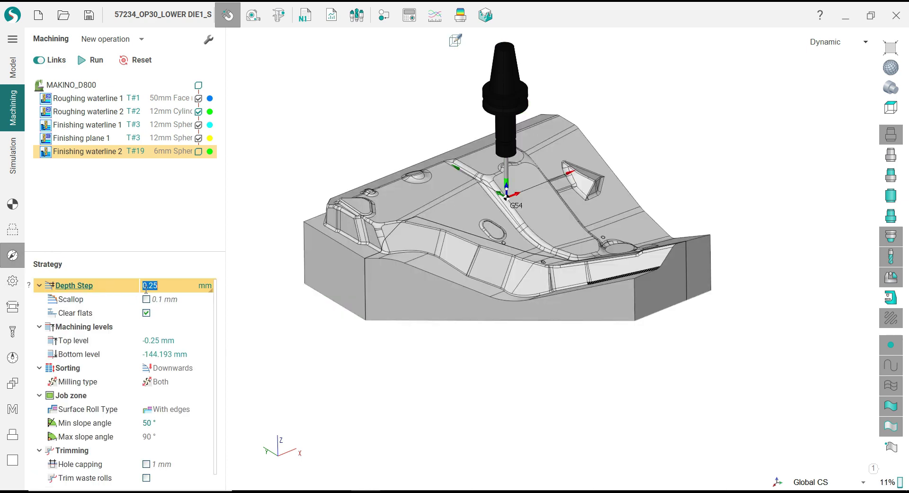
pyautogui.click(13, 280)
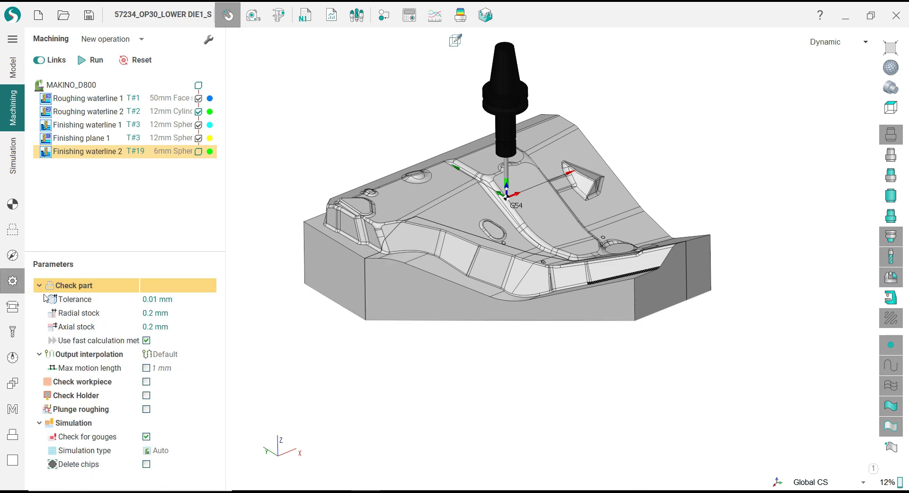
pyautogui.click(178, 315)
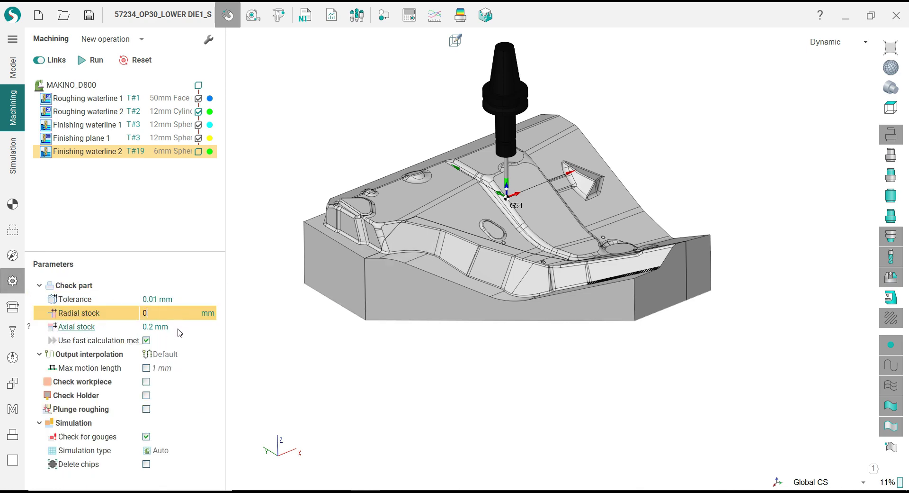
pyautogui.write('0')
pyautogui.click(180, 332)
pyautogui.click(178, 312)
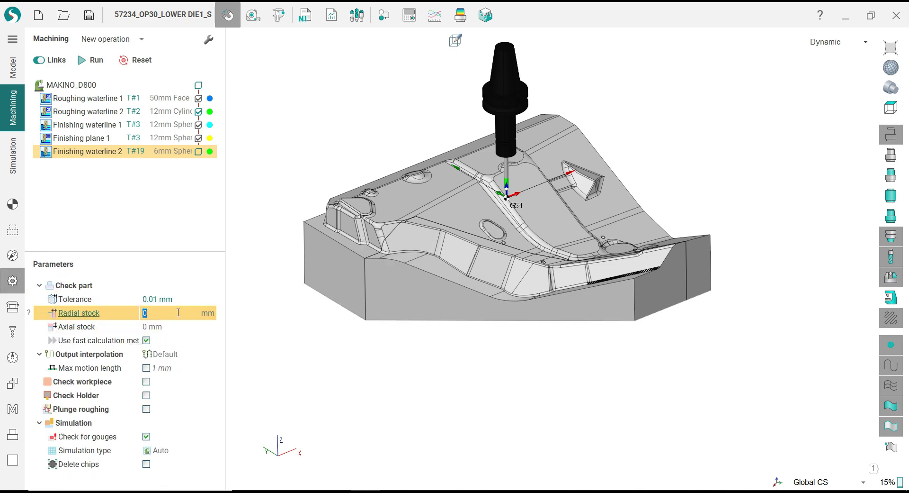
pyautogui.click(97, 62)
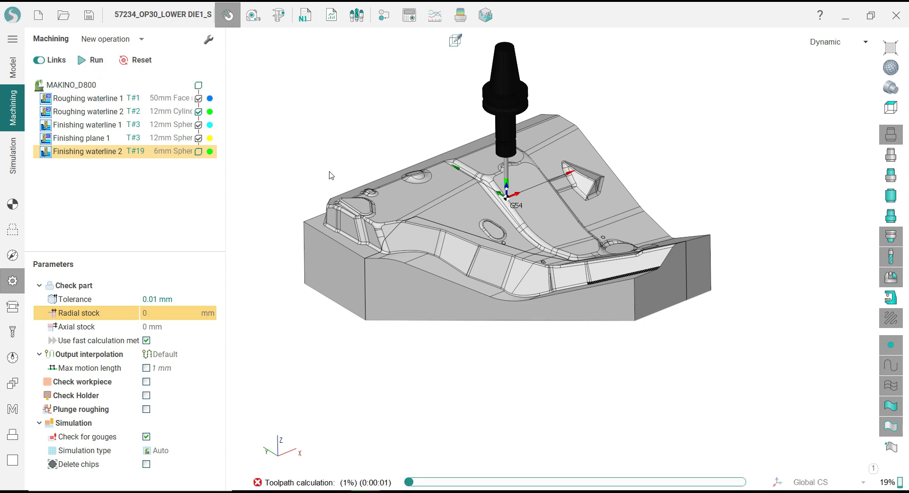
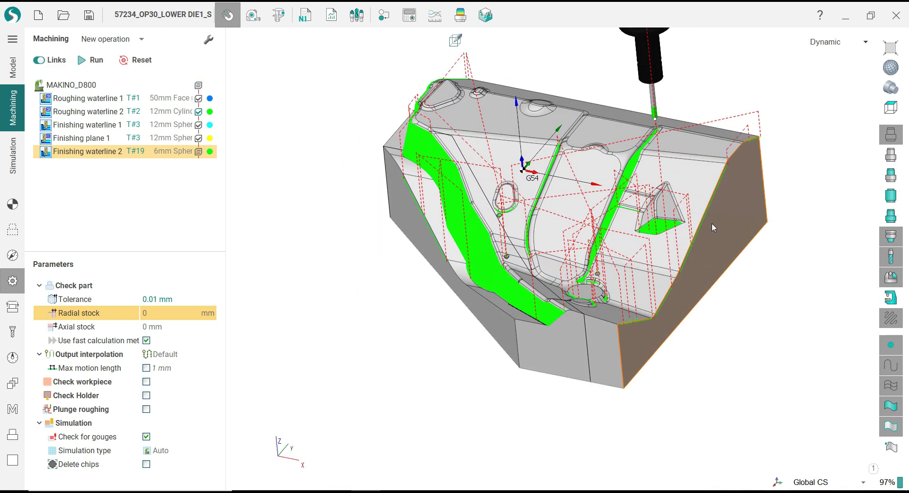
# - Examine the calculated Finishing waterline 2 toolpath on the die's steep walls and along its outer edges
pyautogui.moveTo(710, 226); pyautogui.dragTo(654, 245, button='right')
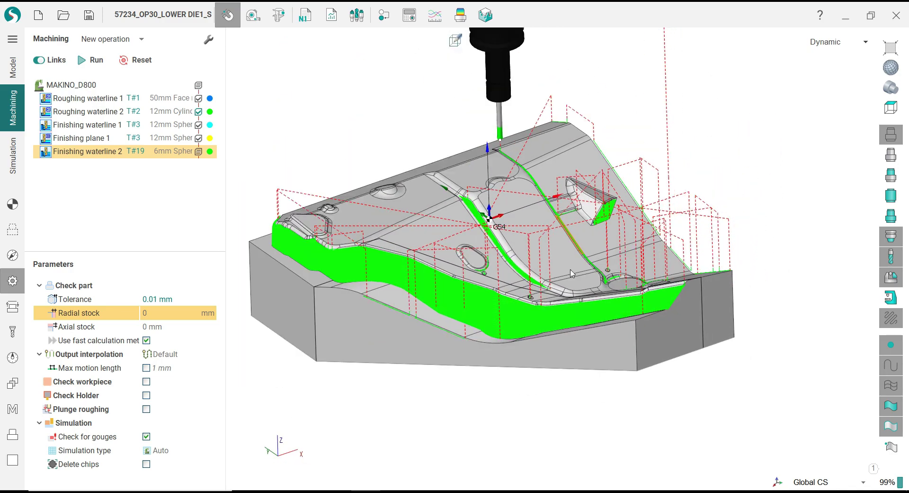
pyautogui.scroll(3, 674, 323)
pyautogui.moveTo(675, 316); pyautogui.dragTo(506, 249, button='right')
pyautogui.scroll(-5, 660, 317)
pyautogui.scroll(5, 345, 268)
pyautogui.scroll(-5, 390, 276)
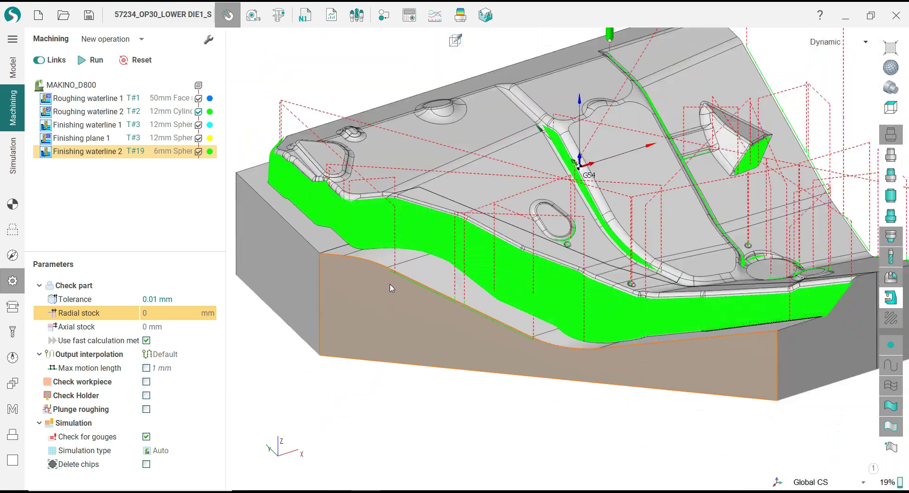
pyautogui.moveTo(390, 276); pyautogui.dragTo(265, 209, button='right')
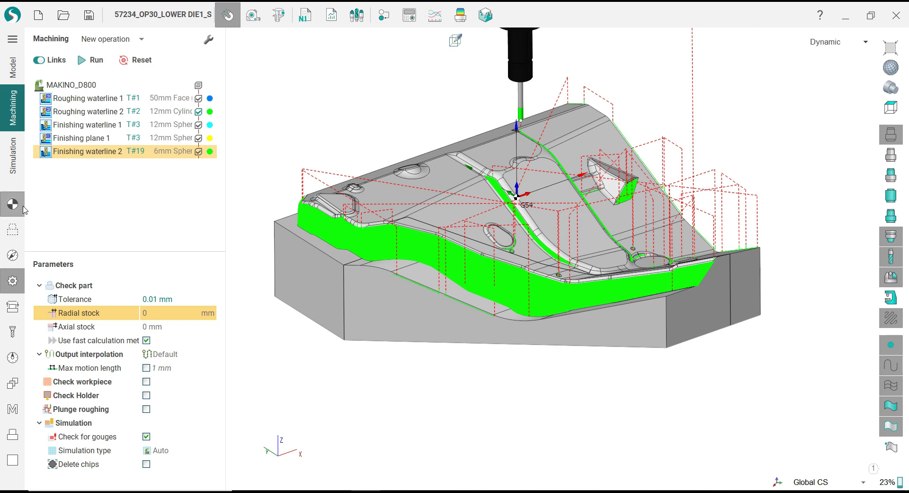
# - Edit the stock of the joined-curve job zone in Finishing waterline 2 and recalculate the toolpath
pyautogui.click(12, 232)
pyautogui.click(126, 317)
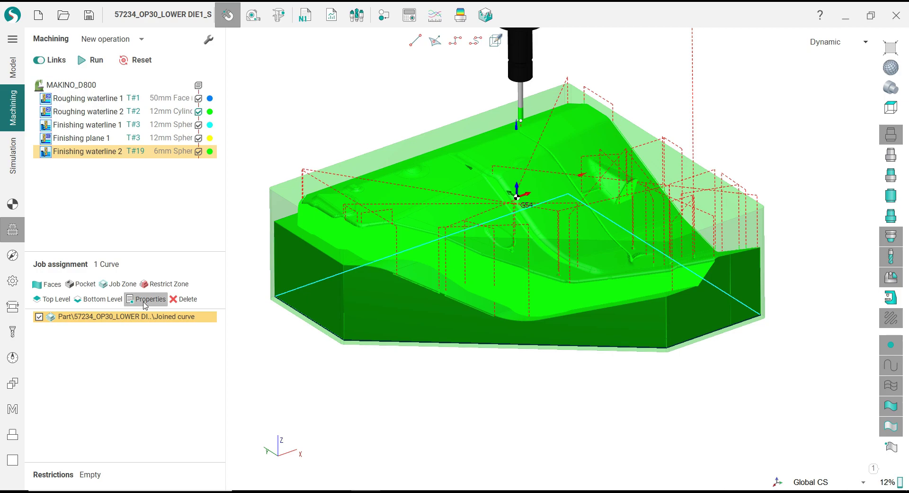
pyautogui.click(144, 302)
pyautogui.moveTo(262, 149)
pyautogui.mouseDown(button='right')
pyautogui.moveTo(293, 219)
pyautogui.moveTo(260, 146)
pyautogui.moveTo(267, 134)
pyautogui.moveTo(259, 146)
pyautogui.mouseUp(button='right')
pyautogui.click(62, 44)
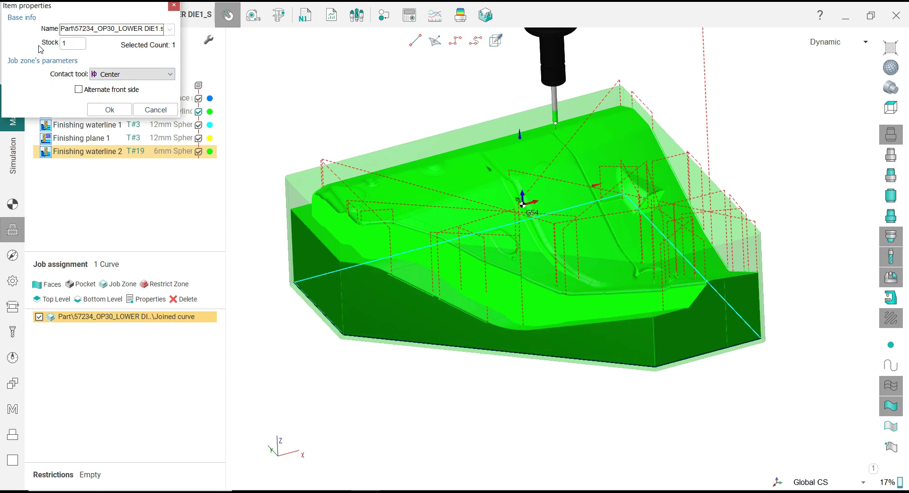
pyautogui.click(110, 111)
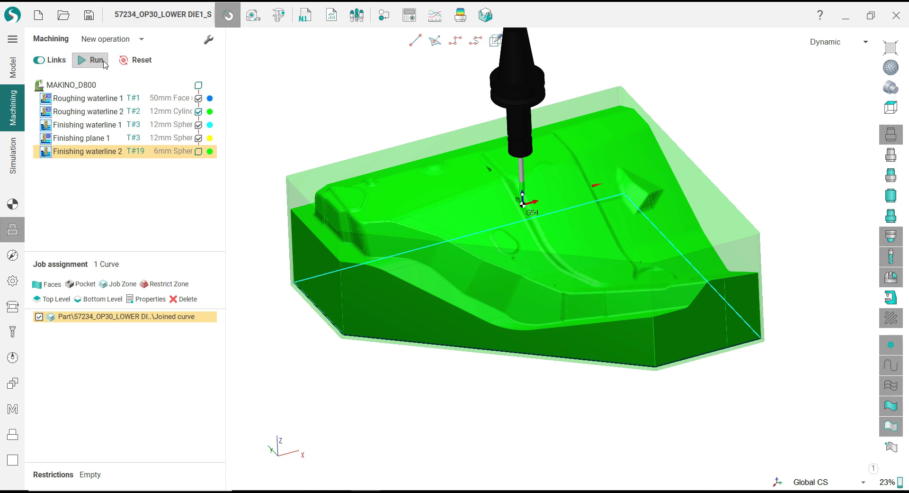
pyautogui.click(91, 60)
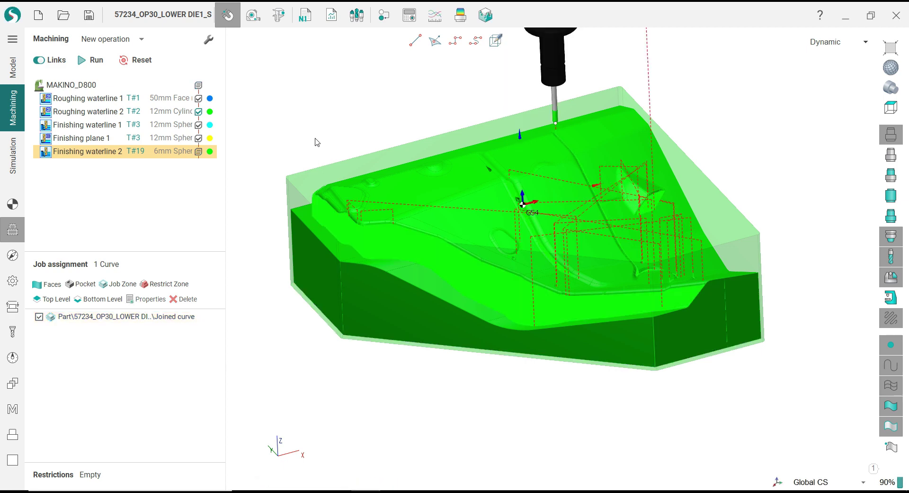
# - Show the part with the recalculated toolpath and examine the pass spacing on the long sloped side wall
pyautogui.click(13, 204)
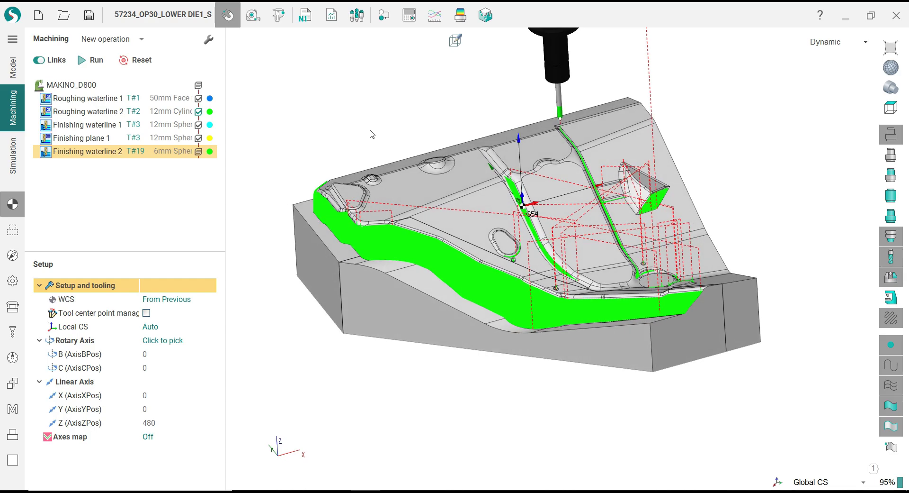
pyautogui.scroll(5, 531, 306)
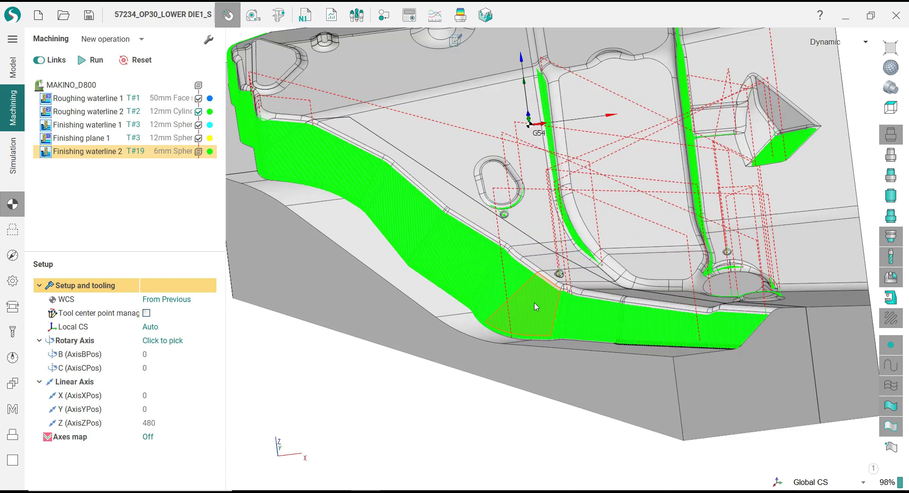
pyautogui.scroll(5, 568, 290)
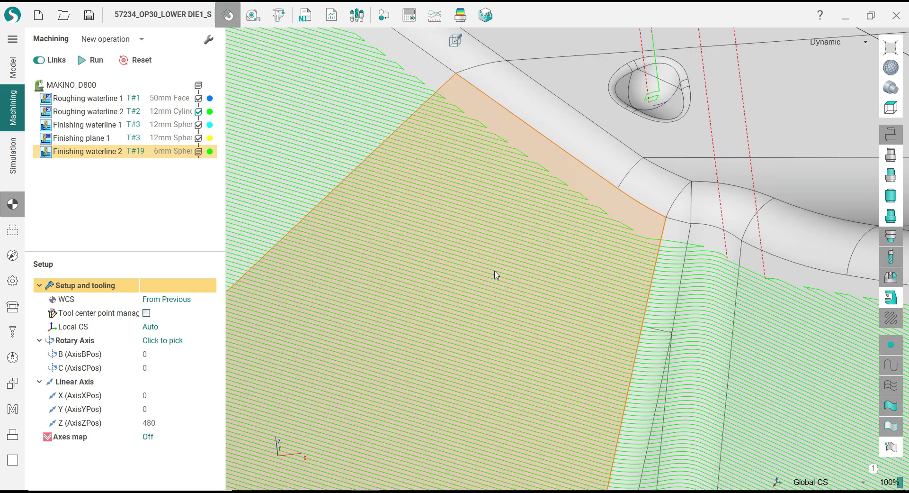
pyautogui.scroll(-5, 495, 274)
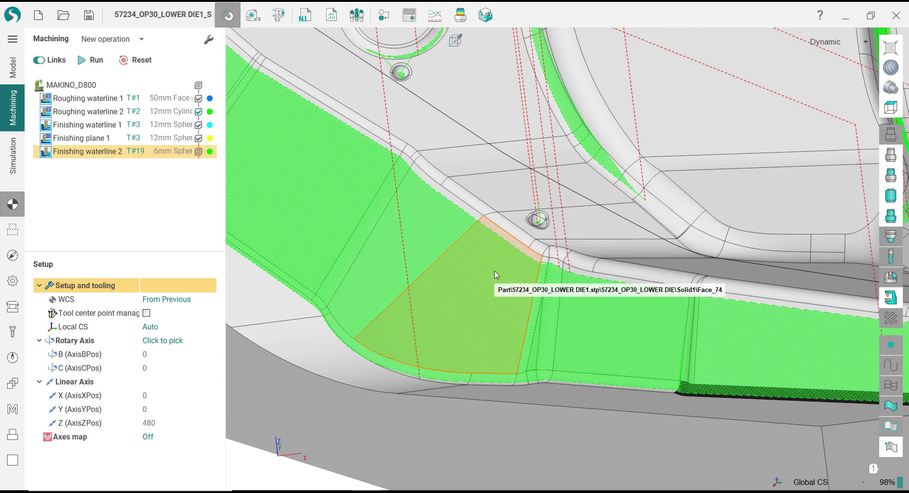
pyautogui.scroll(-5, 454, 276)
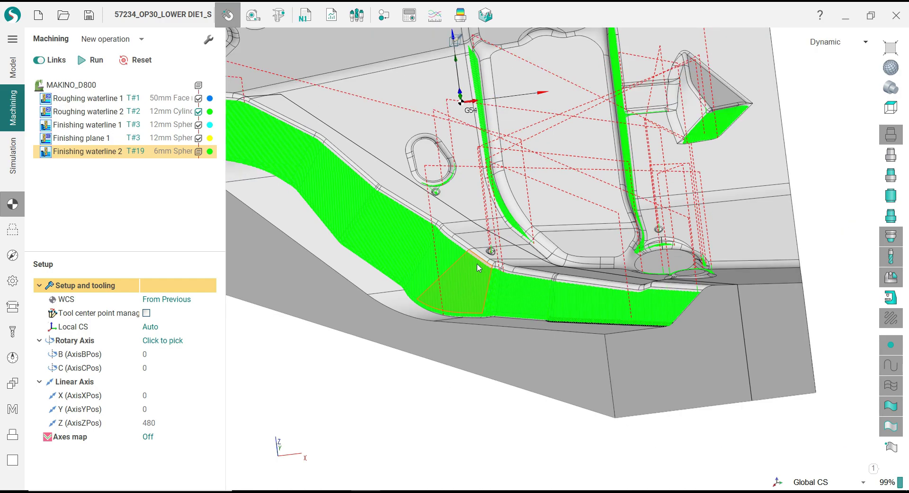
# - Inspect the waterline passes around the two round recesses near the end of the die
pyautogui.scroll(6, 693, 281)
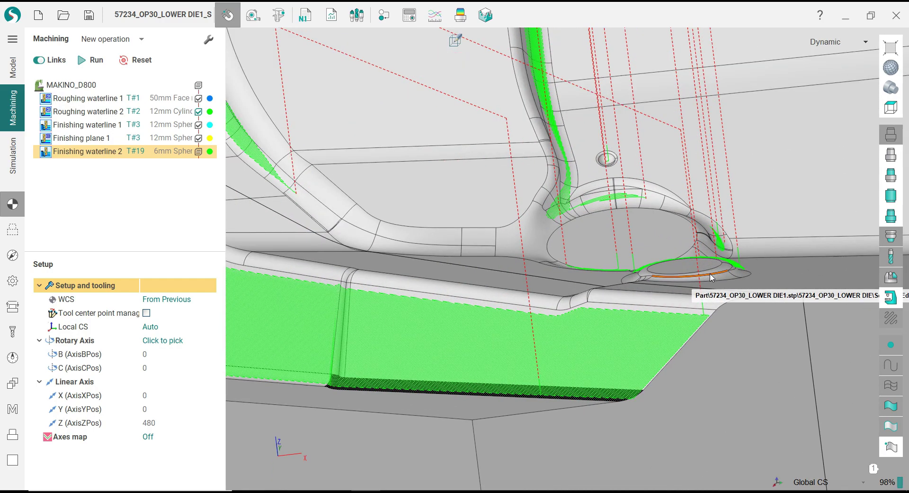
pyautogui.scroll(3, 706, 279)
pyautogui.moveTo(682, 290); pyautogui.dragTo(646, 331, button='right')
pyautogui.scroll(-4, 648, 347)
pyautogui.moveTo(524, 282); pyautogui.dragTo(625, 204, button='right')
pyautogui.scroll(6, 638, 183)
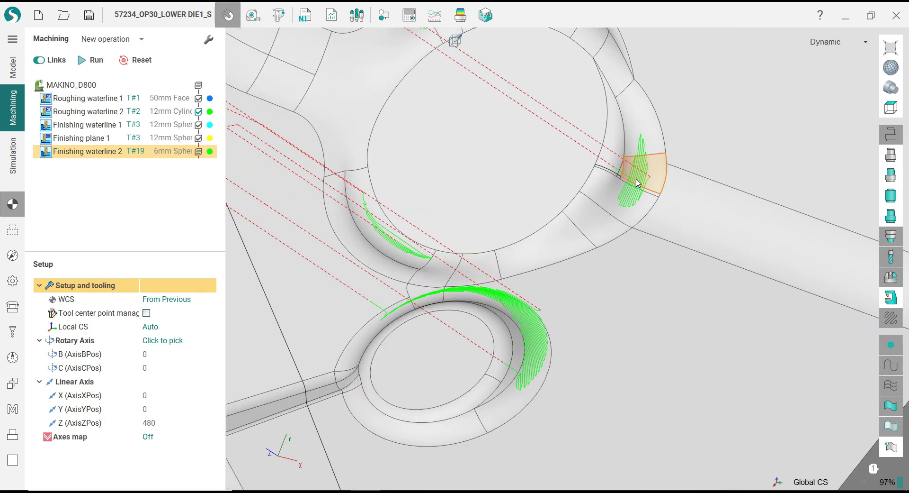
pyautogui.scroll(2, 638, 183)
pyautogui.scroll(-8, 638, 182)
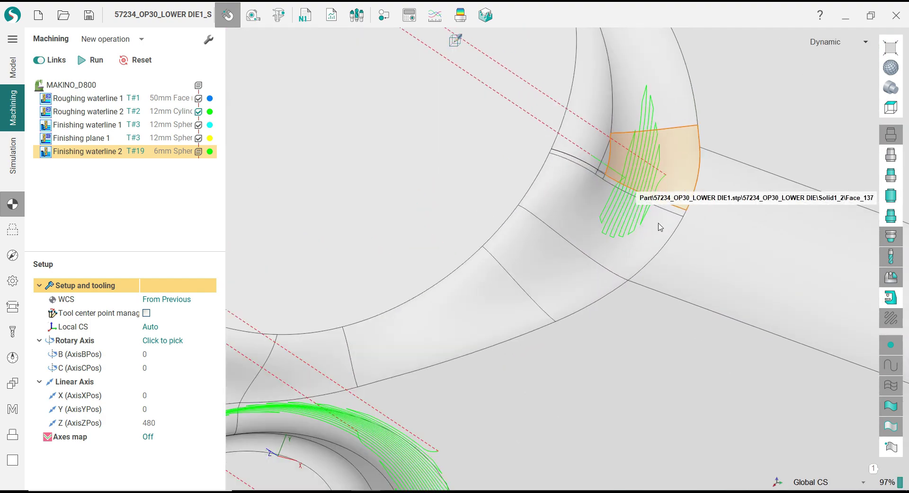
pyautogui.scroll(-6, 656, 239)
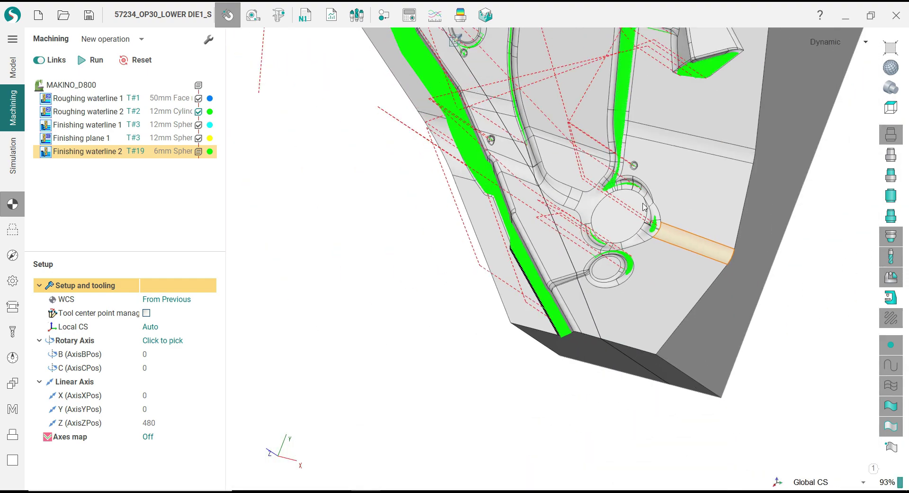
# - Inspect the waterline passes on the long curved fillet beside the G54 origin
pyautogui.moveTo(657, 238); pyautogui.dragTo(769, 161, button='right')
pyautogui.scroll(5, 750, 165)
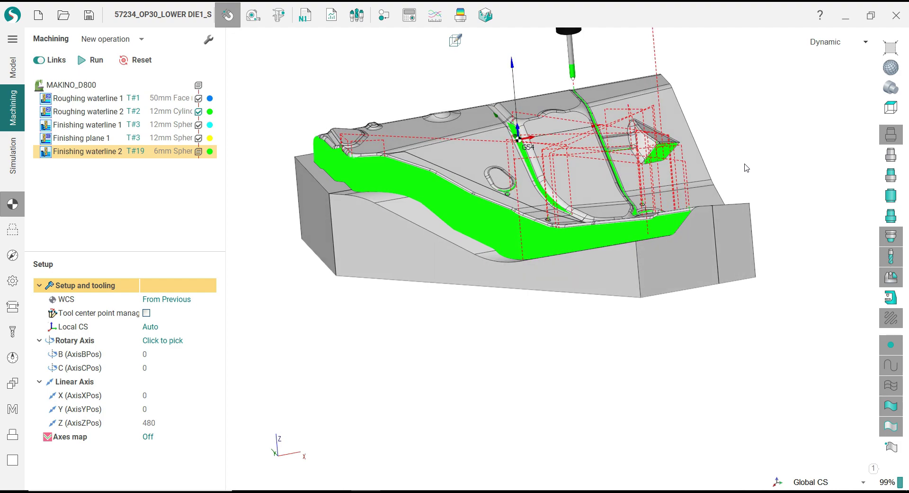
pyautogui.scroll(8, 589, 156)
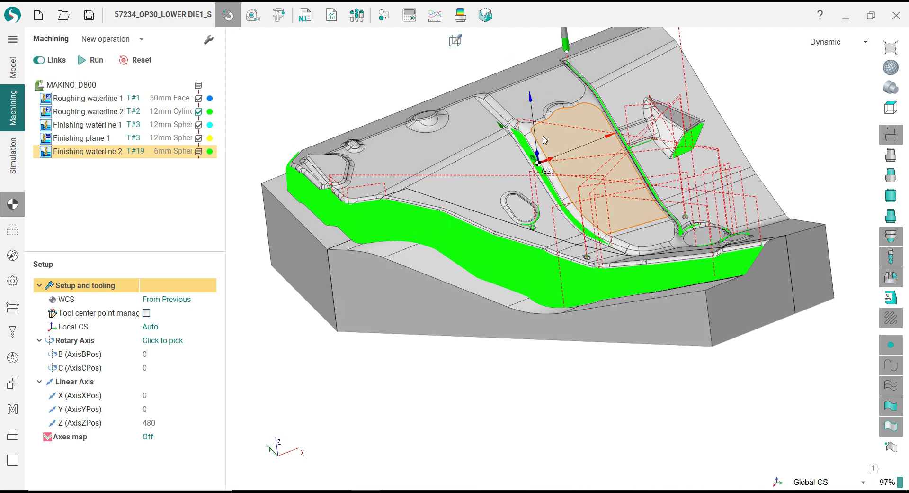
pyautogui.scroll(8, 503, 144)
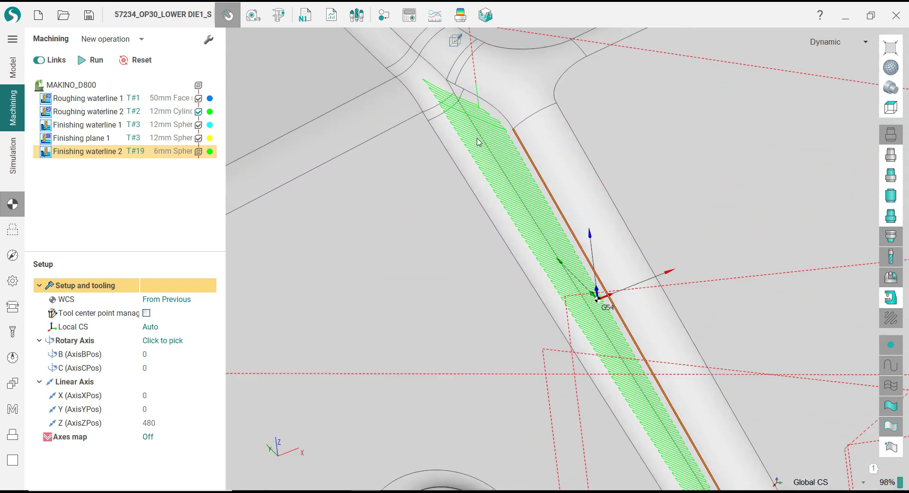
pyautogui.scroll(-8, 479, 141)
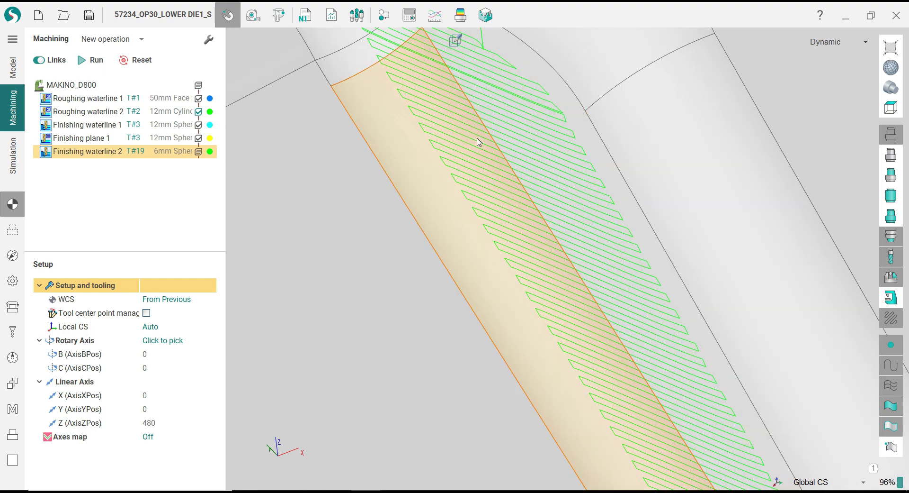
pyautogui.scroll(-8, 595, 158)
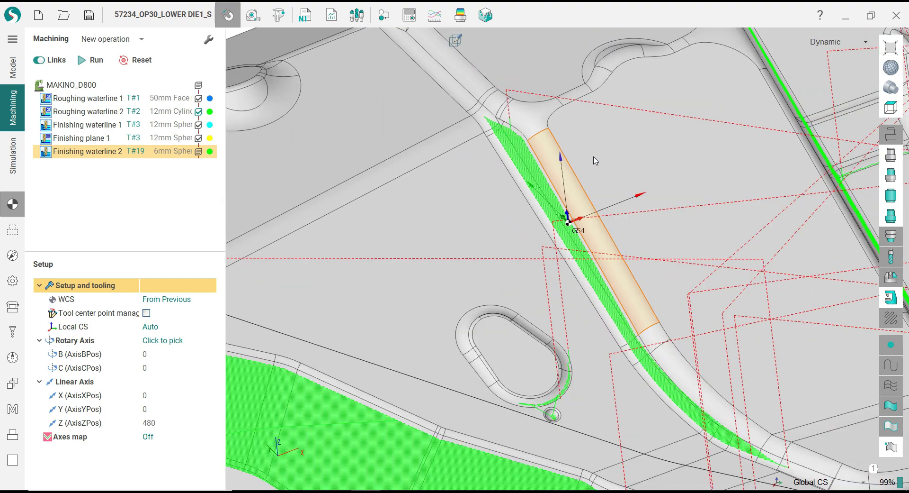
pyautogui.scroll(-4, 595, 160)
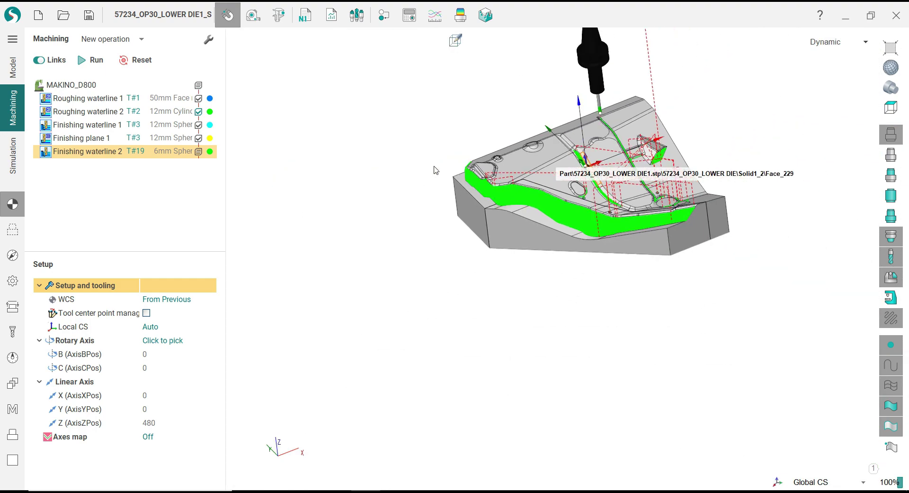
# - Inspect the toolpath at the die's raised corner and around the oval recess with the small hole beside it
pyautogui.scroll(3, 634, 153)
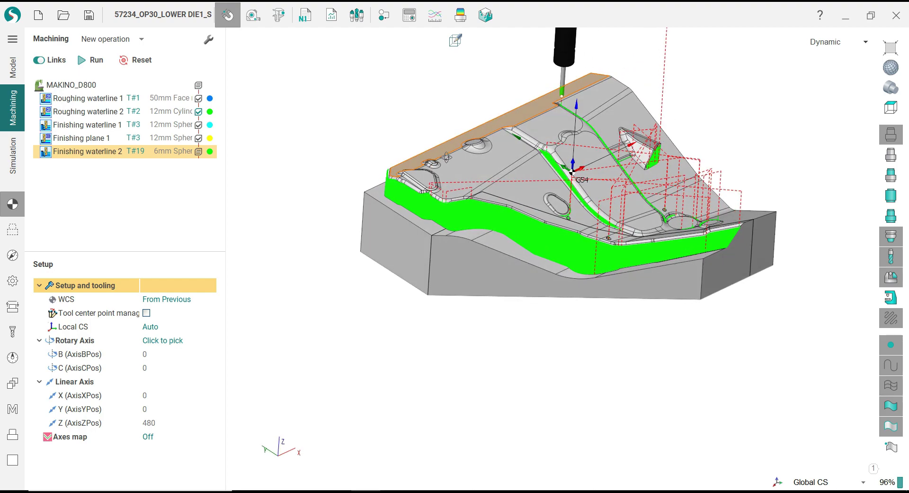
pyautogui.scroll(12, 399, 175)
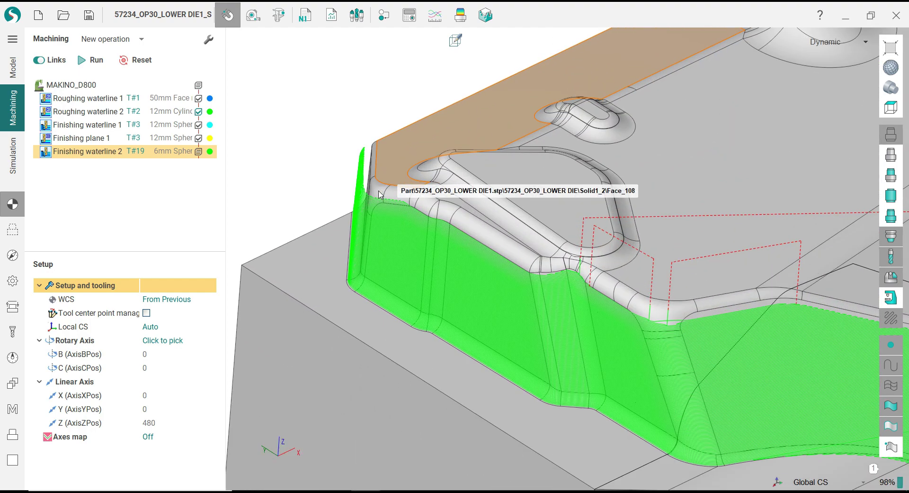
pyautogui.moveTo(385, 195); pyautogui.dragTo(363, 192, button='middle')
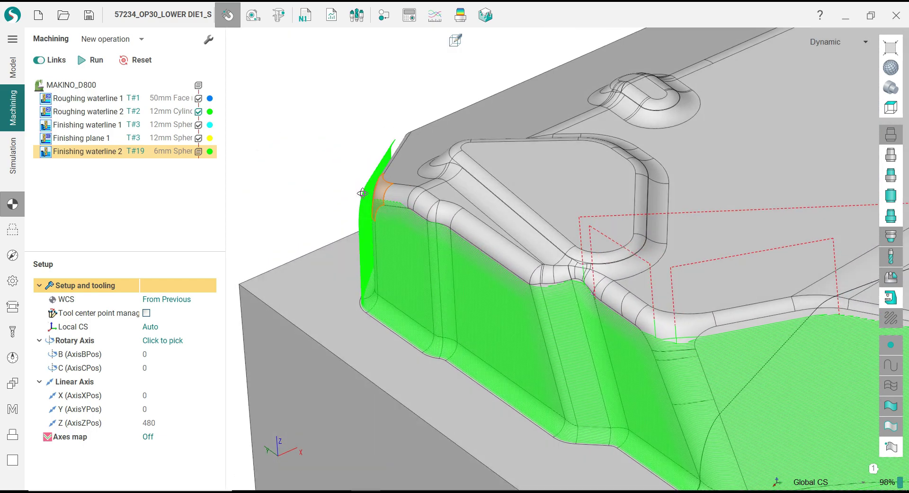
pyautogui.scroll(-10, 311, 176)
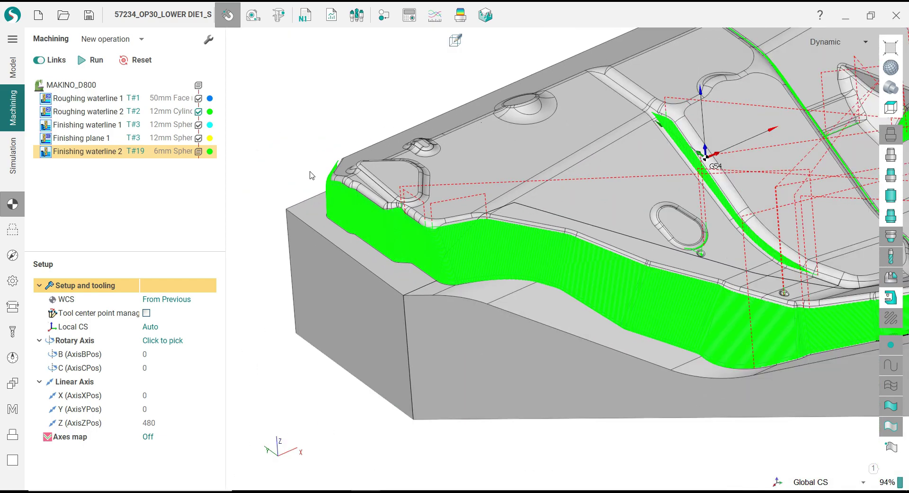
pyautogui.moveTo(323, 175); pyautogui.dragTo(382, 170, button='middle')
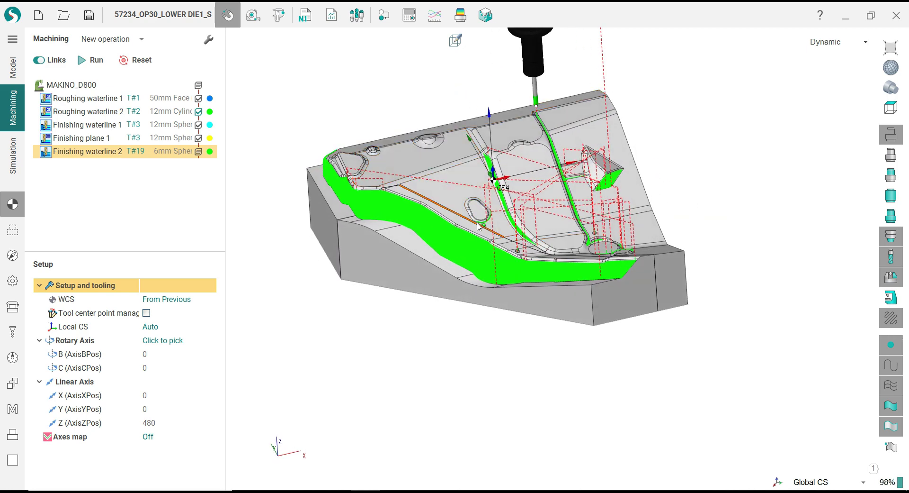
pyautogui.scroll(5, 478, 226)
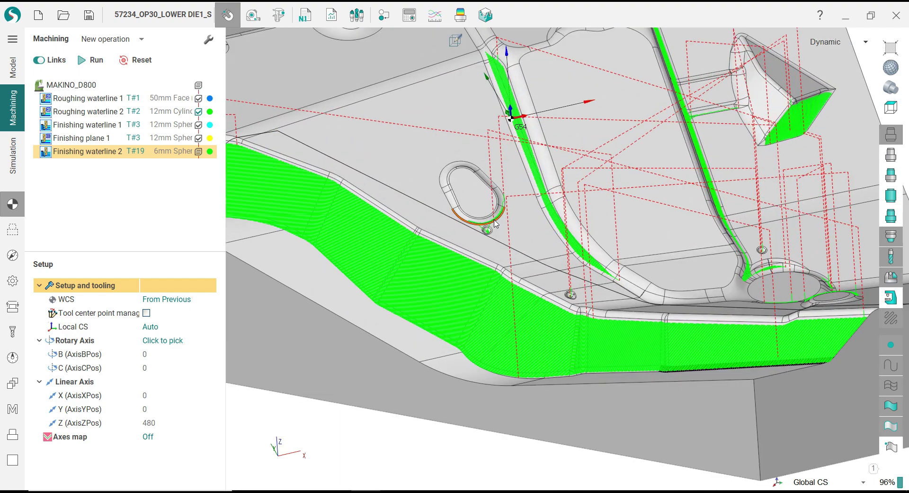
pyautogui.scroll(6, 495, 224)
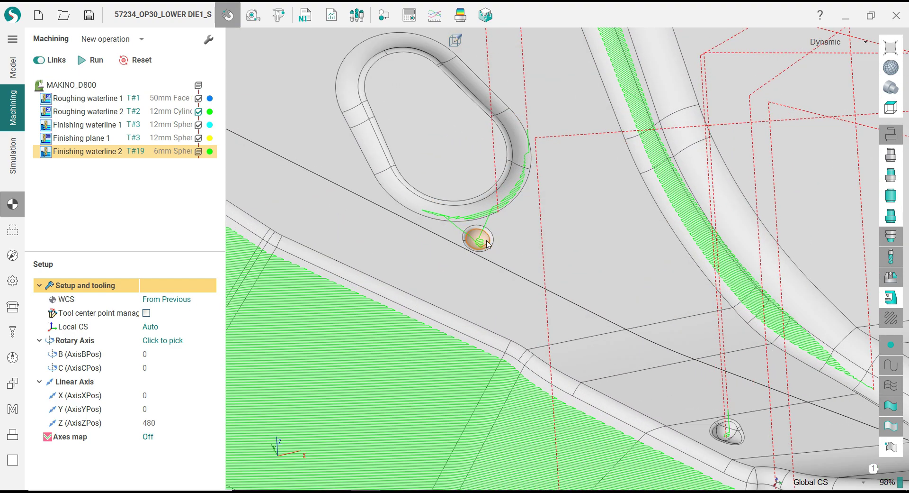
# - Copy the Finishing plane 1 operation and paste it after Finishing waterline 2
pyautogui.scroll(-10, 583, 250)
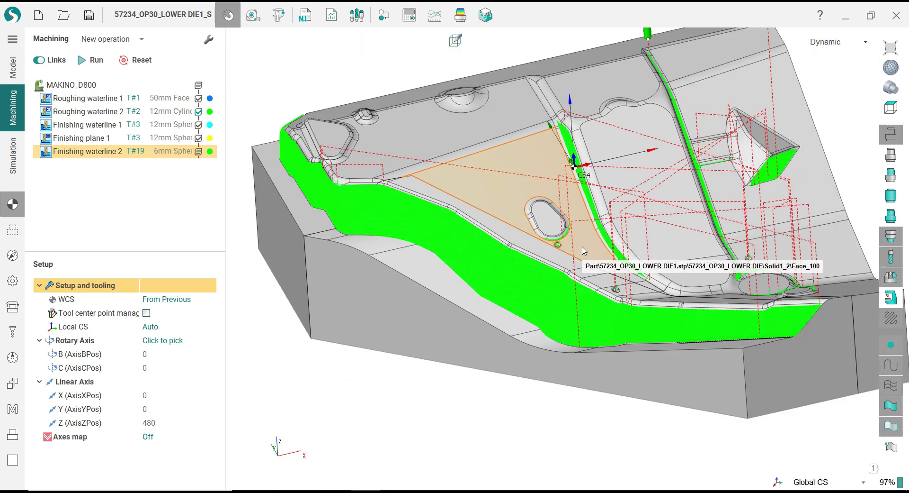
pyautogui.click(102, 142)
pyautogui.rightClick(101, 142)
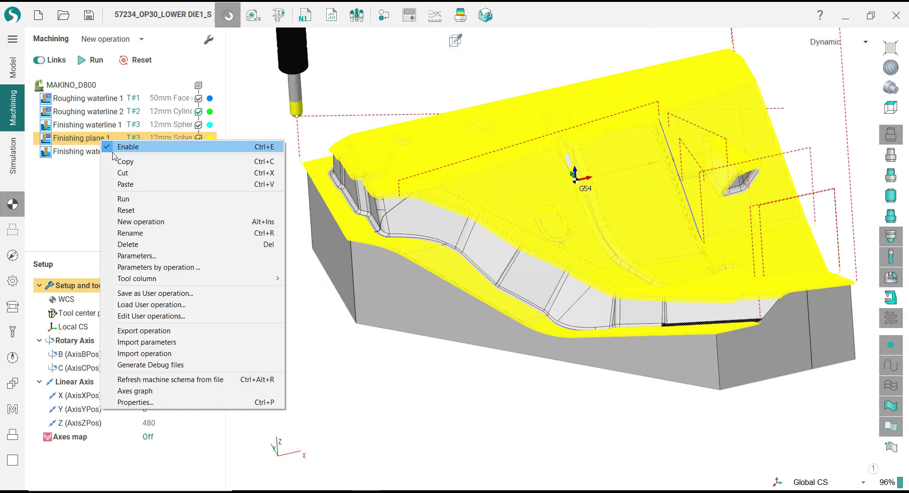
pyautogui.click(114, 162)
pyautogui.click(100, 155)
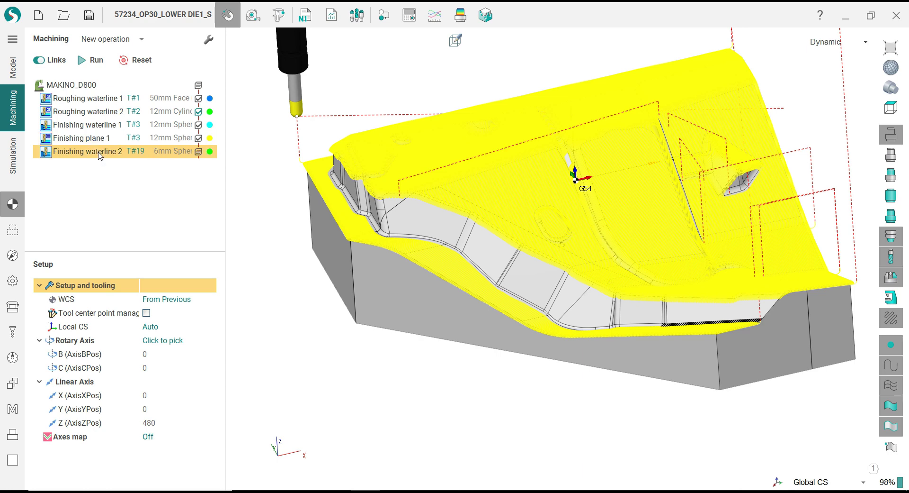
pyautogui.rightClick(99, 152)
pyautogui.click(122, 196)
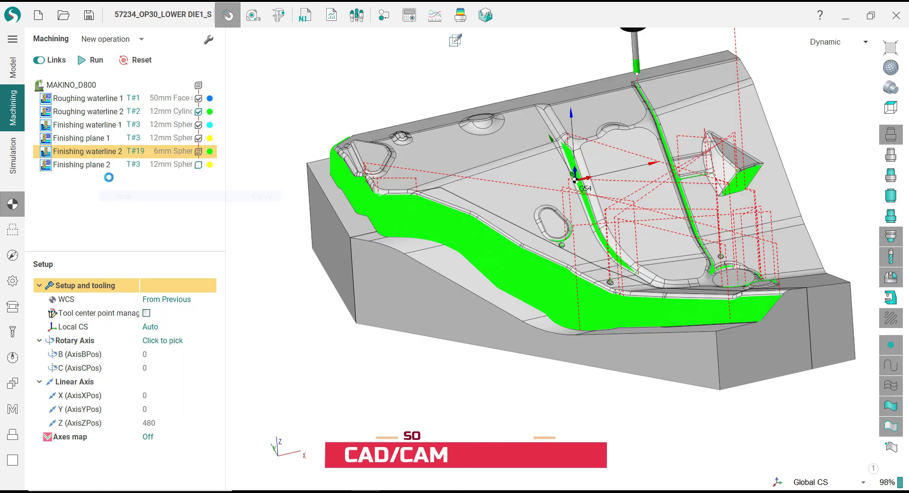
# - Assign the 6mm Spherical mill, tool number 19, to the copied plane finishing operation
pyautogui.moveTo(311, 215)
pyautogui.mouseDown(button='middle')
pyautogui.moveTo(318, 197)
pyautogui.moveTo(326, 214)
pyautogui.mouseUp(button='middle')
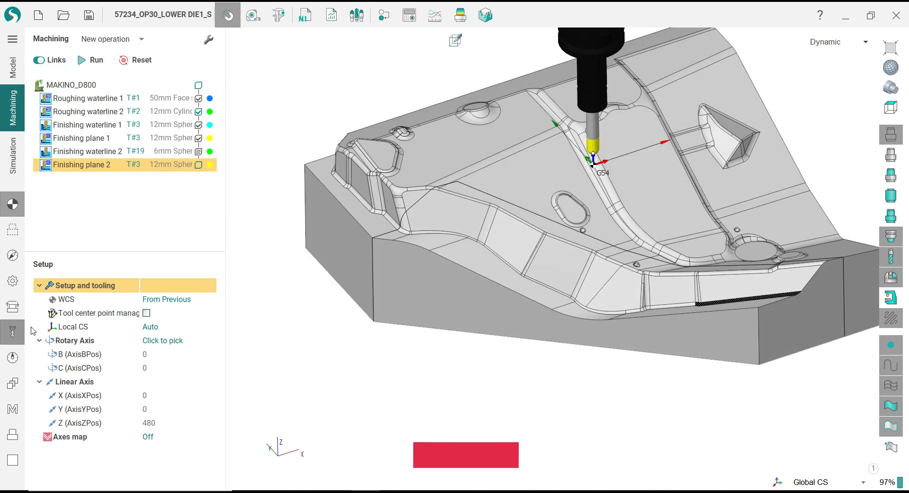
pyautogui.click(13, 331)
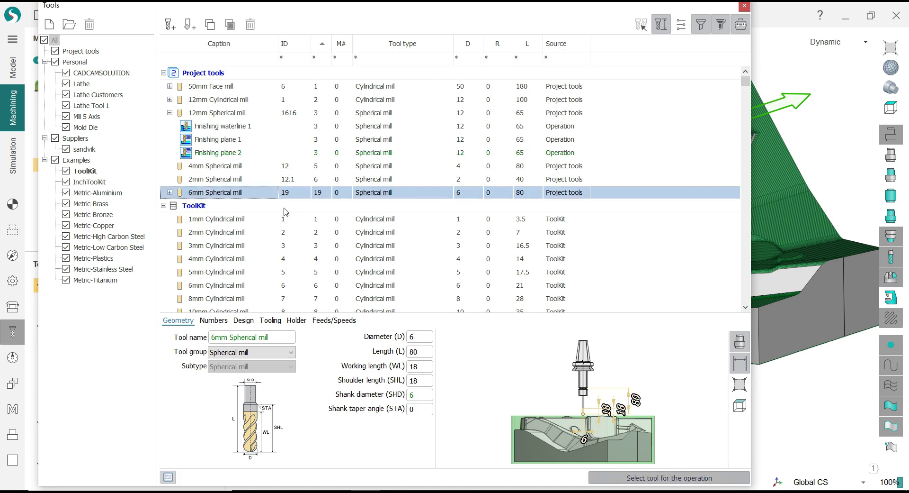
pyautogui.press('Return')
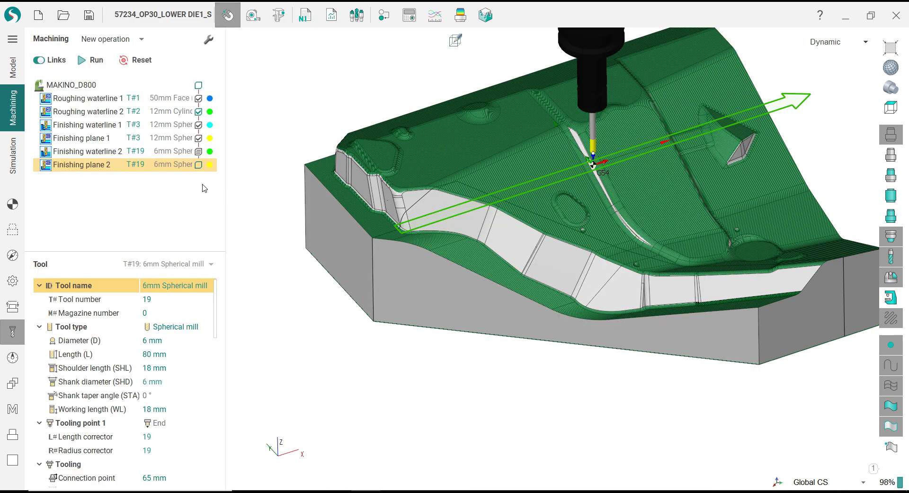
# - Set the stock of the operation's job zone curve to 1.5 mm, with the tool contact at Center
pyautogui.click(13, 229)
pyautogui.click(148, 320)
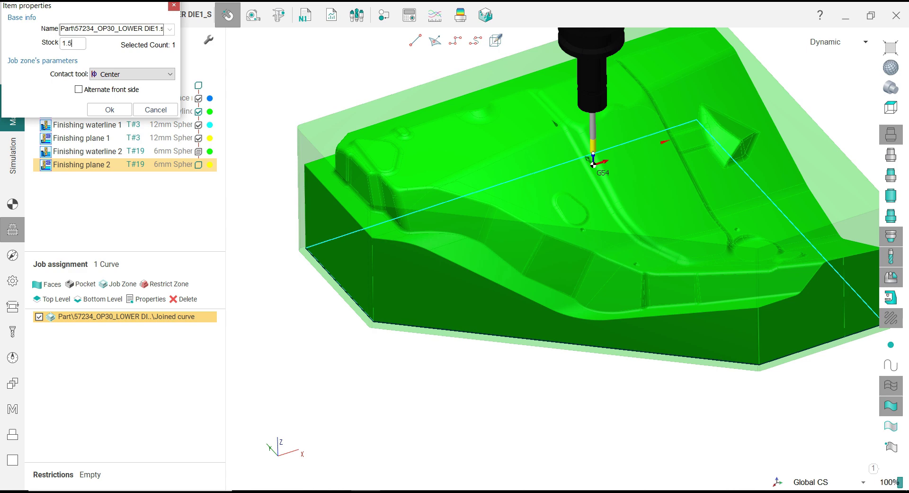
pyautogui.click(110, 113)
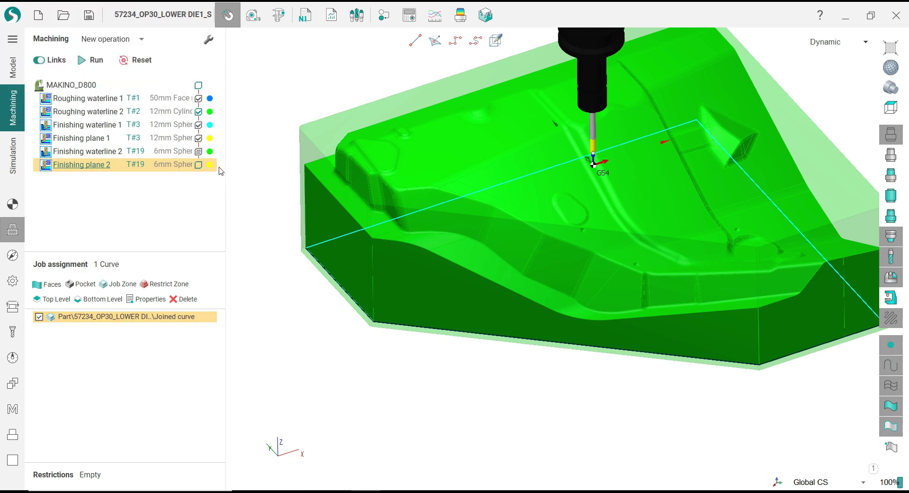
# - Calculate the copied plane finishing toolpath with a 0.25 mm step and 0 mm part stock
pyautogui.click(13, 255)
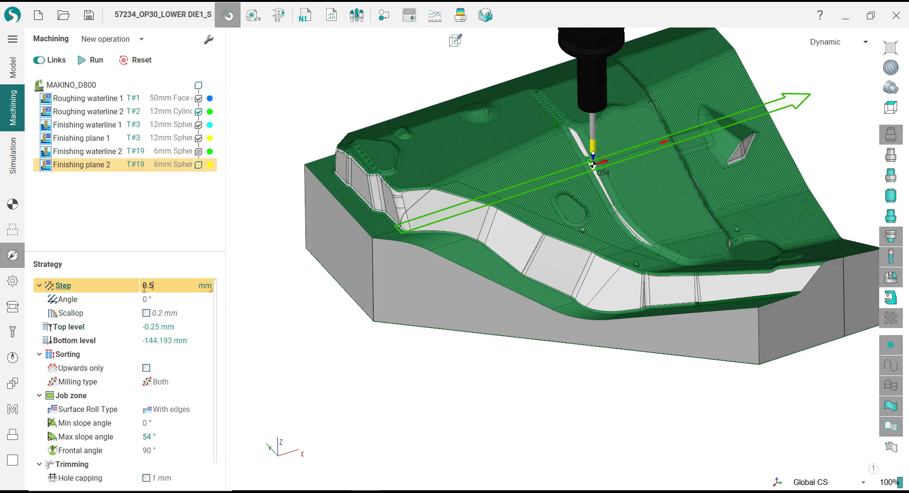
pyautogui.press('Return')
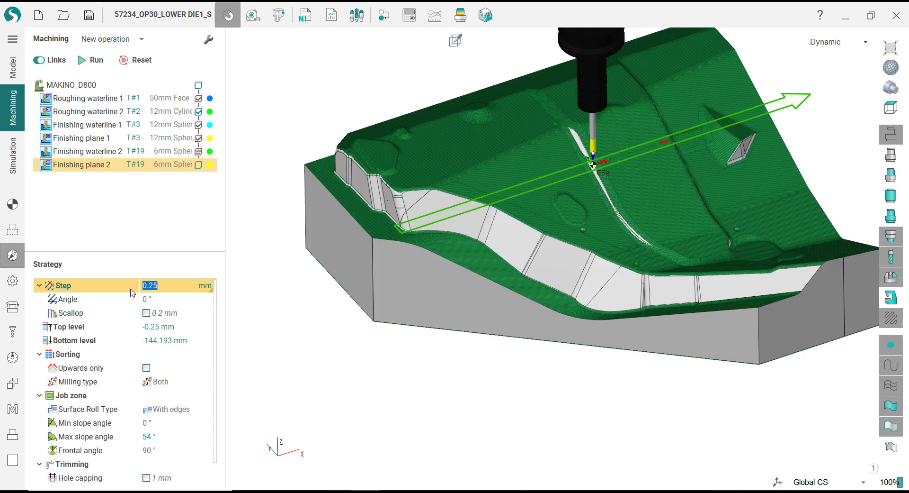
pyautogui.click(13, 280)
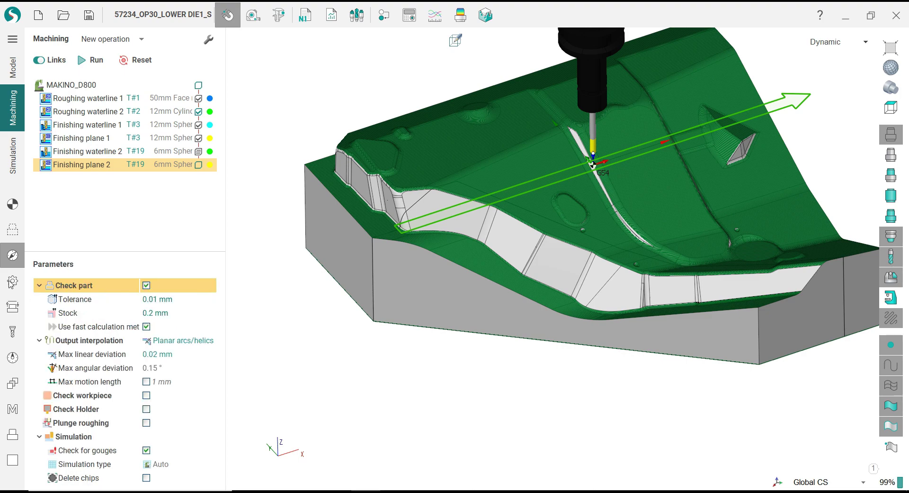
pyautogui.click(175, 312)
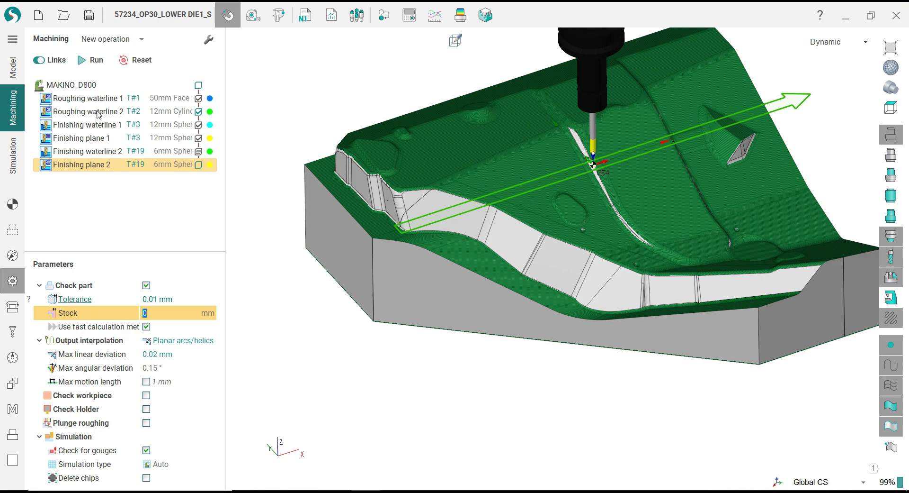
pyautogui.click(95, 60)
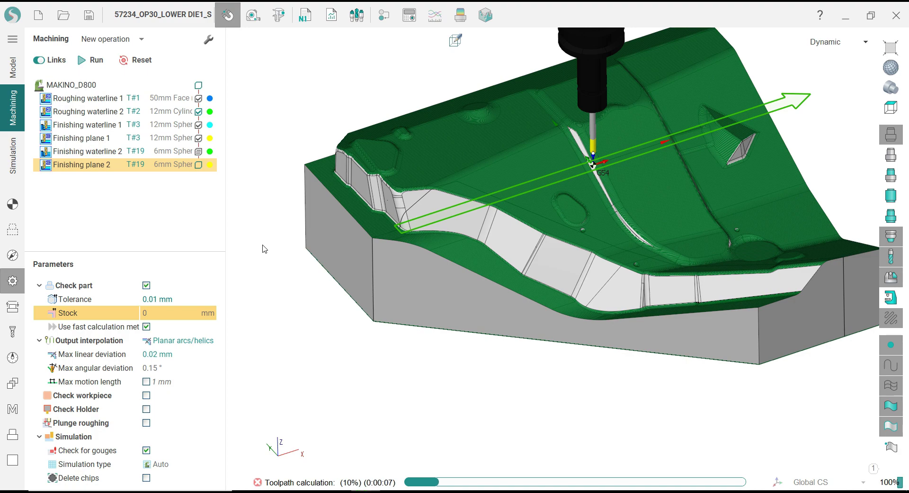
# - Inspect the plane finishing passes around the large round recess, the small holes and the upper edge of the side wall
pyautogui.scroll(-2, 264, 248)
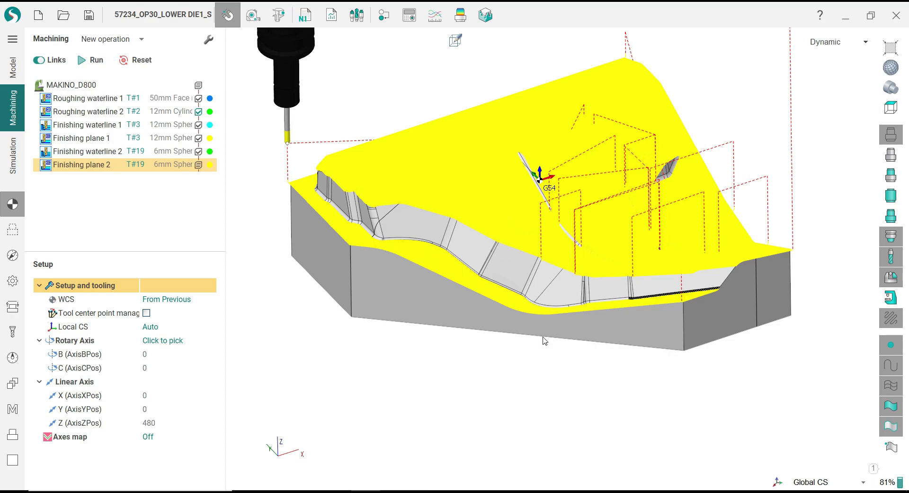
pyautogui.scroll(6, 663, 249)
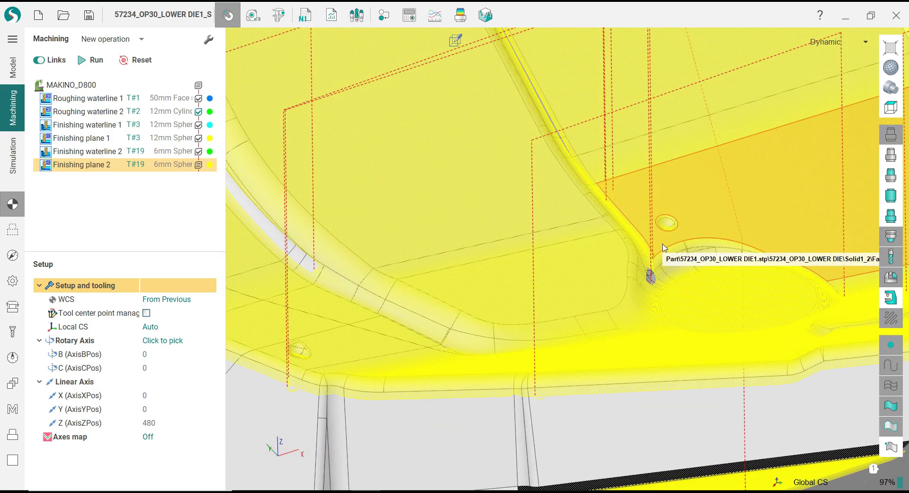
pyautogui.scroll(3, 664, 247)
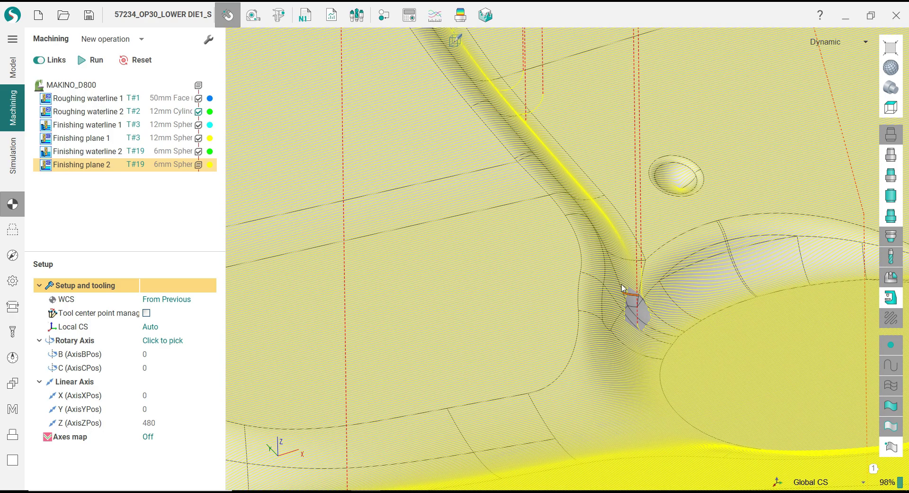
pyautogui.scroll(-6, 622, 287)
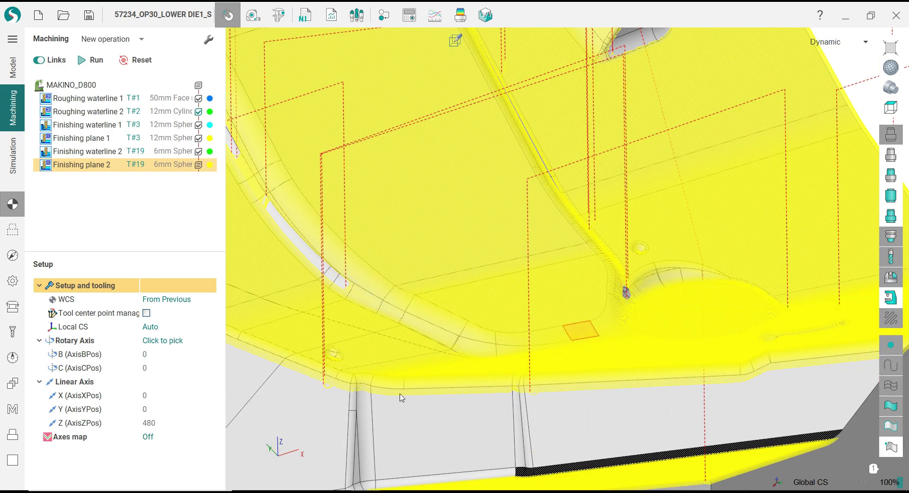
pyautogui.scroll(8, 369, 331)
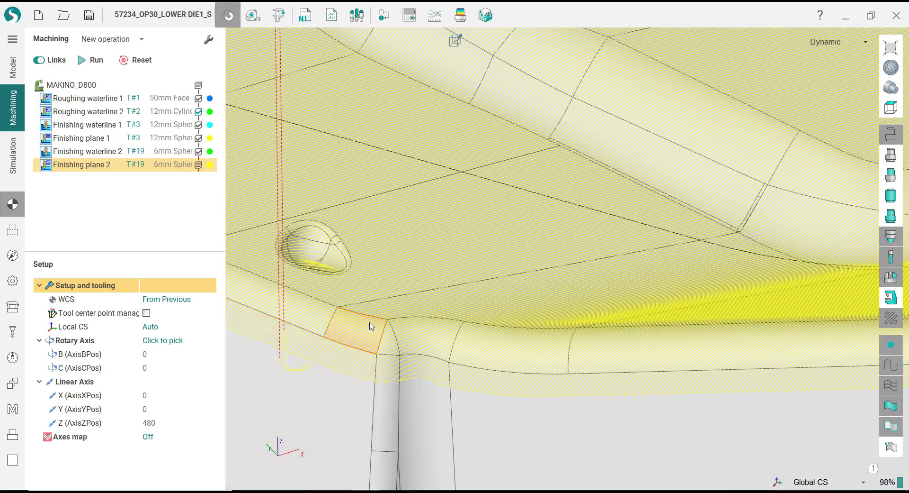
pyautogui.moveTo(371, 326); pyautogui.dragTo(607, 328, button='right')
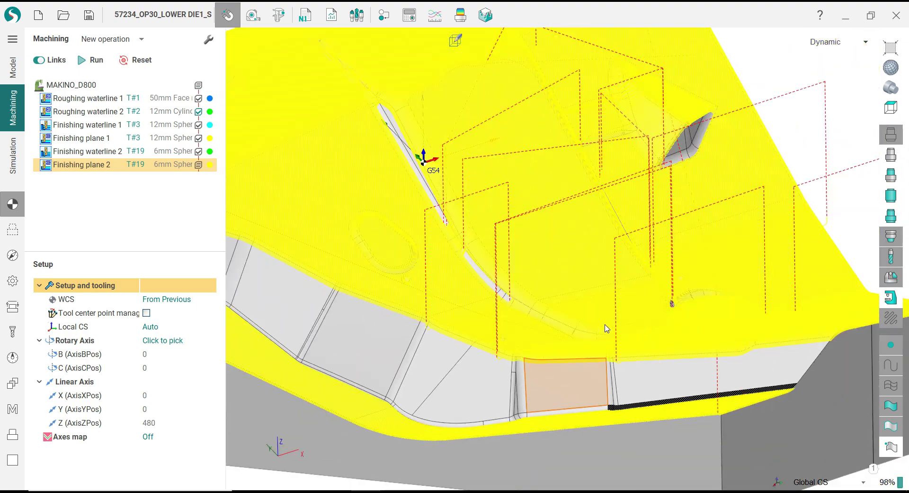
pyautogui.scroll(-8, 606, 328)
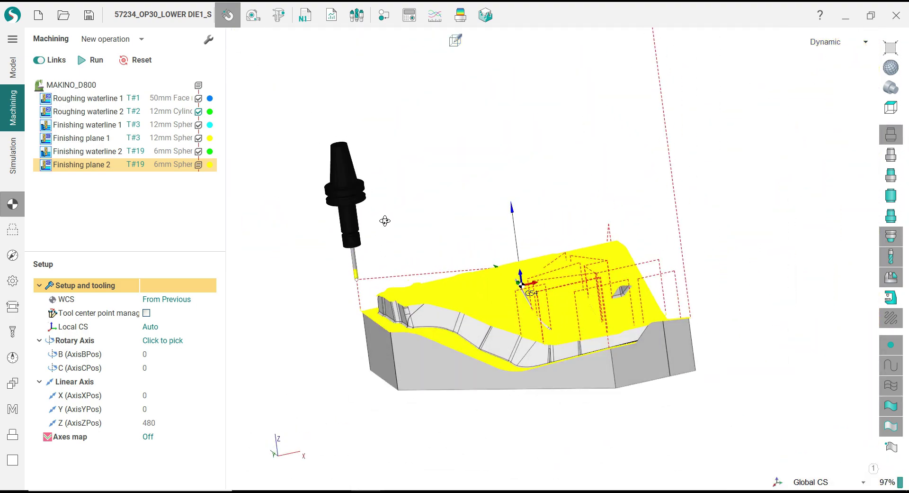
# - Inspect the plane finishing toolpath's start at the block corner and its passes around the die's raised corner and recesses
pyautogui.moveTo(385, 220); pyautogui.dragTo(411, 247, button='right')
pyautogui.scroll(10, 350, 322)
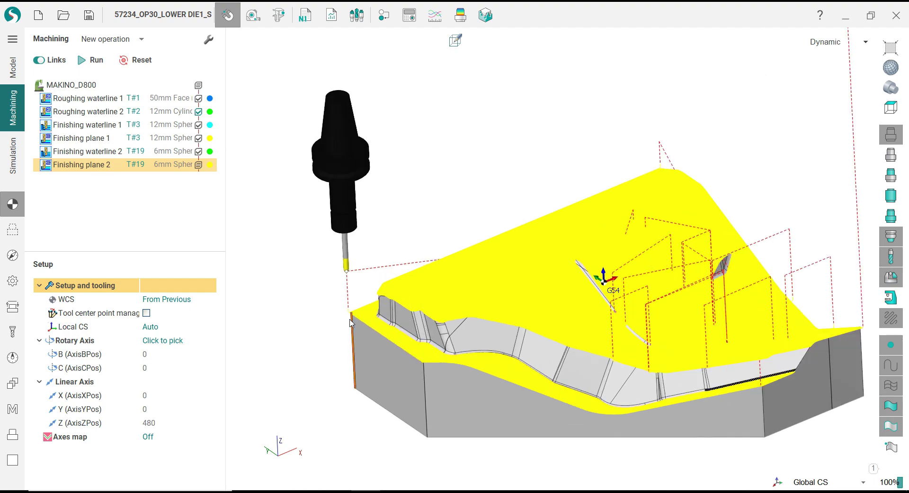
pyautogui.scroll(8, 370, 303)
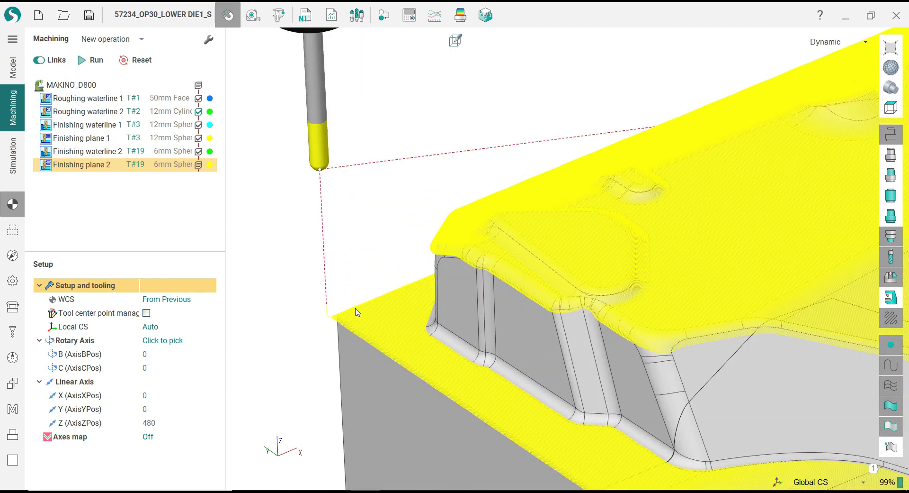
pyautogui.moveTo(423, 314); pyautogui.dragTo(357, 319, button='right')
pyautogui.scroll(-5, 320, 267)
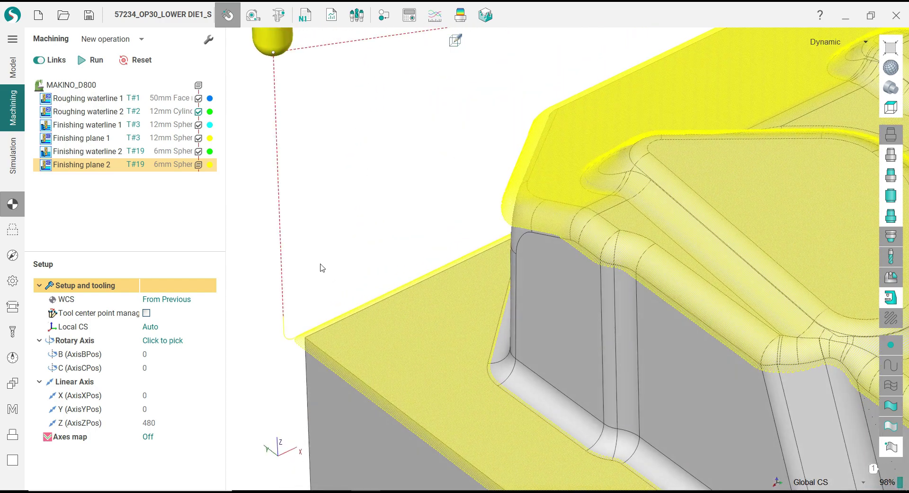
pyautogui.scroll(5, 532, 214)
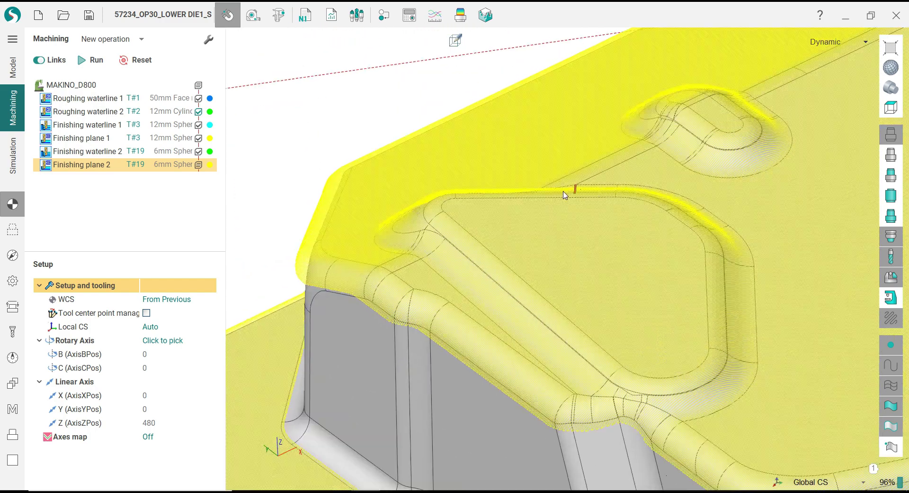
pyautogui.moveTo(601, 225); pyautogui.dragTo(540, 202, button='right')
pyautogui.scroll(-8, 541, 202)
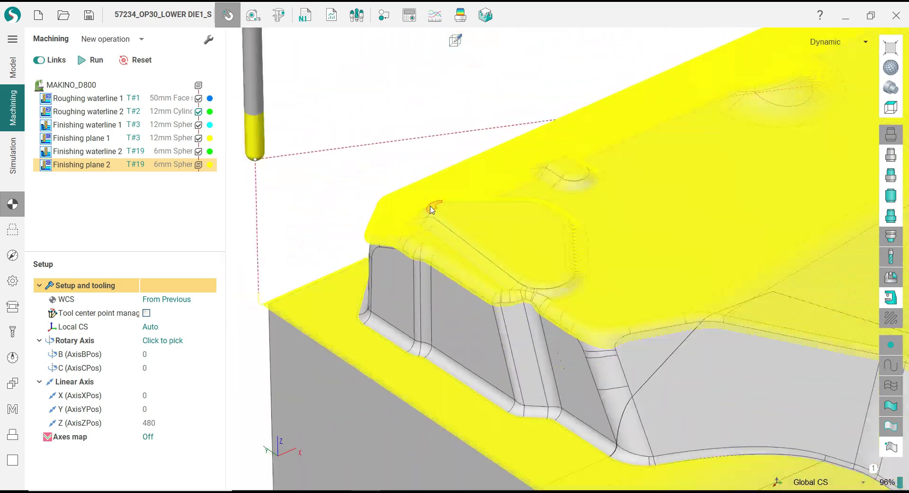
pyautogui.scroll(-2, 333, 262)
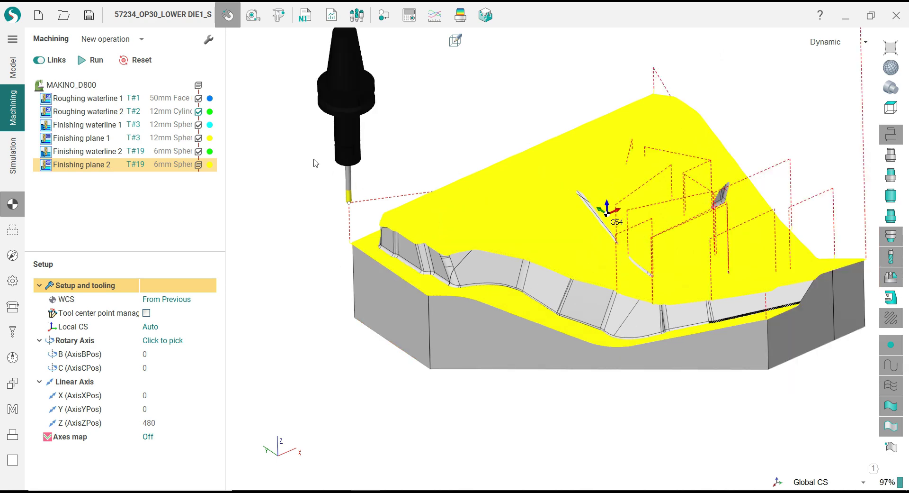
# - Set the toolpath color of Finishing plane 2 to blue
pyautogui.click(110, 152)
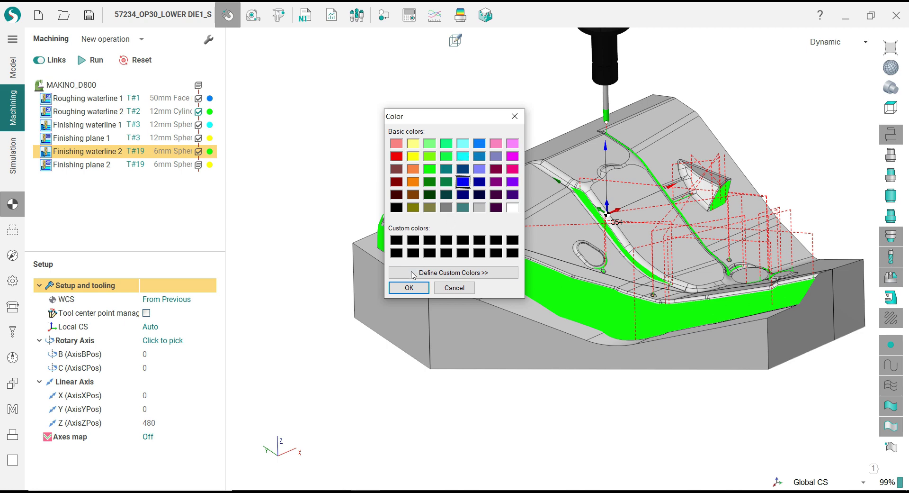
pyautogui.click(408, 287)
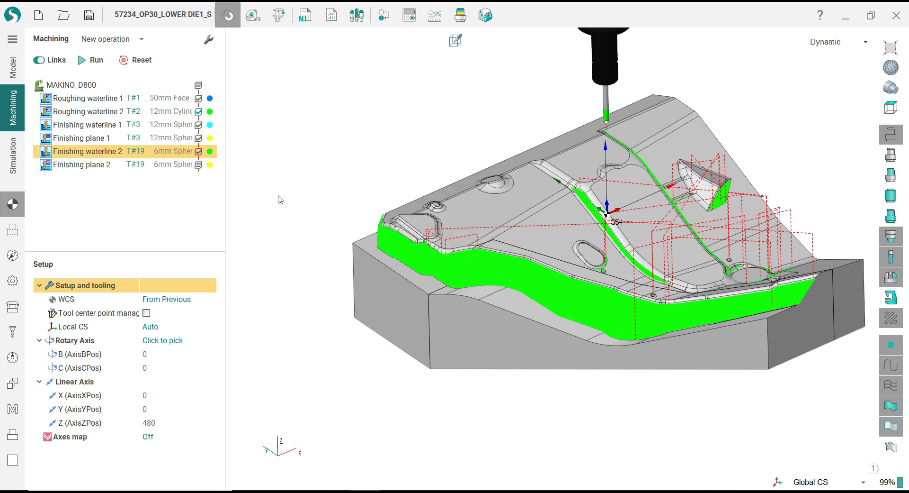
# - Run the machining simulation of Finishing waterline 2 and watch the cutting along the curved fillets from the die's end
pyautogui.click(19, 151)
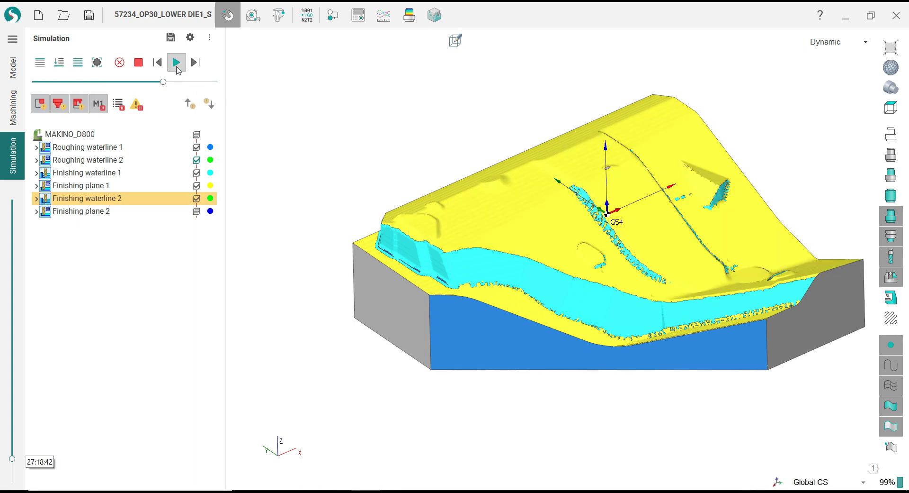
pyautogui.click(176, 63)
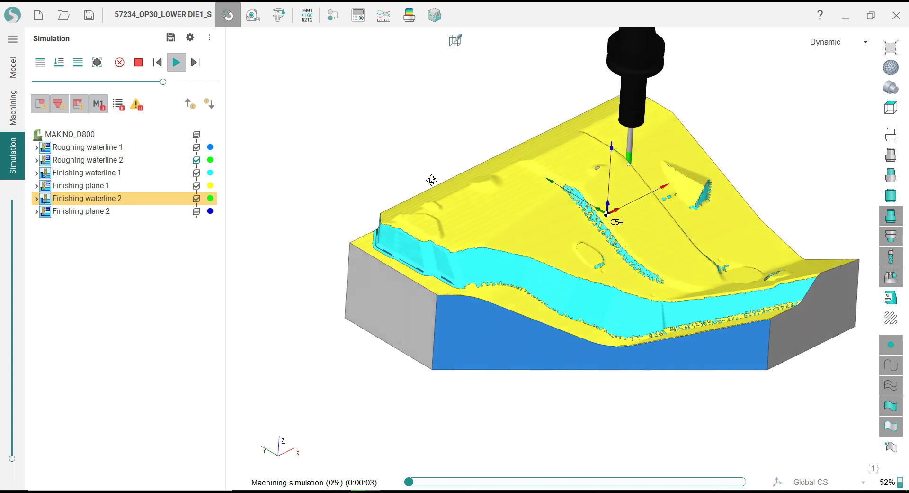
pyautogui.moveTo(431, 179); pyautogui.dragTo(358, 166, button='middle')
pyautogui.scroll(4, 365, 267)
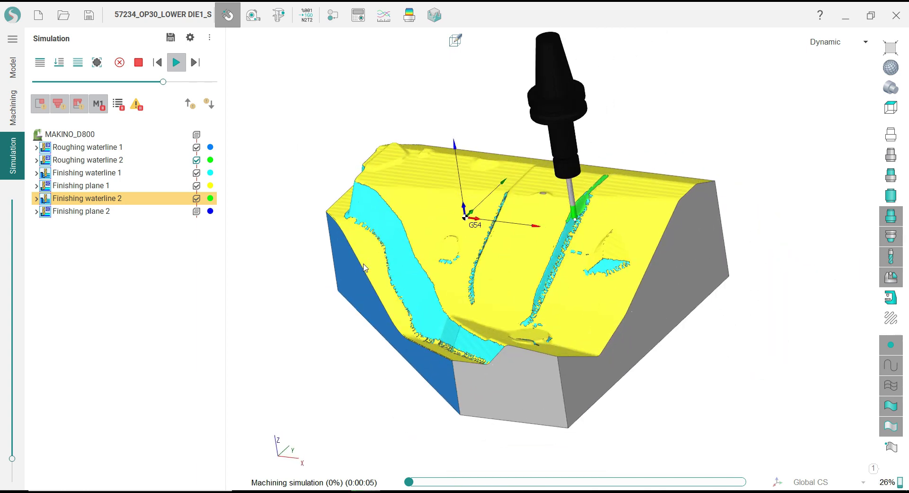
pyautogui.moveTo(386, 278); pyautogui.dragTo(392, 75, button='middle')
# - Show the simulated part in deviation colors and examine the remaining stock on the fillets and side wall
pyautogui.click(410, 19)
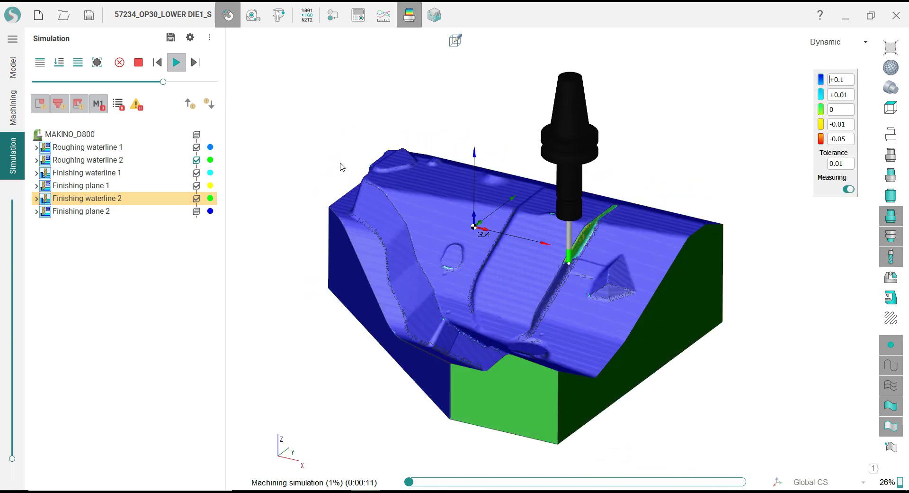
pyautogui.moveTo(343, 168); pyautogui.dragTo(325, 173, button='middle')
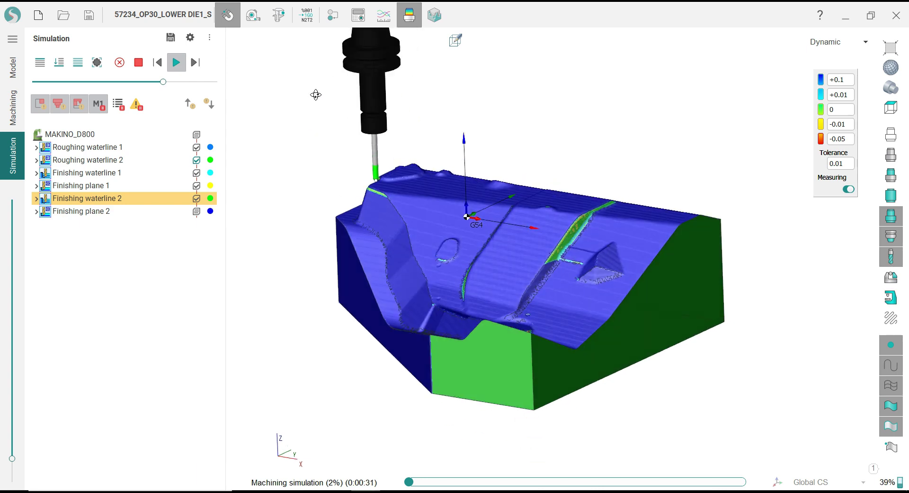
pyautogui.moveTo(315, 92); pyautogui.dragTo(399, 139, button='middle')
pyautogui.scroll(1, 269, 153)
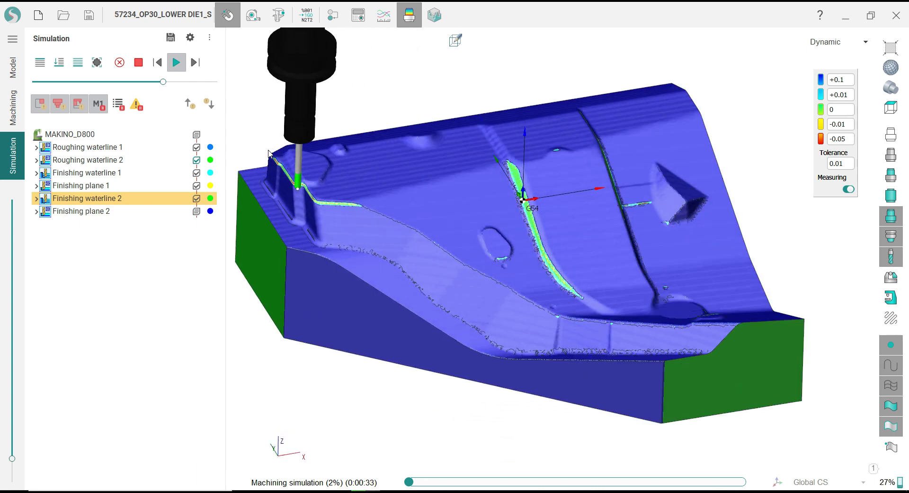
# - Speed up the Finishing waterline 2 simulation and watch the cutting around the die's raised corner in deviation colors
pyautogui.scroll(2, 294, 164)
pyautogui.moveTo(293, 163); pyautogui.dragTo(337, 183, button='middle')
pyautogui.scroll(-1, 327, 161)
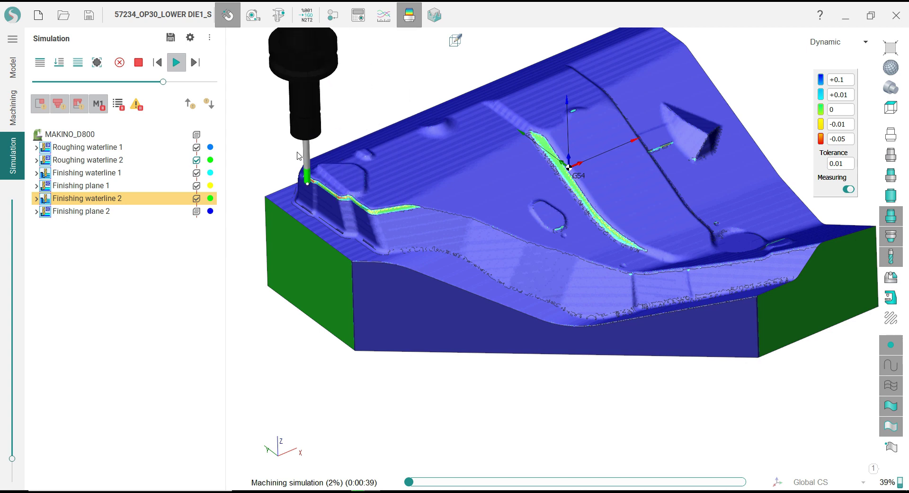
pyautogui.scroll(-1, 330, 224)
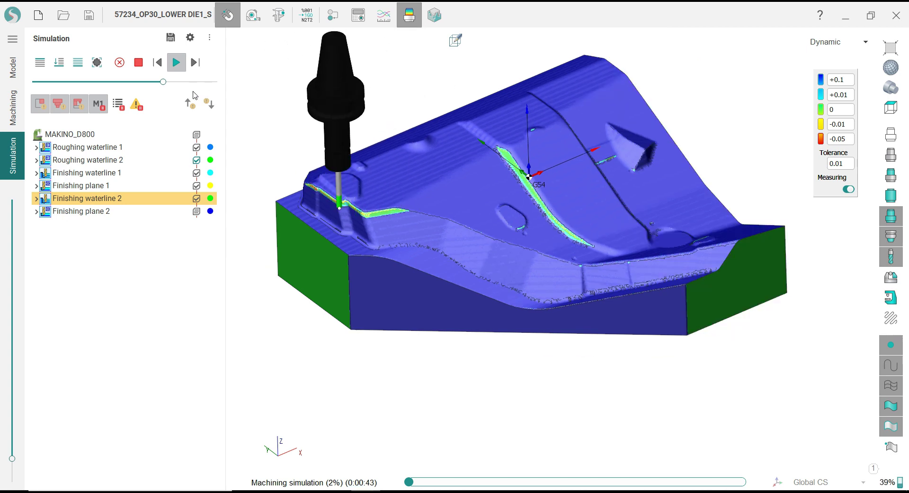
pyautogui.moveTo(164, 82); pyautogui.dragTo(198, 83)
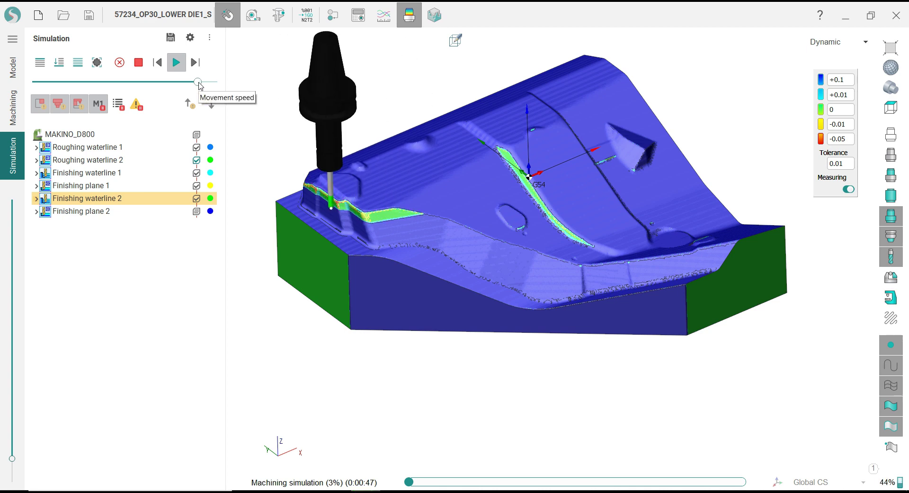
pyautogui.moveTo(199, 82); pyautogui.dragTo(188, 82)
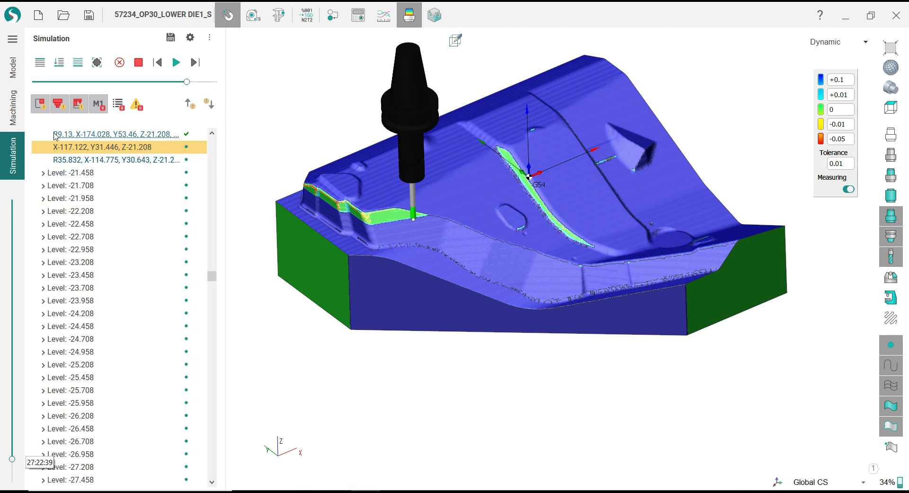
# - Collapse the list of Finishing waterline 2 toolpath levels and select Finishing plane 2 in the simulation
pyautogui.scroll(3, 56, 136)
pyautogui.moveTo(212, 275); pyautogui.dragTo(204, 141)
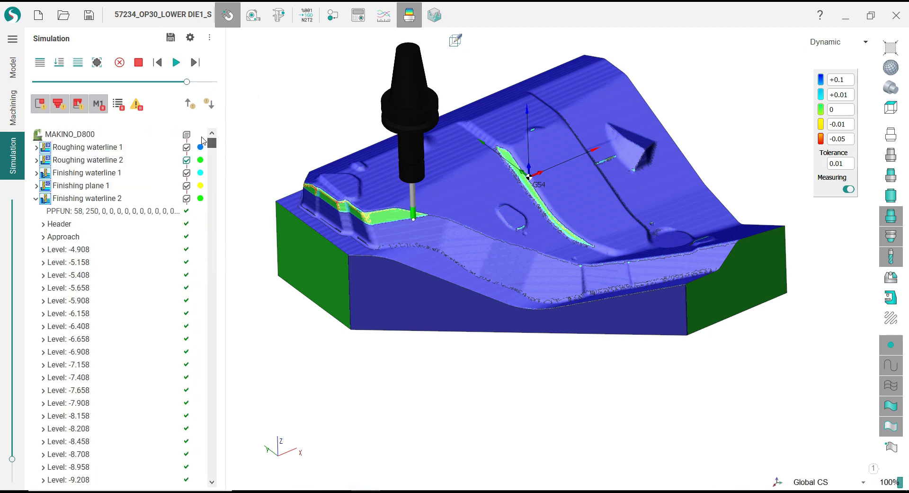
pyautogui.click(49, 202)
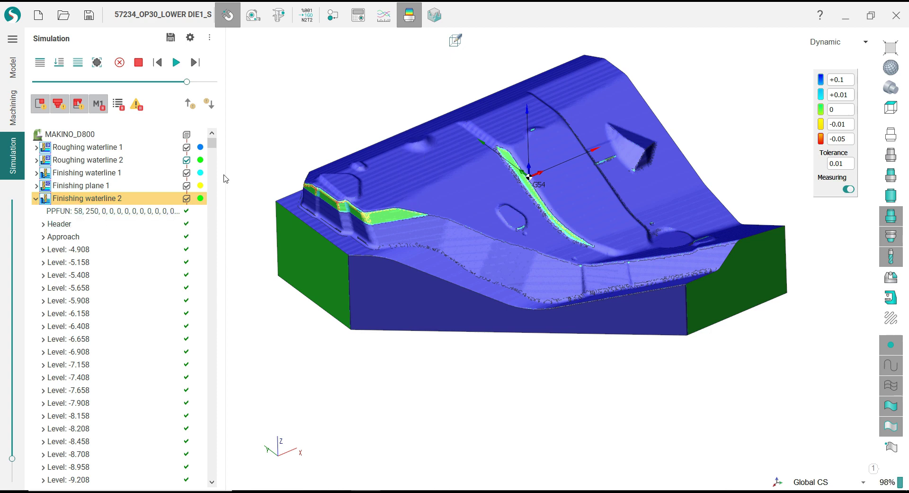
pyautogui.click(36, 198)
pyautogui.click(57, 212)
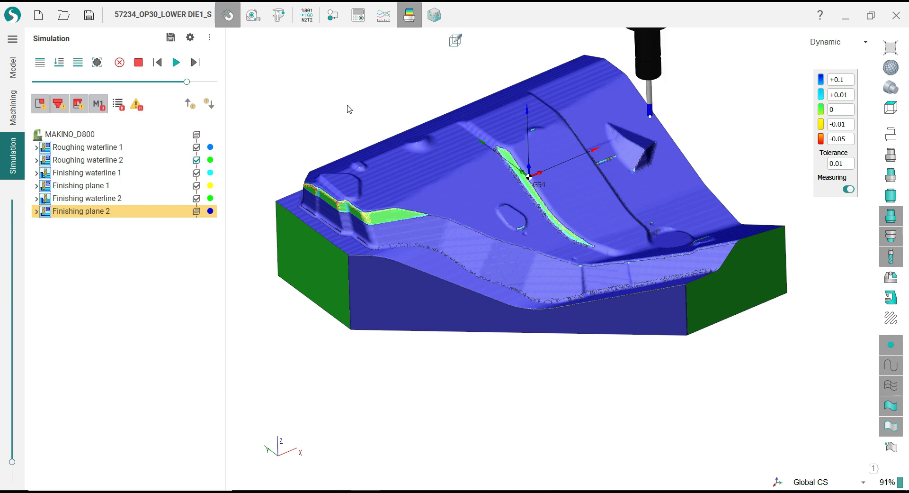
# - Bring the simulated stock up to date through Finishing waterline 2 and show it in deviation colors
pyautogui.click(411, 16)
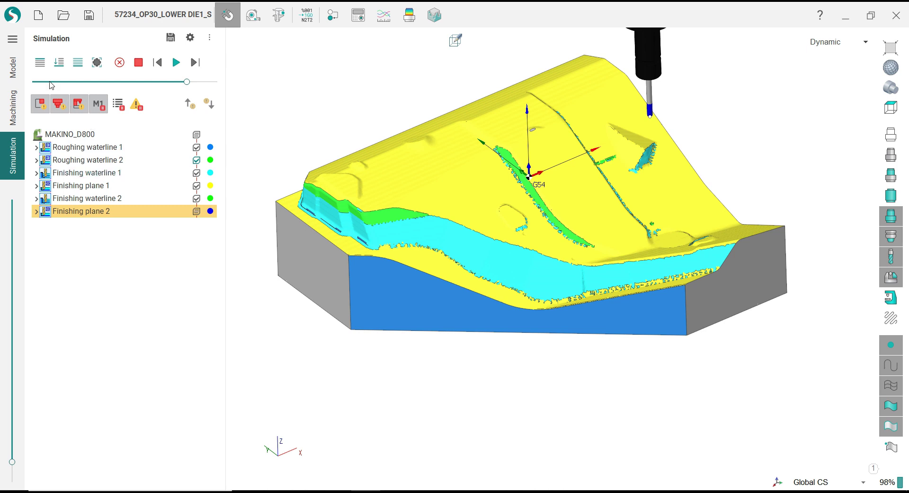
pyautogui.click(118, 104)
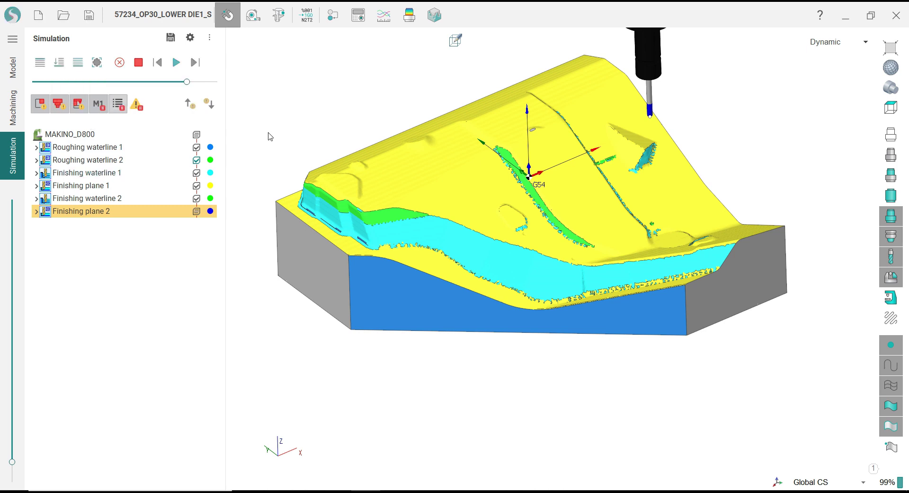
pyautogui.click(409, 15)
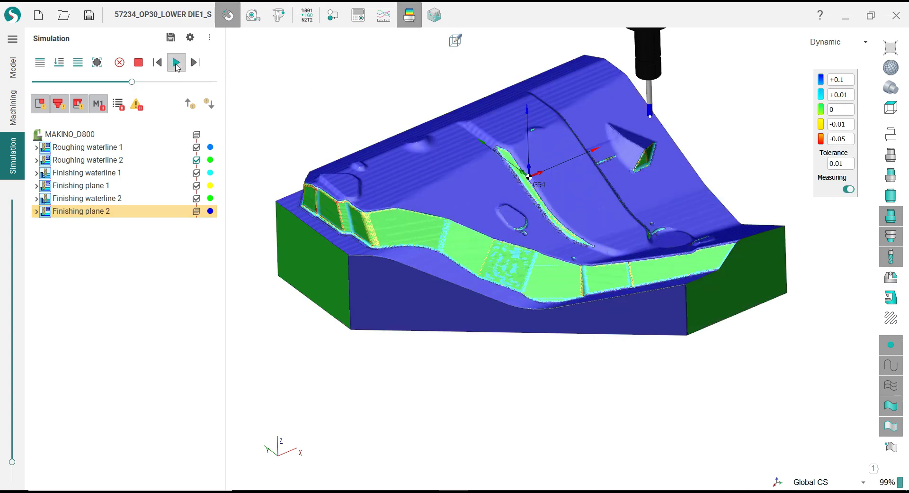
# - Run the machining simulation of Finishing plane 2 at a higher speed and watch the cut start at the block corner
pyautogui.click(177, 62)
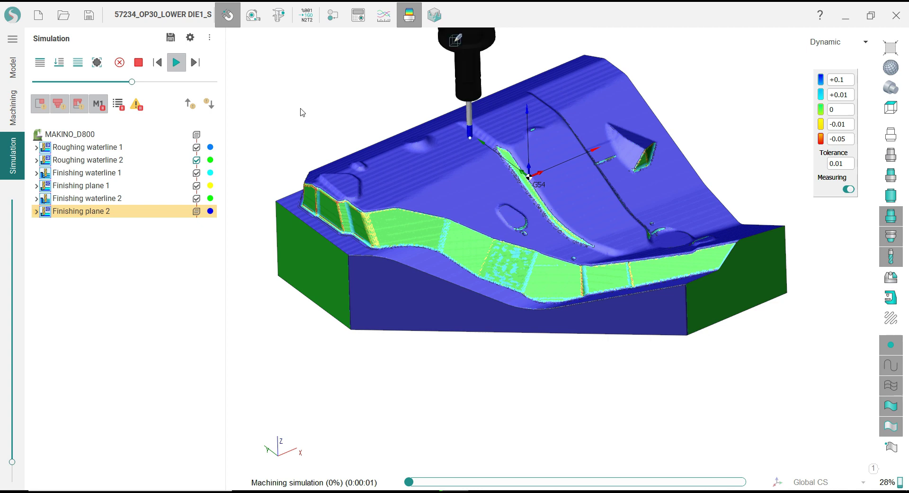
pyautogui.moveTo(131, 82); pyautogui.dragTo(199, 82)
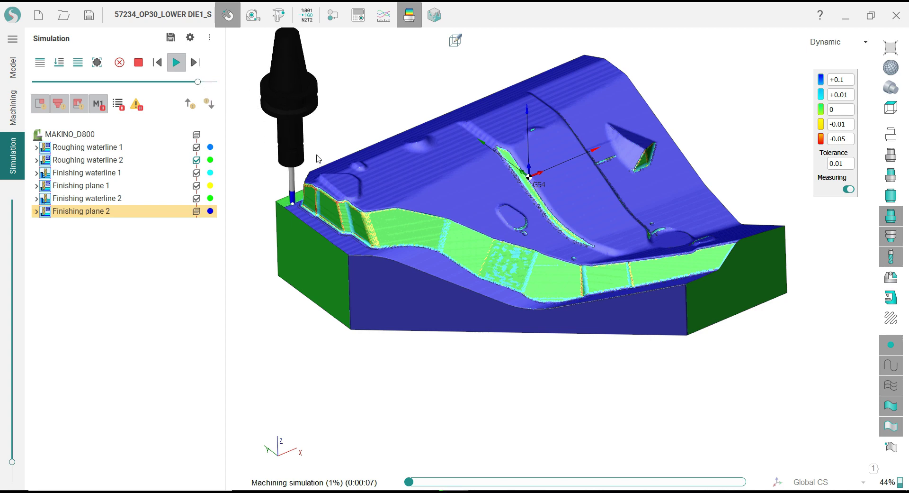
pyautogui.moveTo(311, 134); pyautogui.dragTo(275, 152, button='middle')
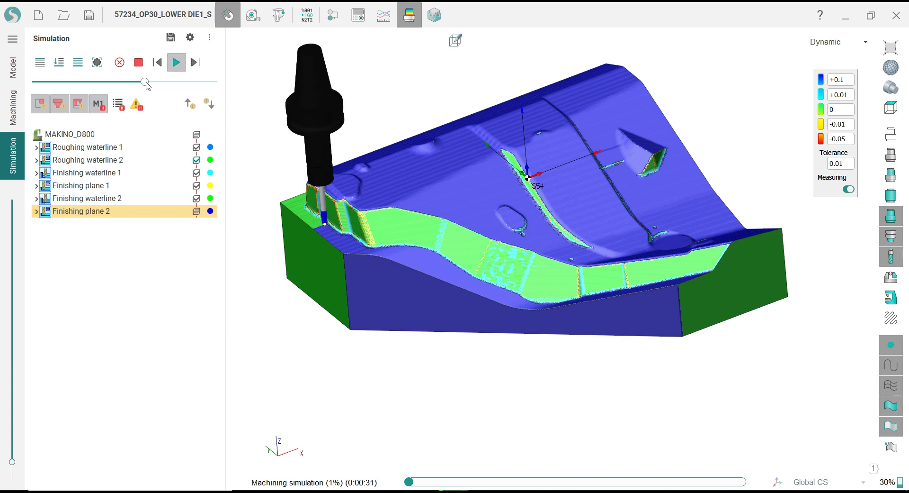
# - Show the simulated part in operation colors and examine the Finishing plane 2 cut closely beside the raised corner's walls
pyautogui.click(411, 17)
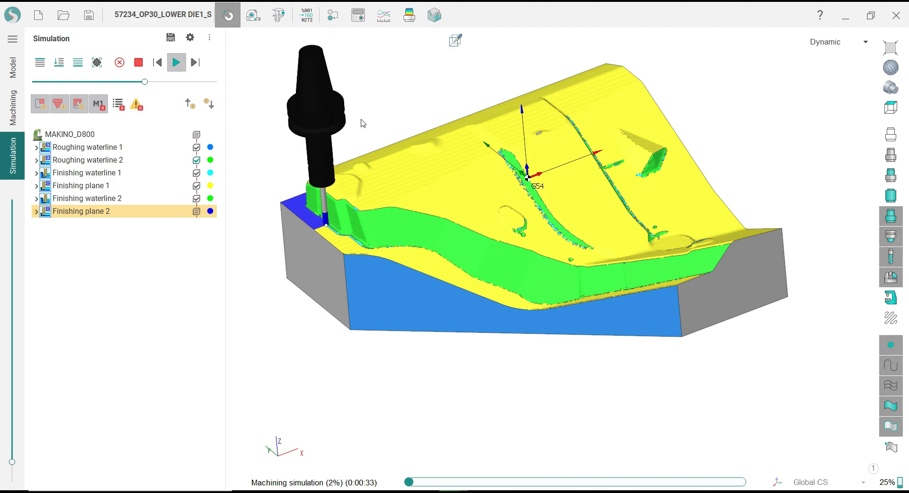
pyautogui.scroll(5, 313, 241)
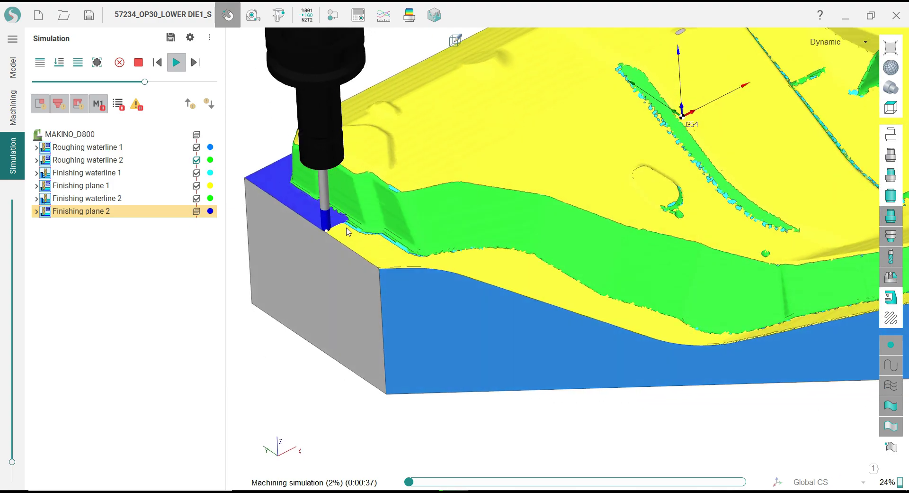
pyautogui.scroll(4, 346, 230)
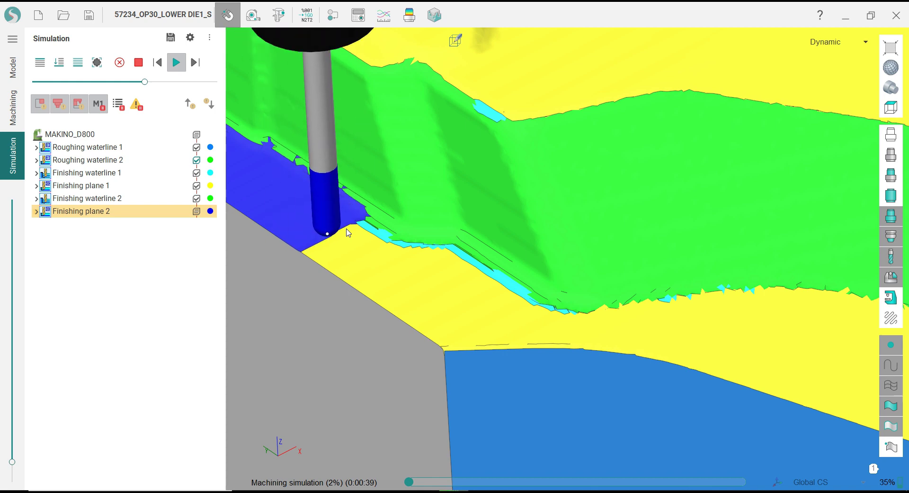
pyautogui.scroll(-1, 347, 232)
pyautogui.scroll(2, 348, 232)
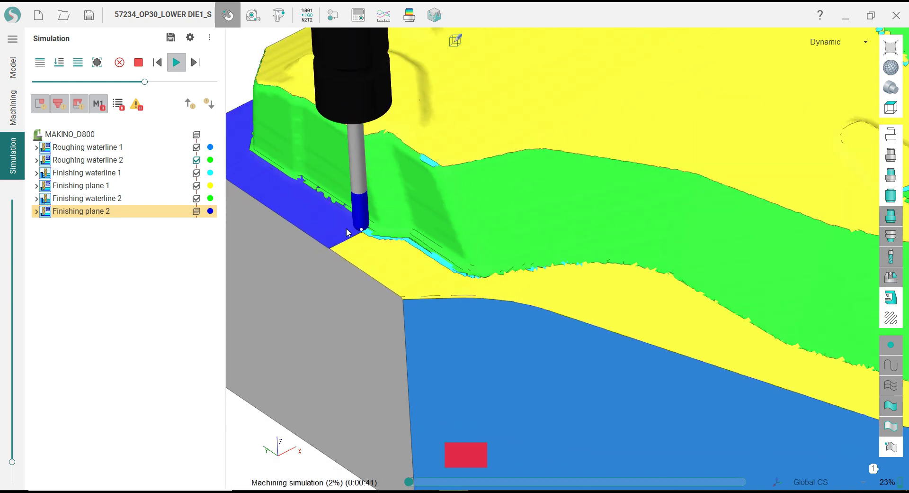
pyautogui.scroll(-5, 346, 231)
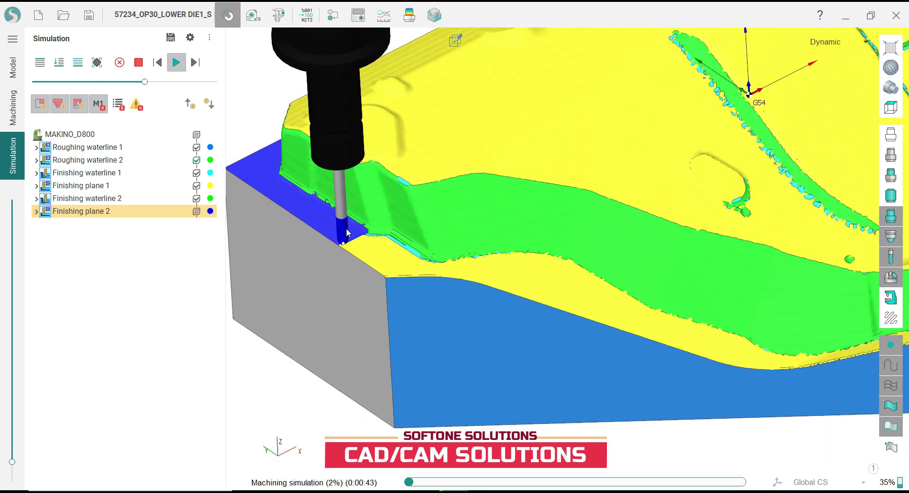
# - Watch the Finishing plane 2 cut from the block's end and long side, varying the simulation speed
pyautogui.moveTo(340, 193); pyautogui.dragTo(425, 220, button='right')
pyautogui.scroll(2, 338, 167)
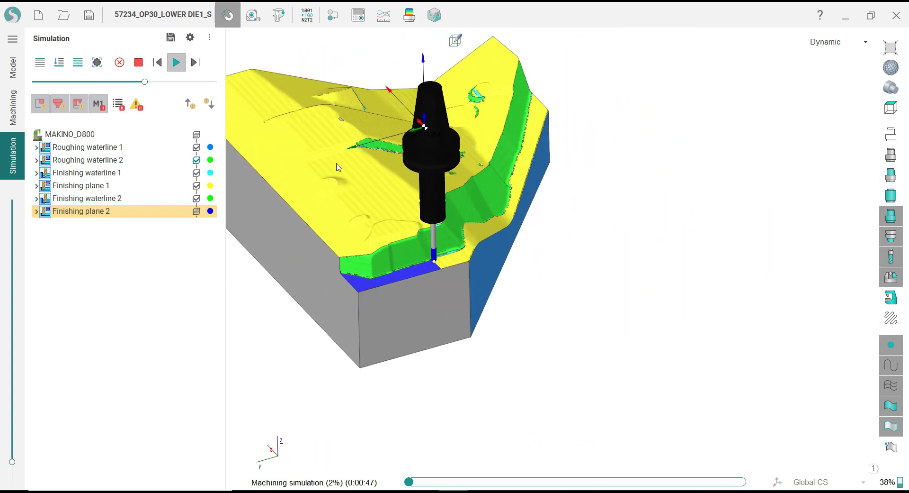
pyautogui.moveTo(338, 166); pyautogui.dragTo(449, 232, button='right')
pyautogui.scroll(3, 449, 232)
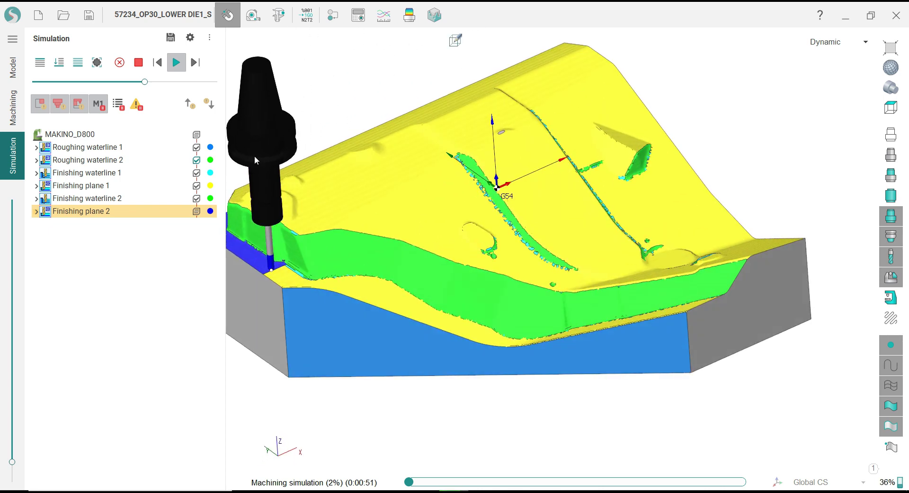
pyautogui.moveTo(144, 82); pyautogui.dragTo(209, 82)
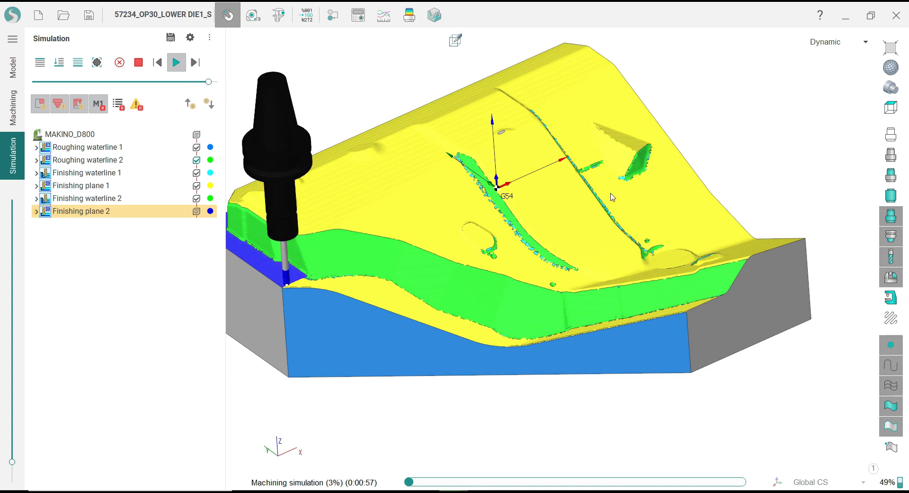
pyautogui.scroll(-1, 490, 174)
pyautogui.moveTo(209, 82); pyautogui.dragTo(155, 82)
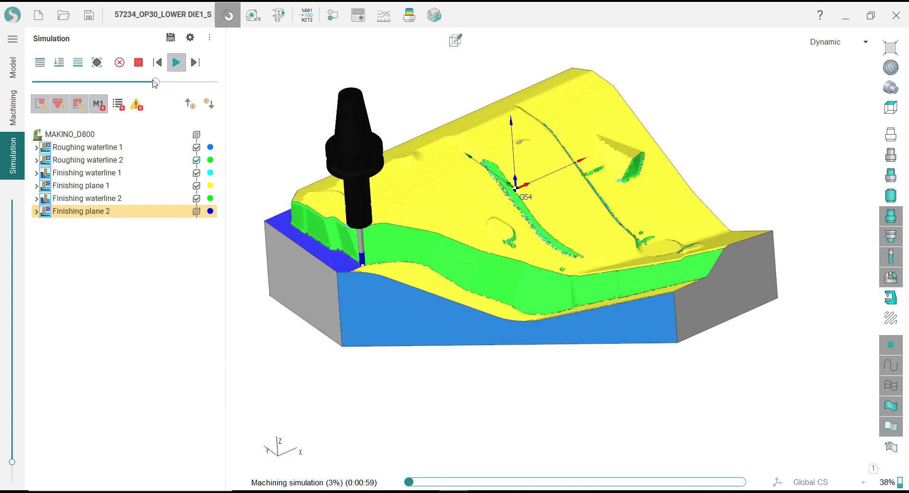
# - Return to the machining operations and compare the toolpaths of Finishing waterline 2, Finishing plane 1 and Finishing plane 2
pyautogui.click(14, 112)
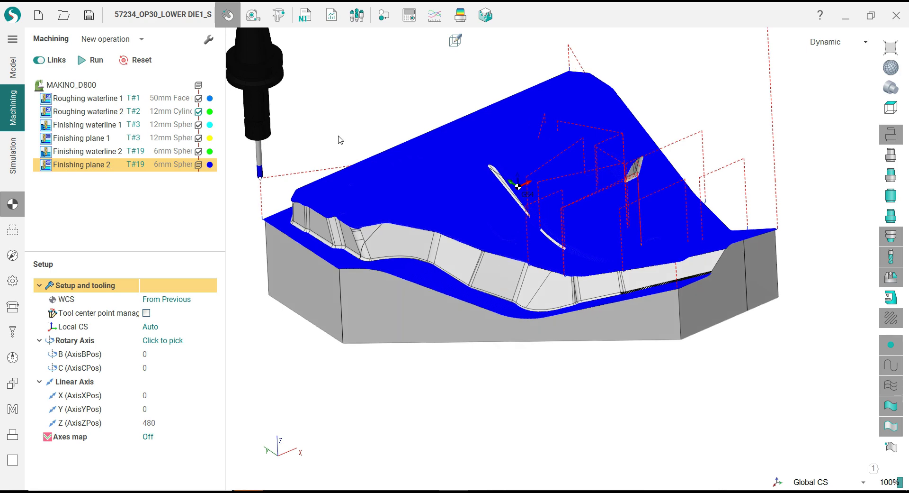
pyautogui.click(88, 155)
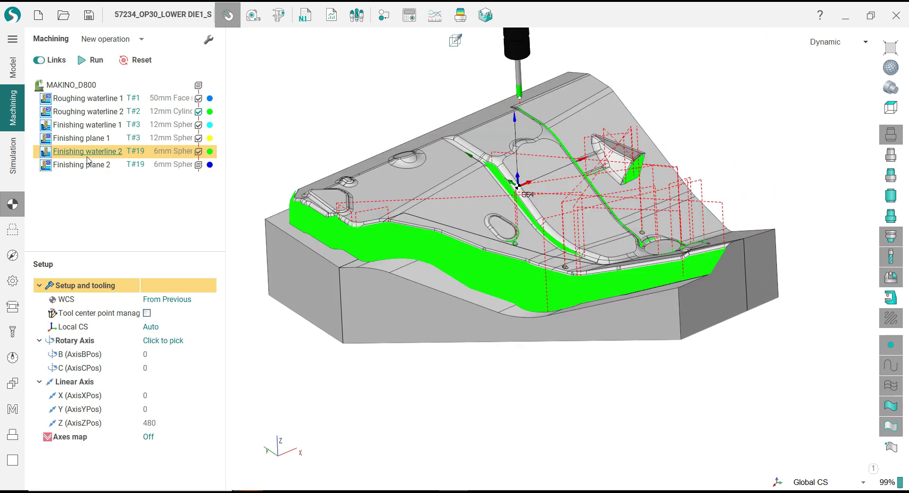
pyautogui.click(92, 142)
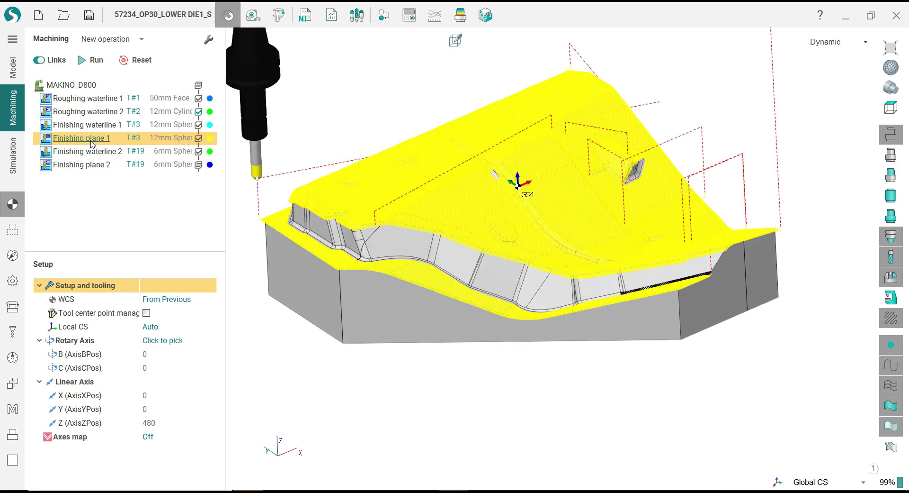
pyautogui.scroll(-2, 550, 284)
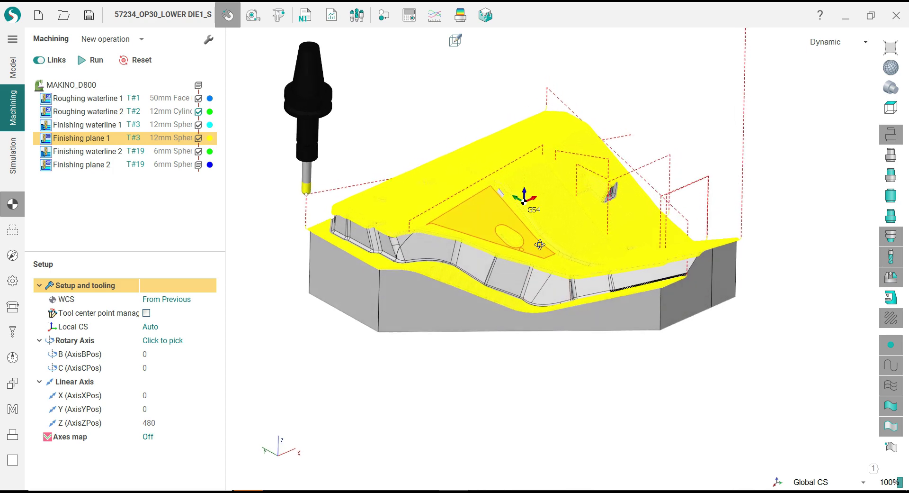
pyautogui.click(101, 165)
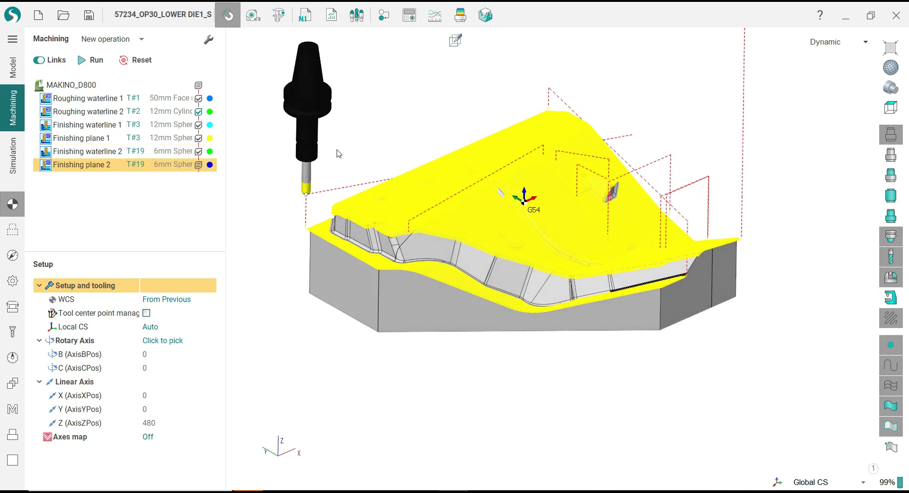
pyautogui.moveTo(359, 144); pyautogui.dragTo(352, 151)
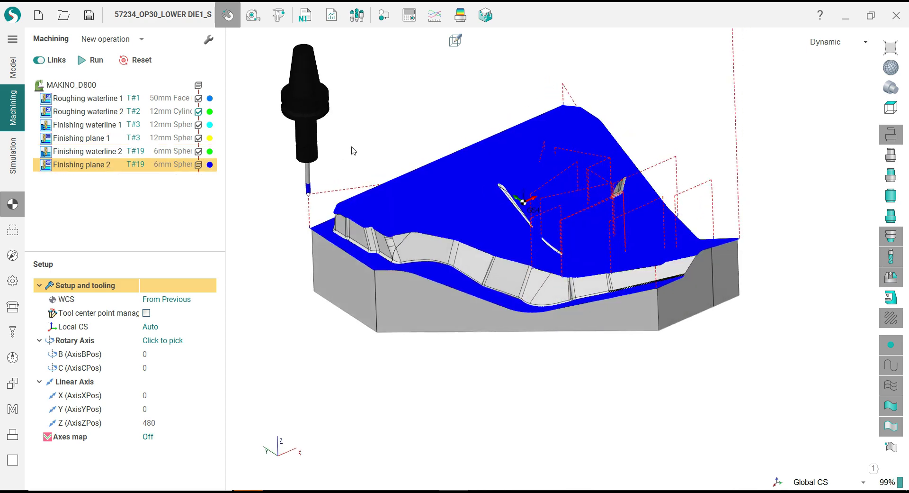
# - Review the Finishing waterline 1 and Finishing plane 1 toolpaths, display all MAKINO_D800 toolpaths together, and select Finishing plane 2
pyautogui.click(95, 118)
pyautogui.click(88, 124)
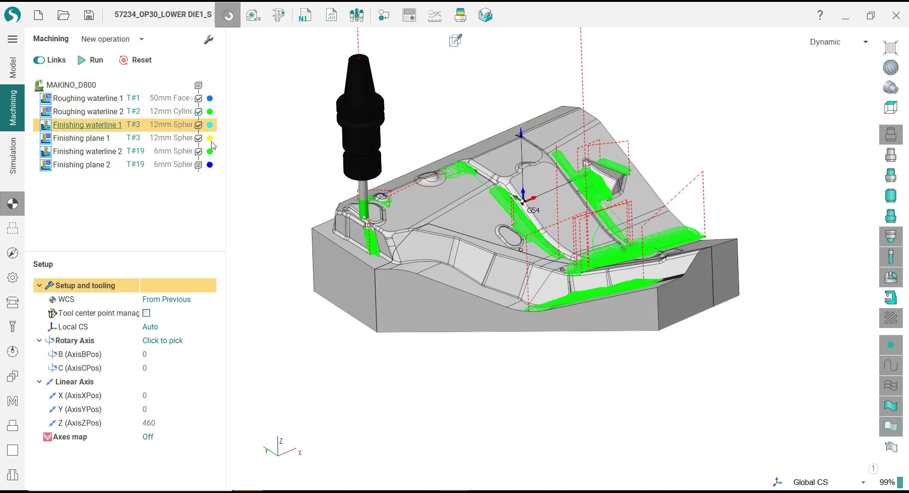
pyautogui.click(114, 139)
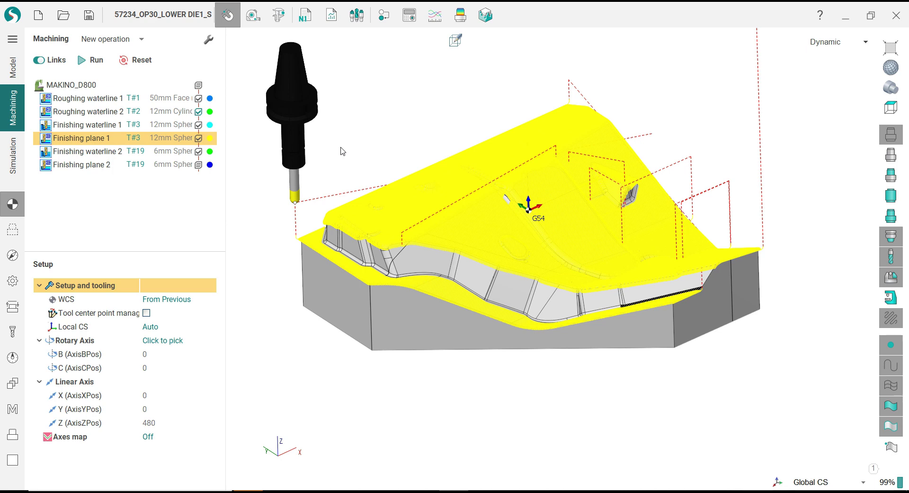
pyautogui.click(86, 88)
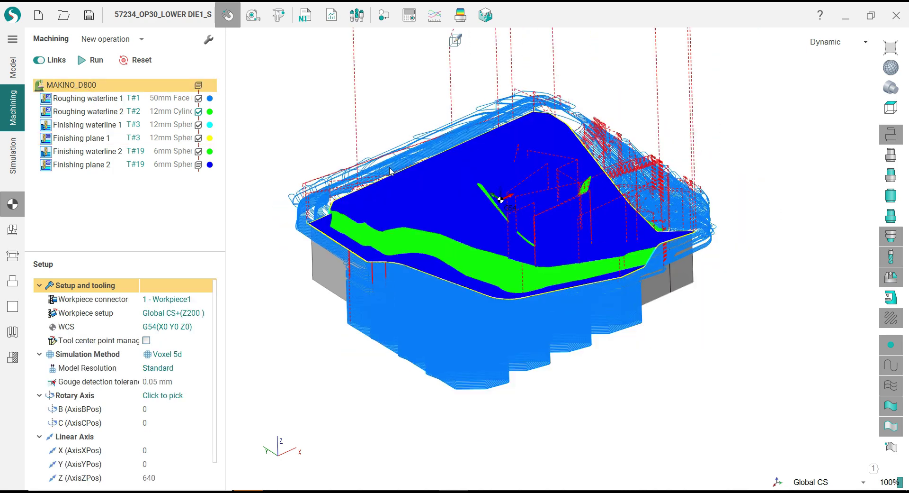
pyautogui.click(85, 164)
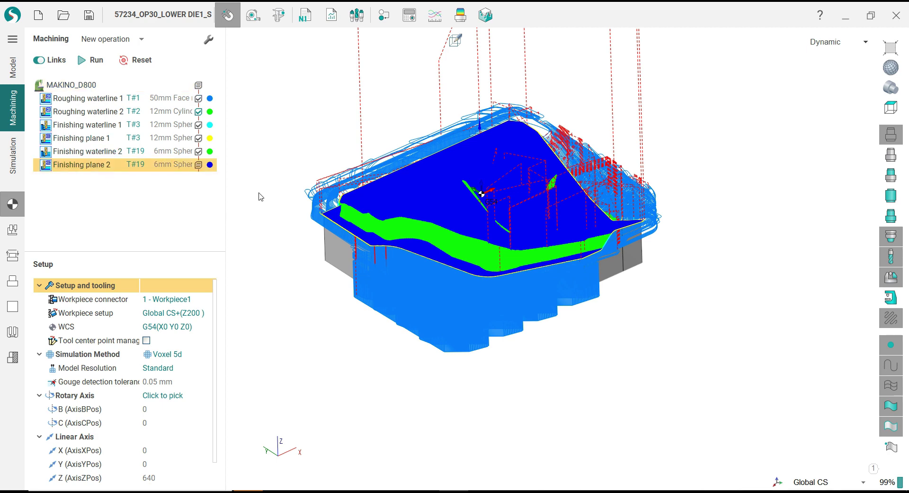